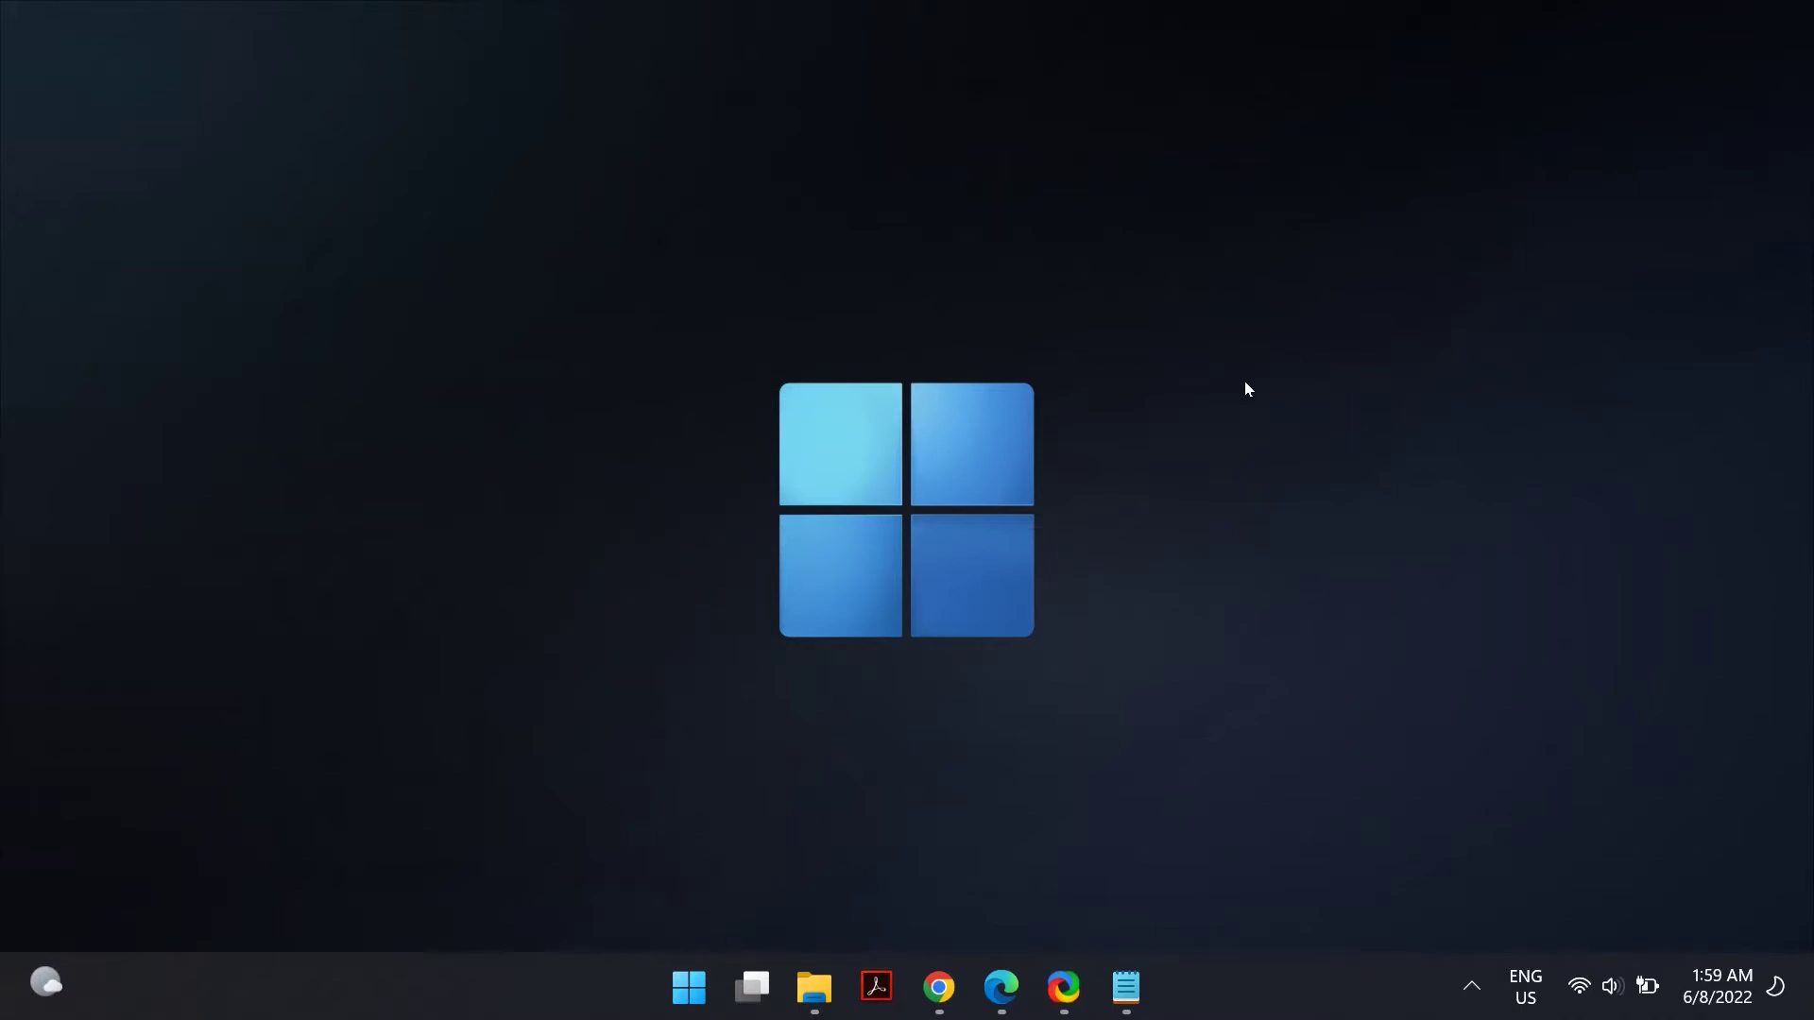
Step: In File Explorer, browse from the C: drive through Users and the user's home folder into Documents
{"action": "left_click", "coordinate": [815, 987]}
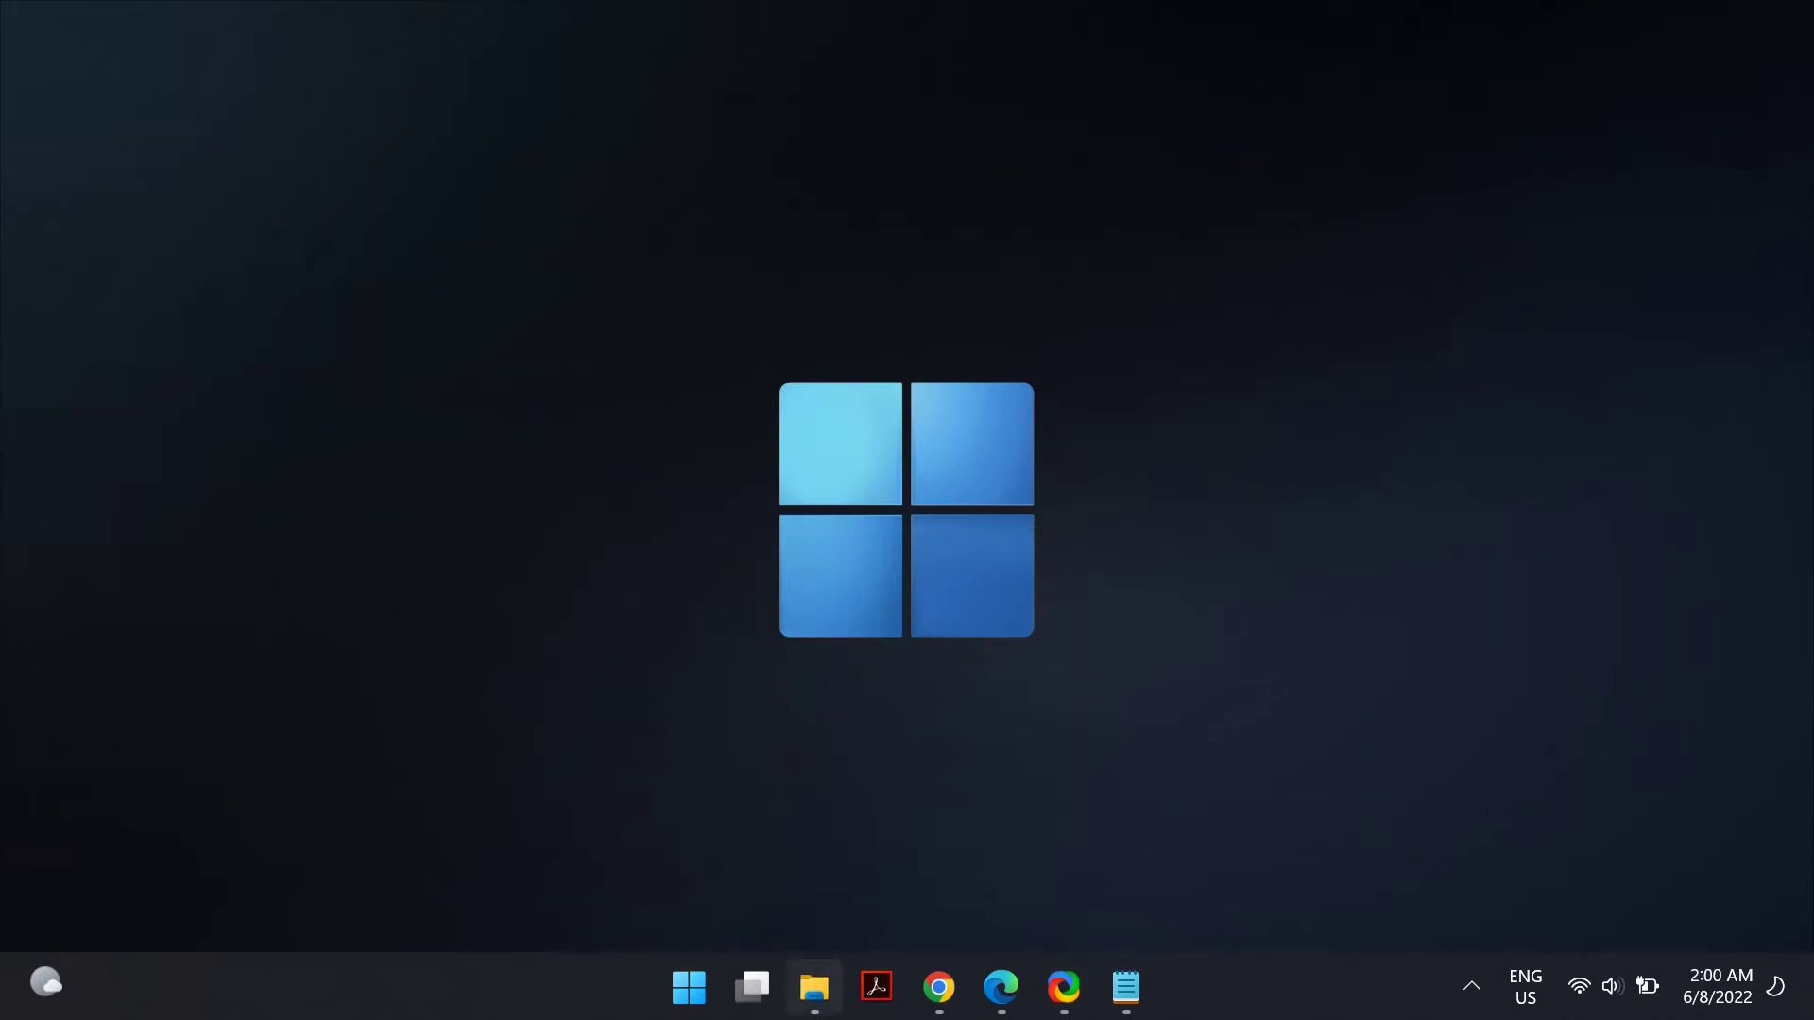
{"action": "double_click", "coordinate": [498, 470]}
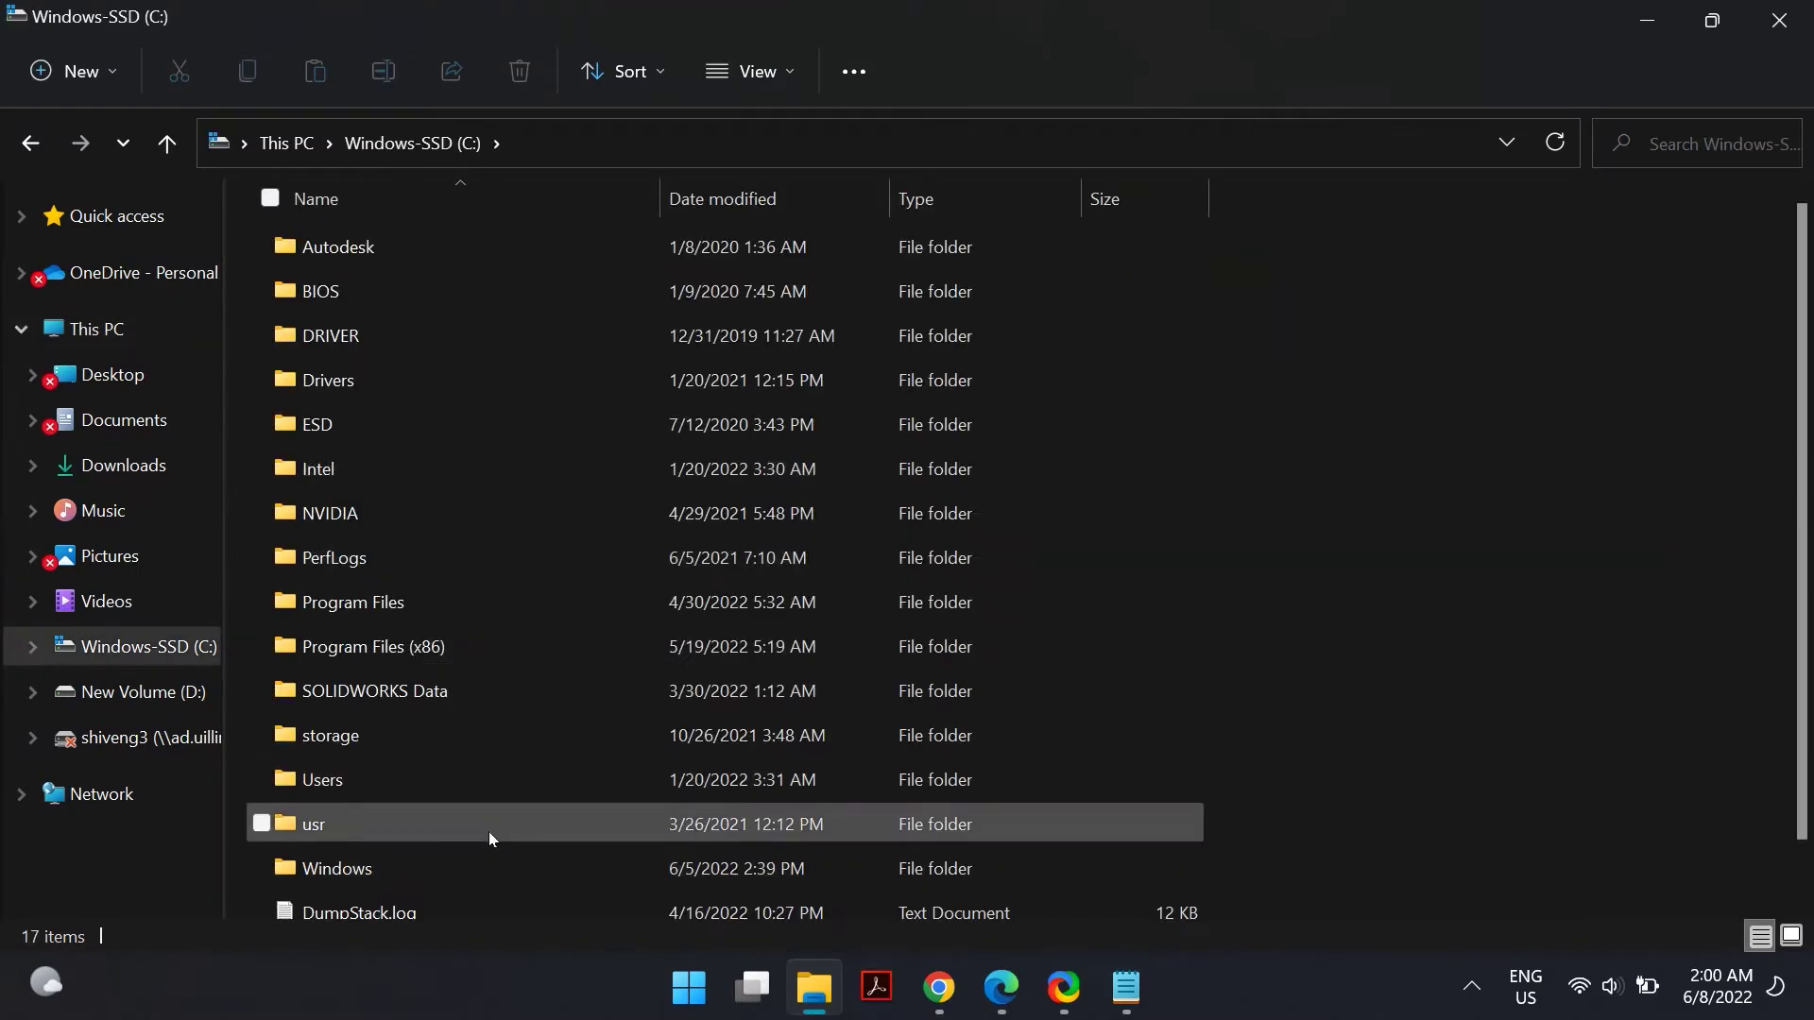
{"action": "left_click", "coordinate": [482, 785]}
{"action": "double_click", "coordinate": [482, 786]}
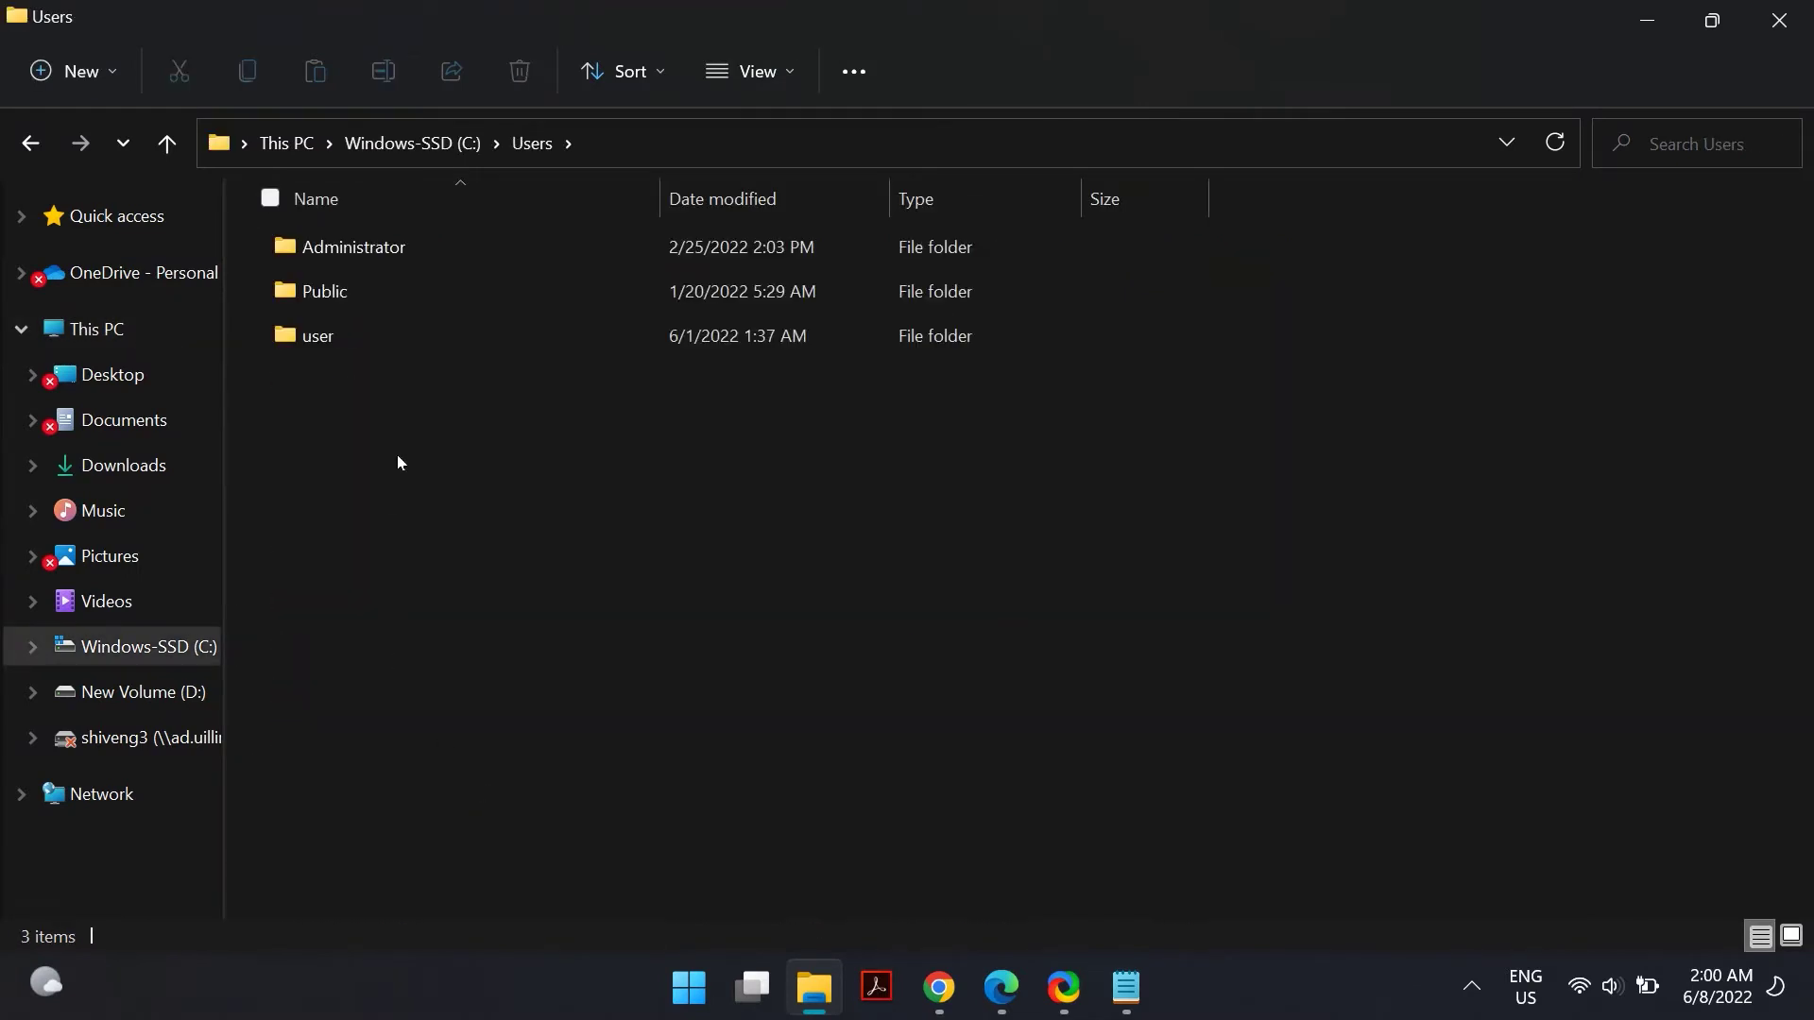
{"action": "left_click", "coordinate": [465, 344]}
{"action": "double_click", "coordinate": [465, 344]}
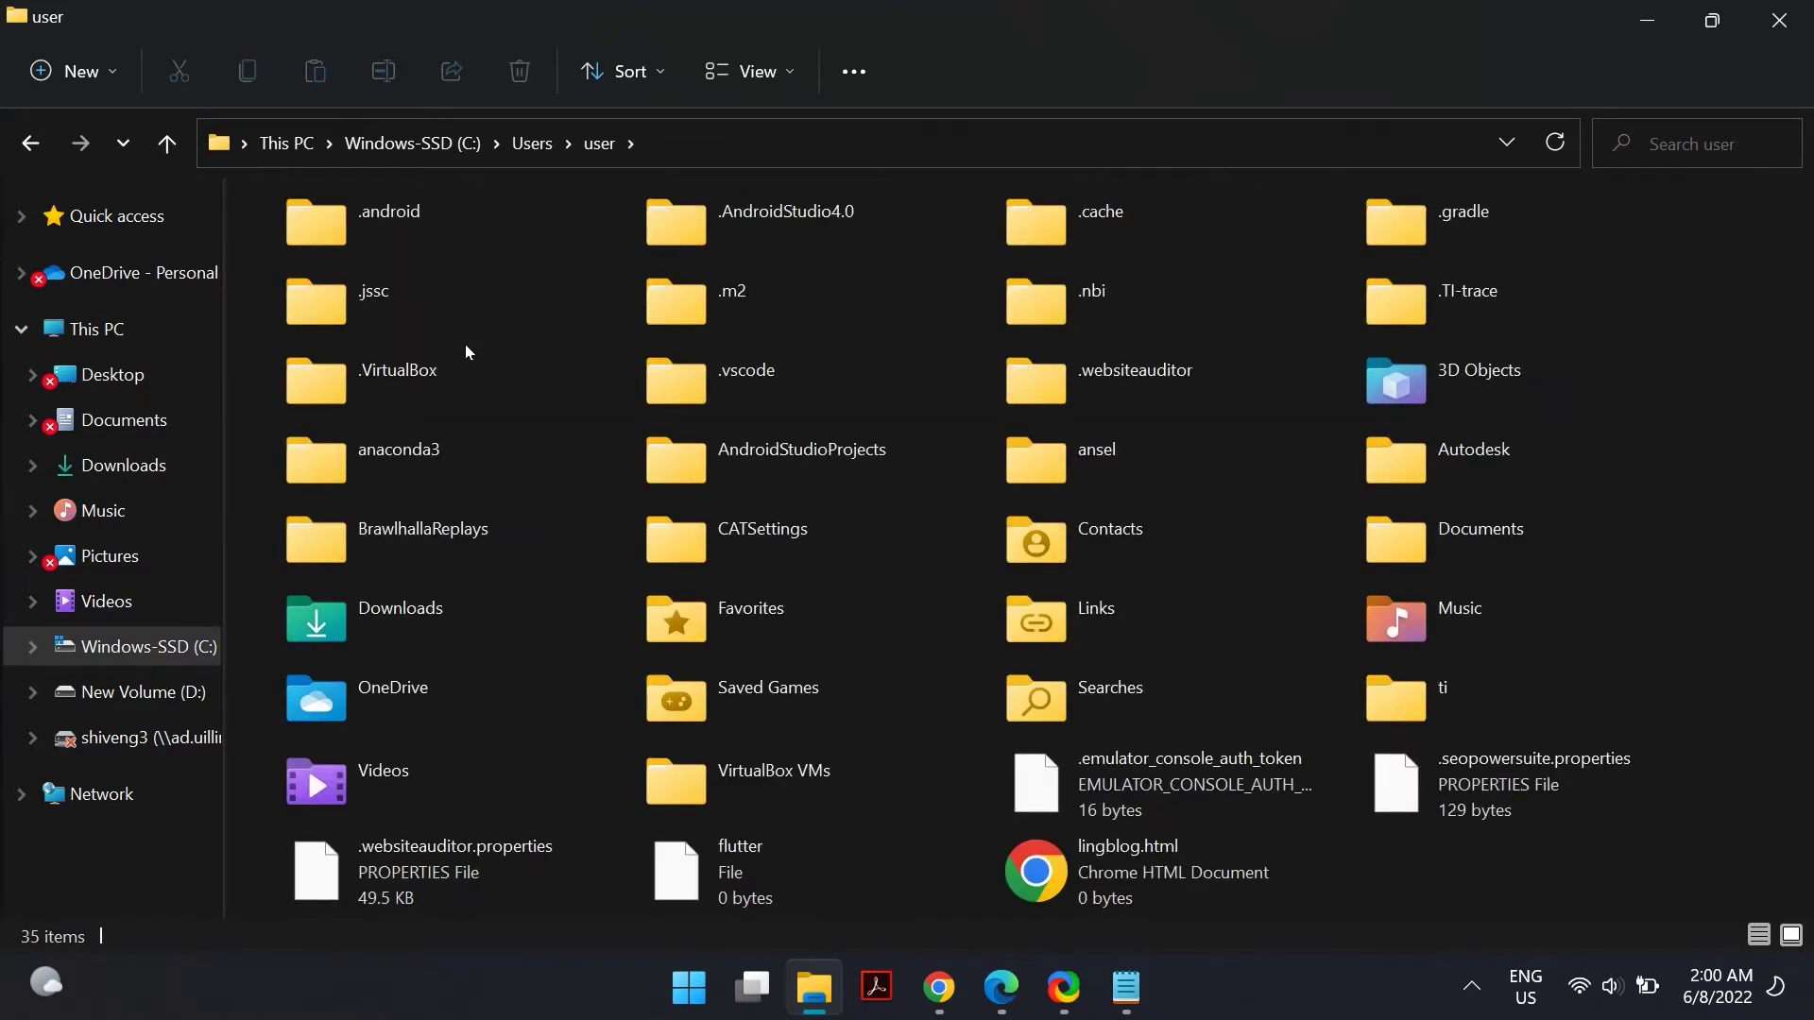
{"action": "double_click", "coordinate": [1430, 533]}
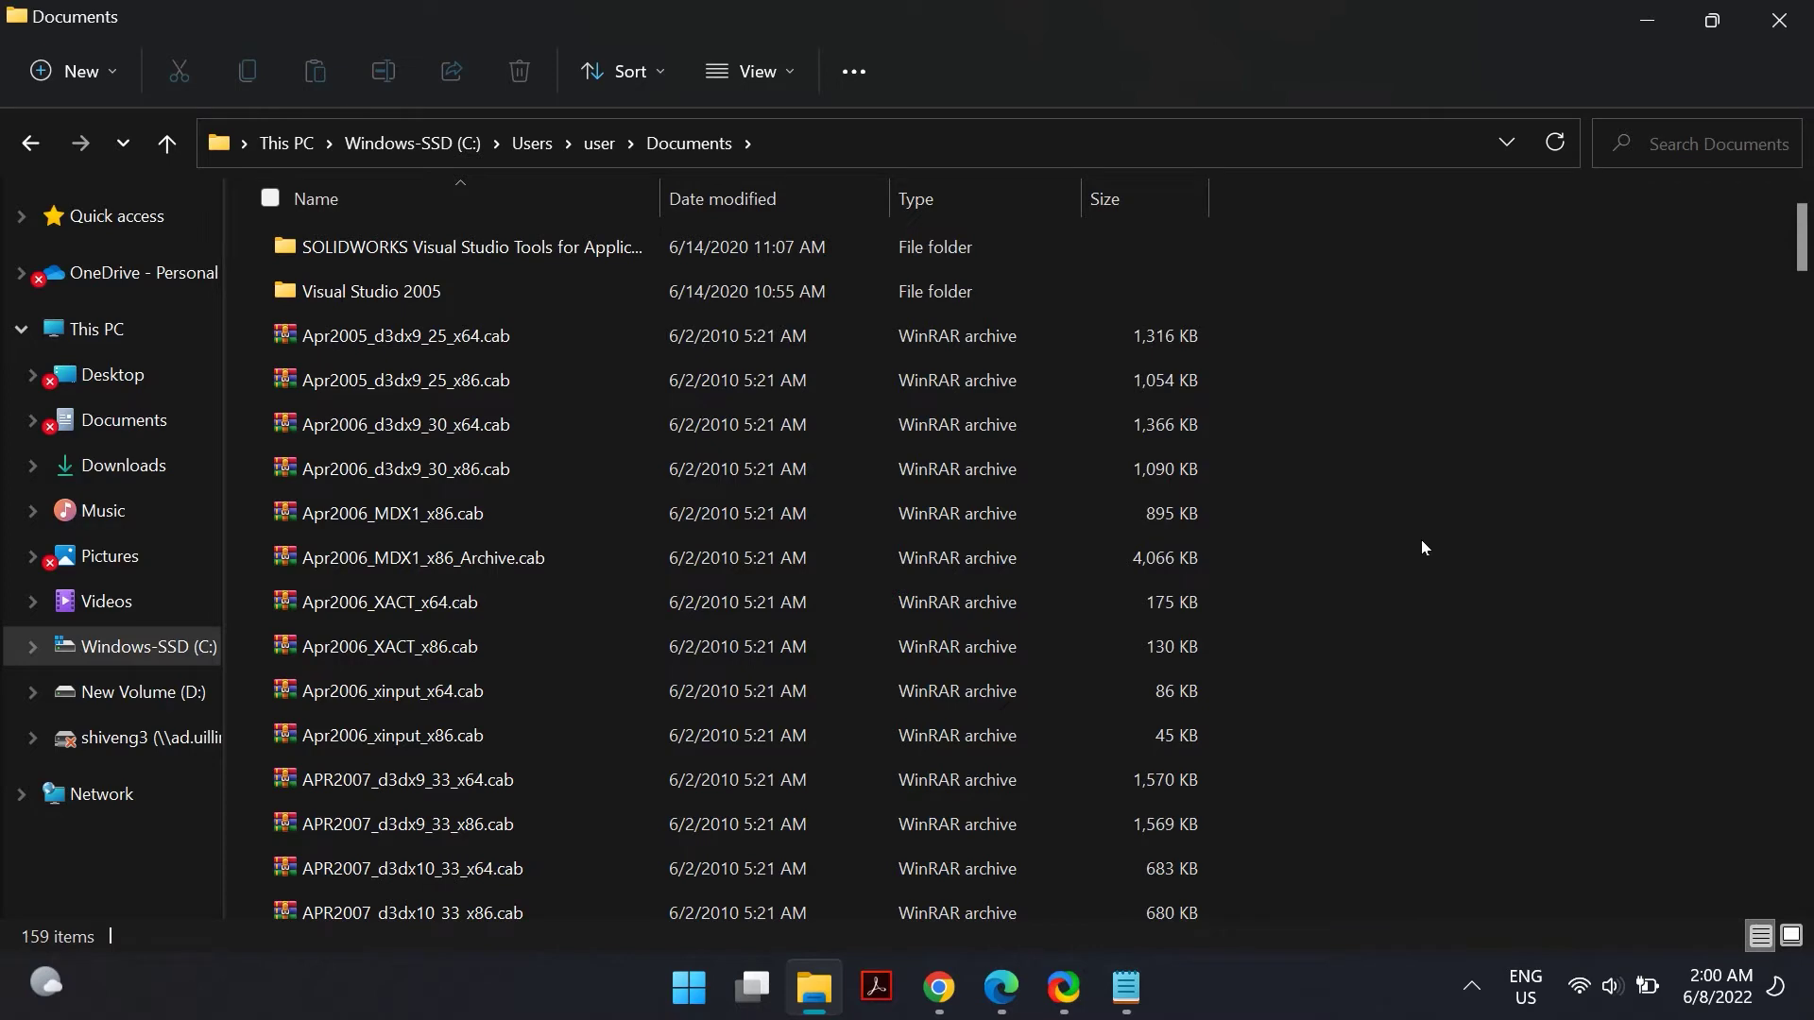
Step: Look through the Documents folder, then close File Explorer
{"action": "scroll", "coordinate": [1424, 547], "scroll_direction": "down", "scroll_amount": 4}
{"action": "scroll", "coordinate": [1424, 547], "scroll_direction": "up", "scroll_amount": 4}
{"action": "scroll", "coordinate": [1424, 547], "scroll_direction": "down", "scroll_amount": 2}
{"action": "scroll", "coordinate": [1424, 547], "scroll_direction": "up", "scroll_amount": 3}
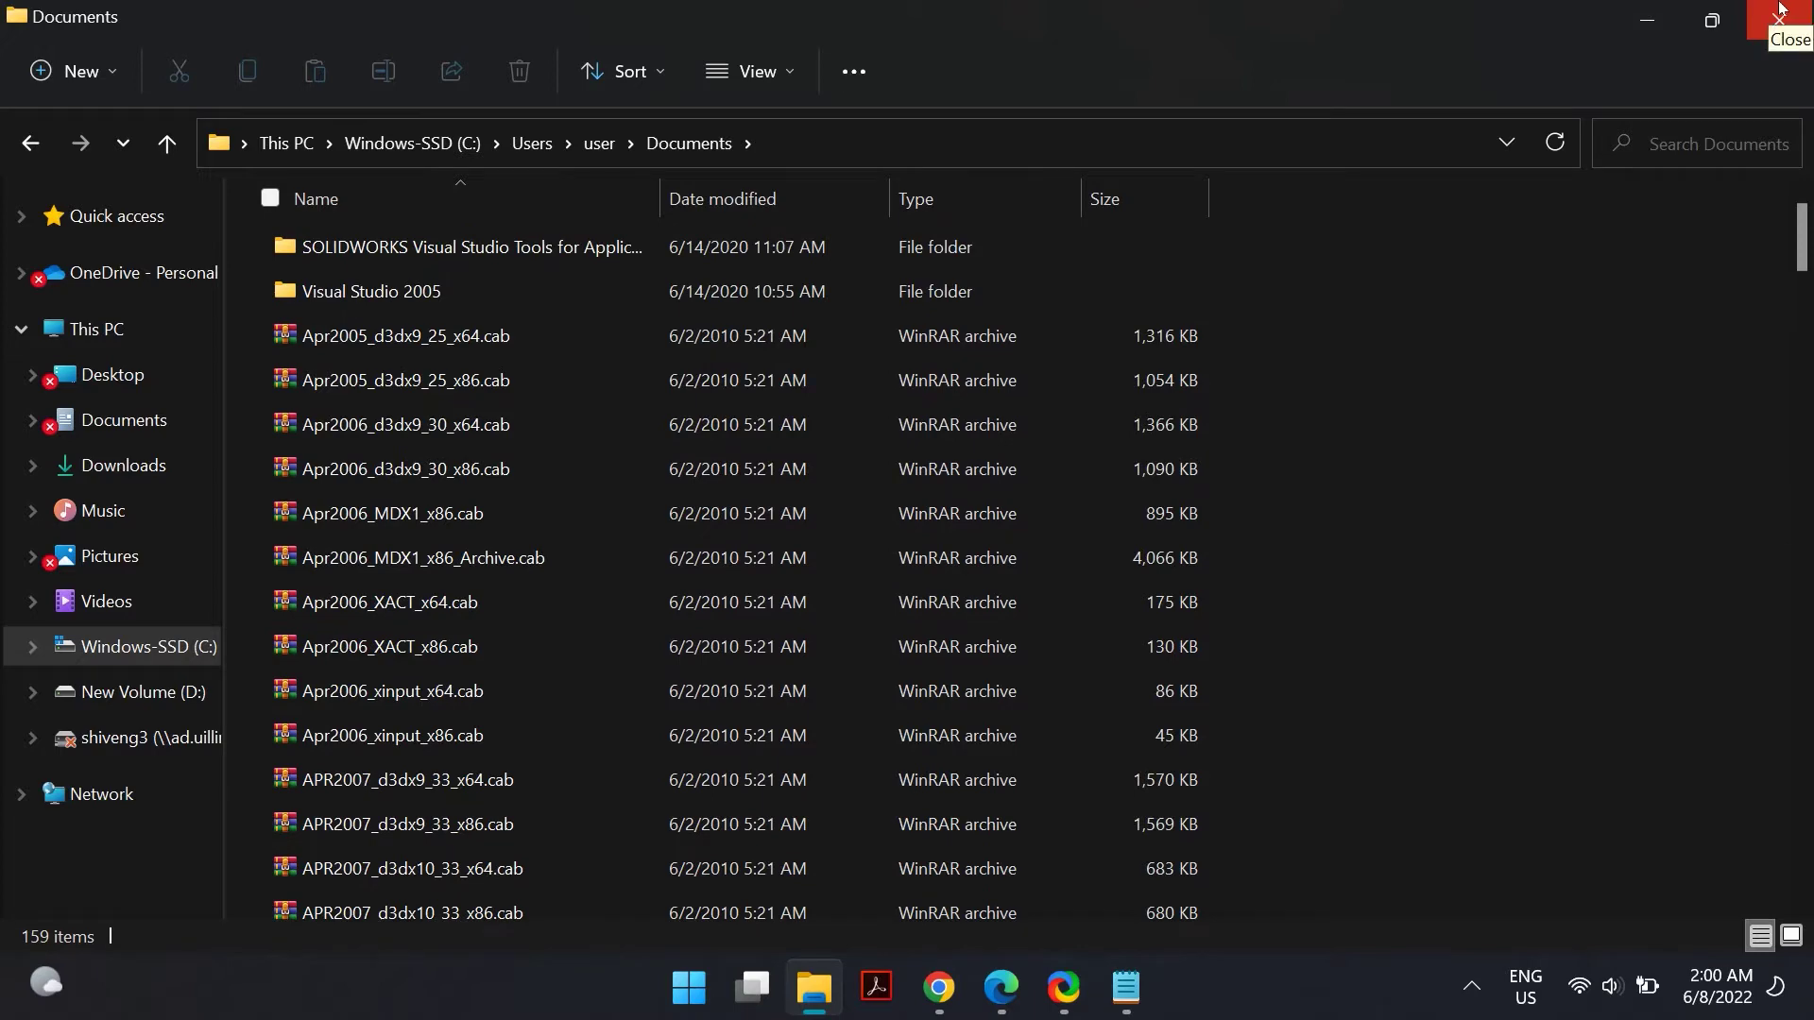
{"action": "left_click", "coordinate": [1779, 10]}
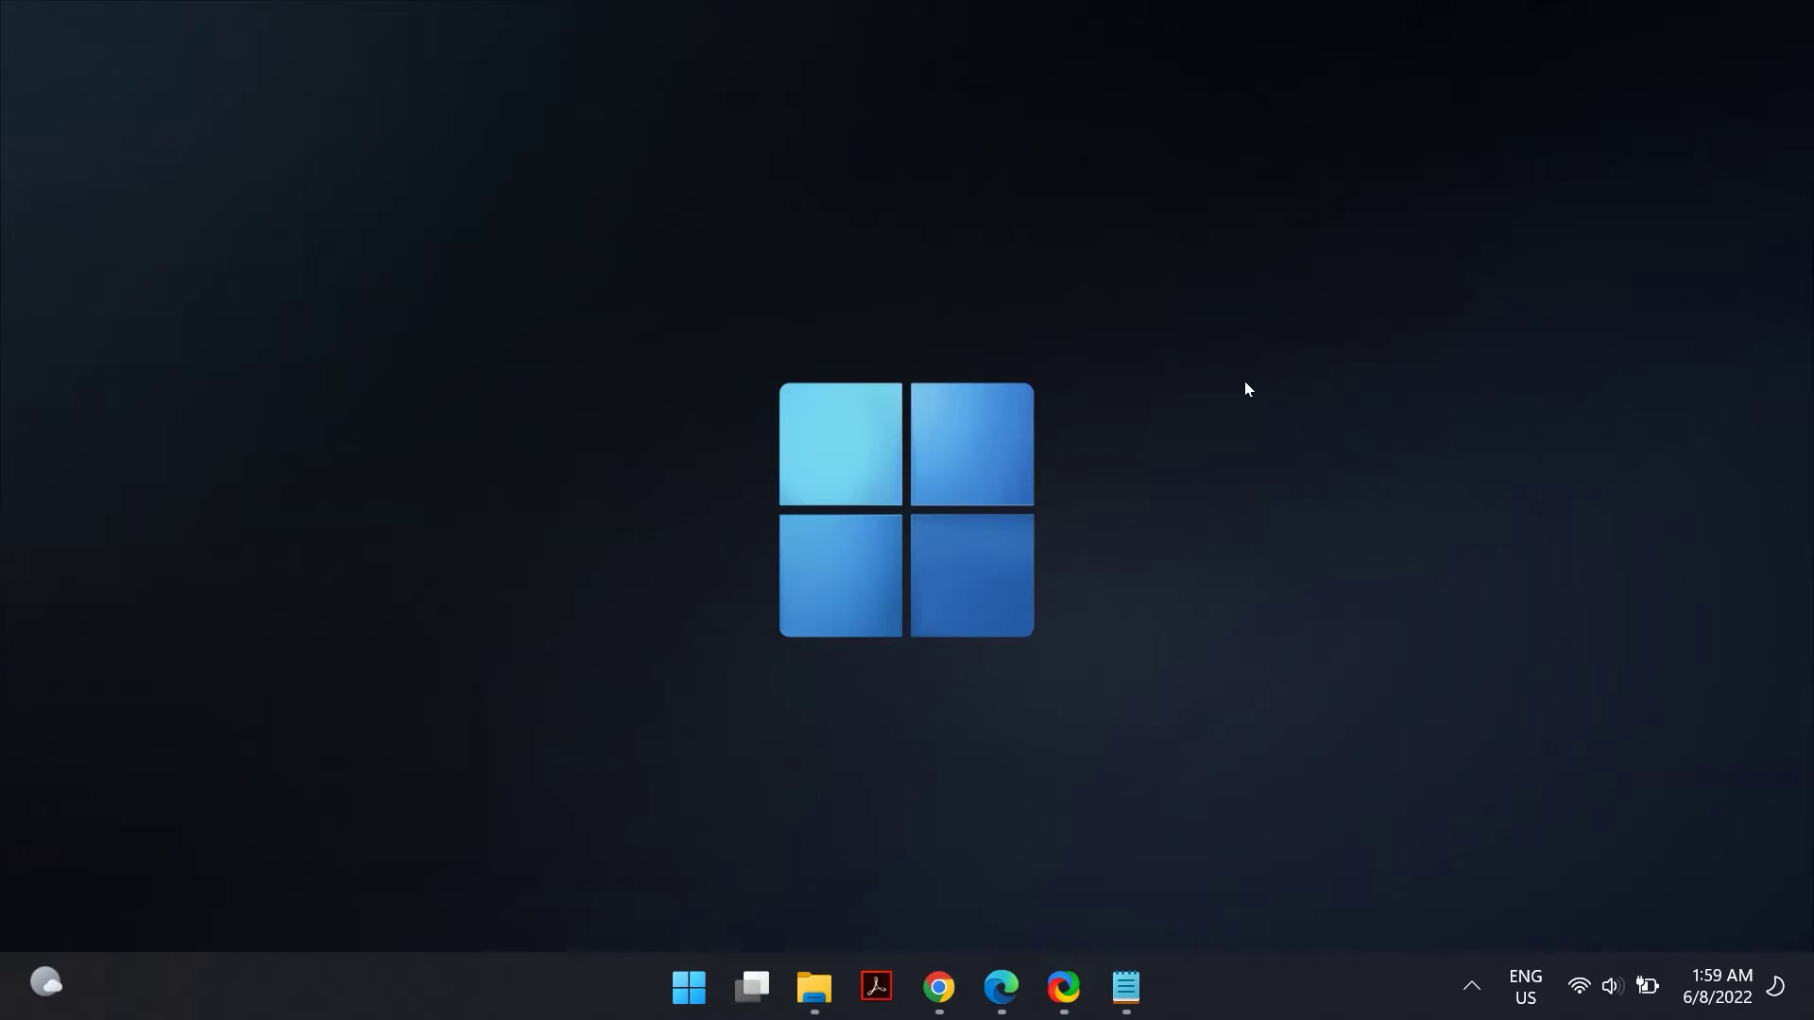
Step: Launch appwiz.cpl from the Run box and move Programs and Features up and left
{"action": "left_click", "coordinate": [690, 1004]}
{"action": "type", "text": "run"}
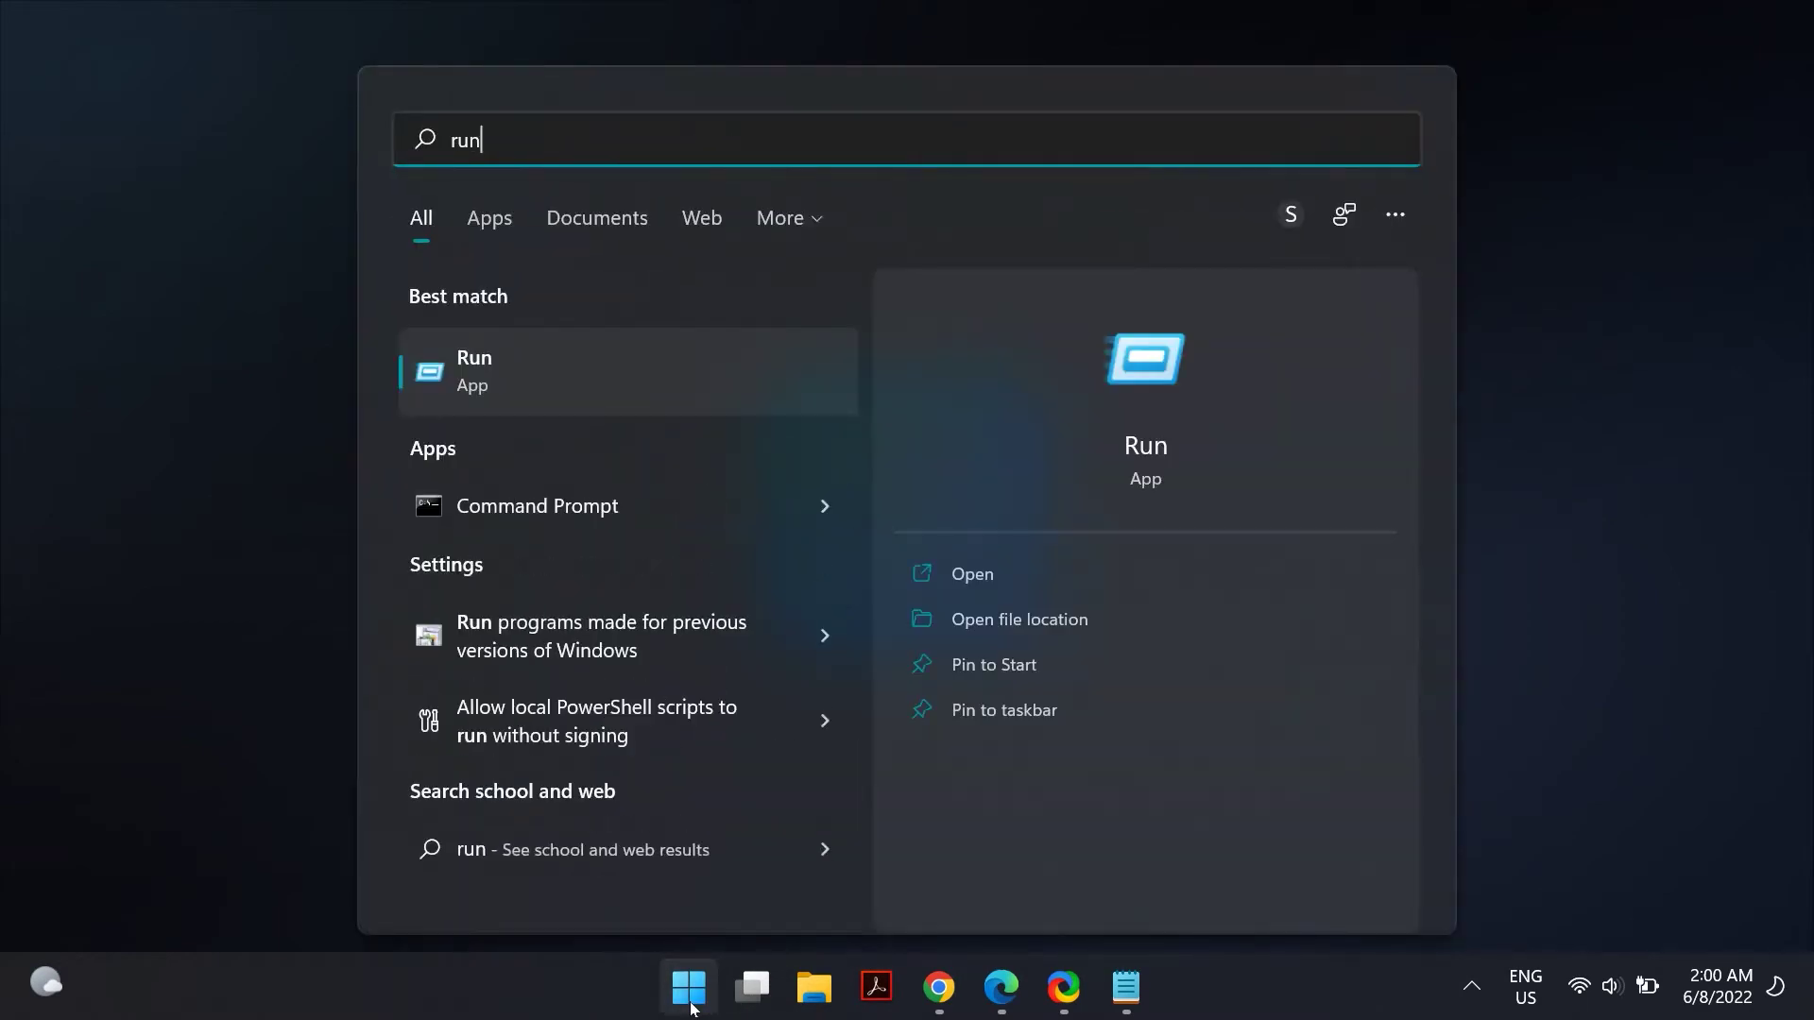
{"action": "key", "text": "Return"}
{"action": "key", "text": "BackSpace"}
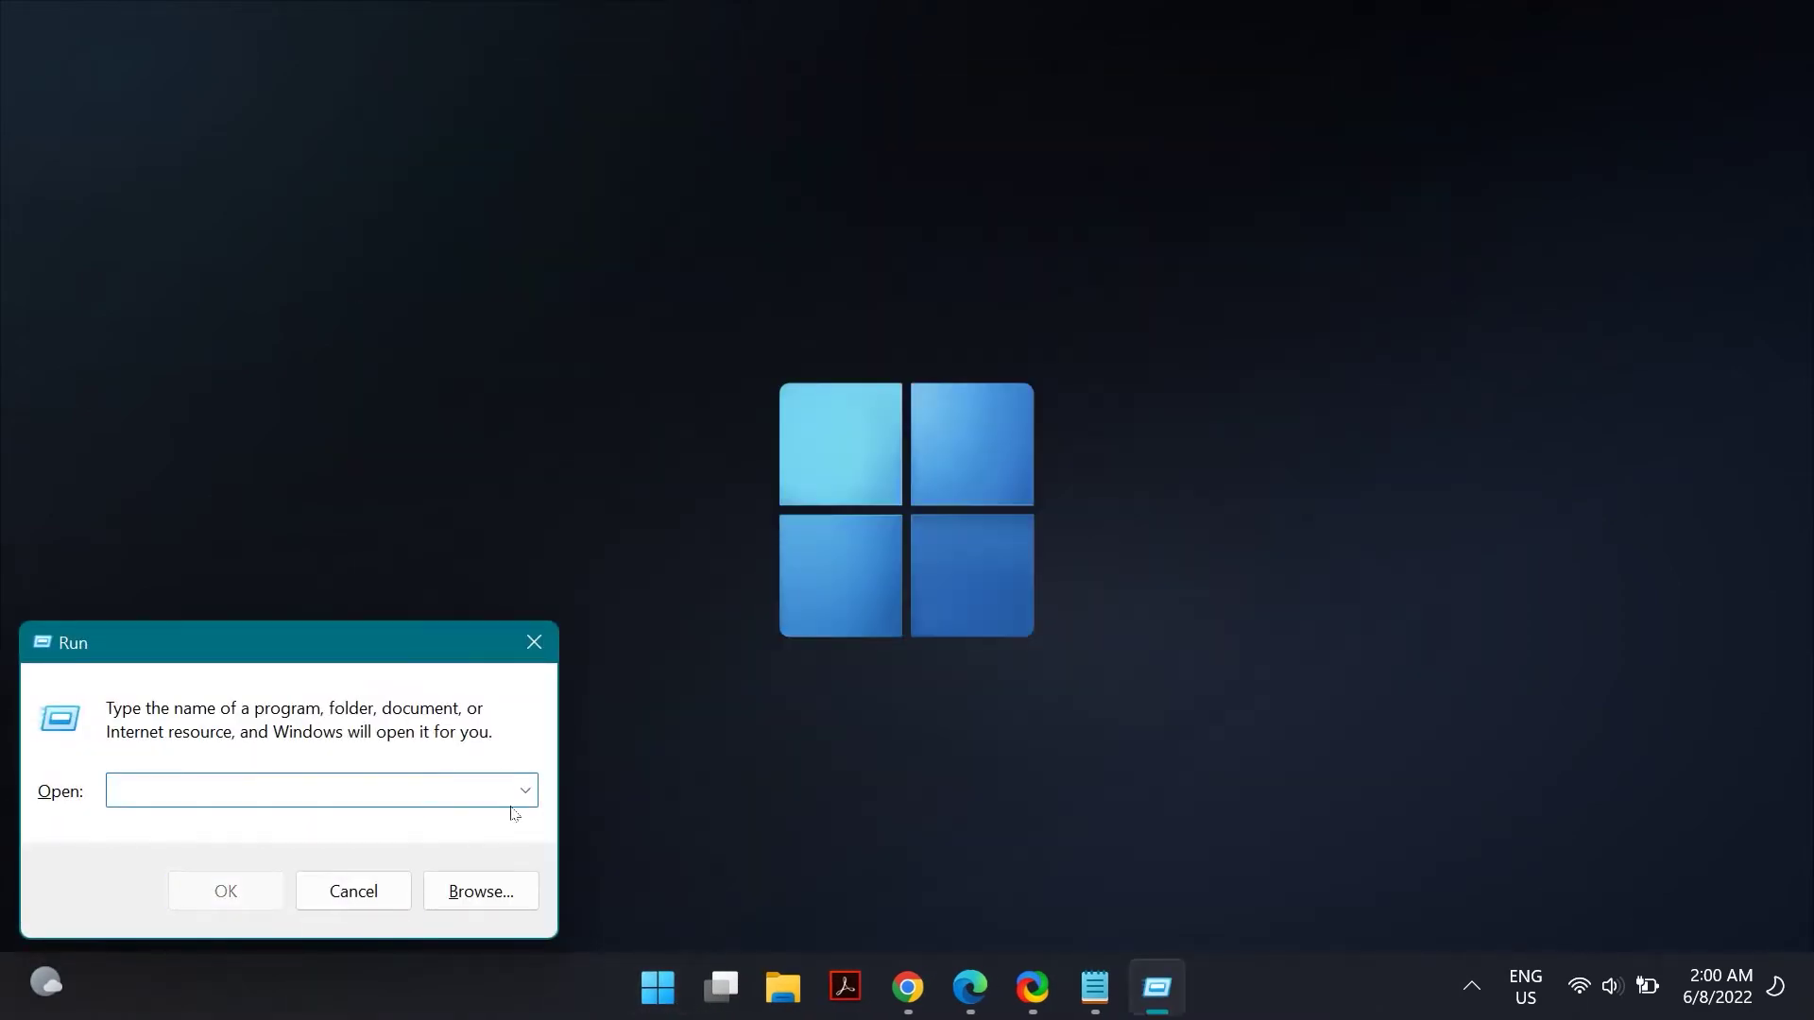
{"action": "type", "text": "appwiz.cpl"}
{"action": "key", "text": "Return"}
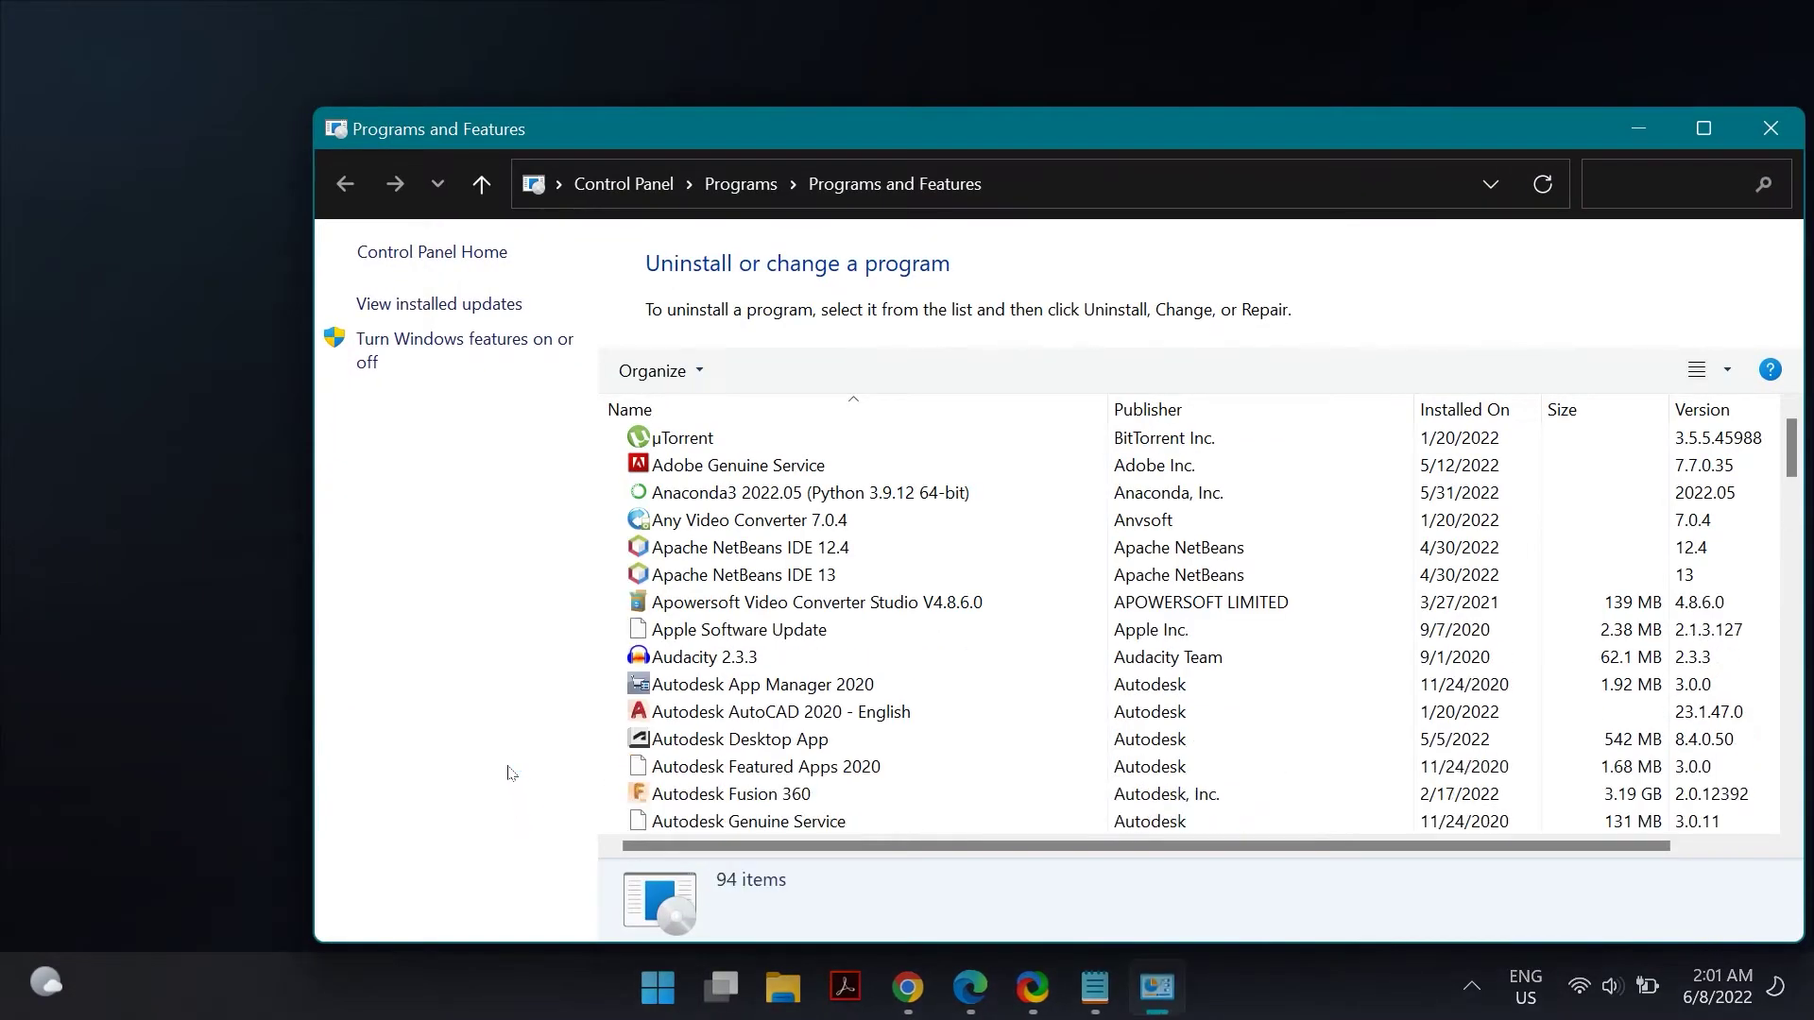
{"action": "left_click_drag", "start_coordinate": [831, 127], "coordinate": [770, 97]}
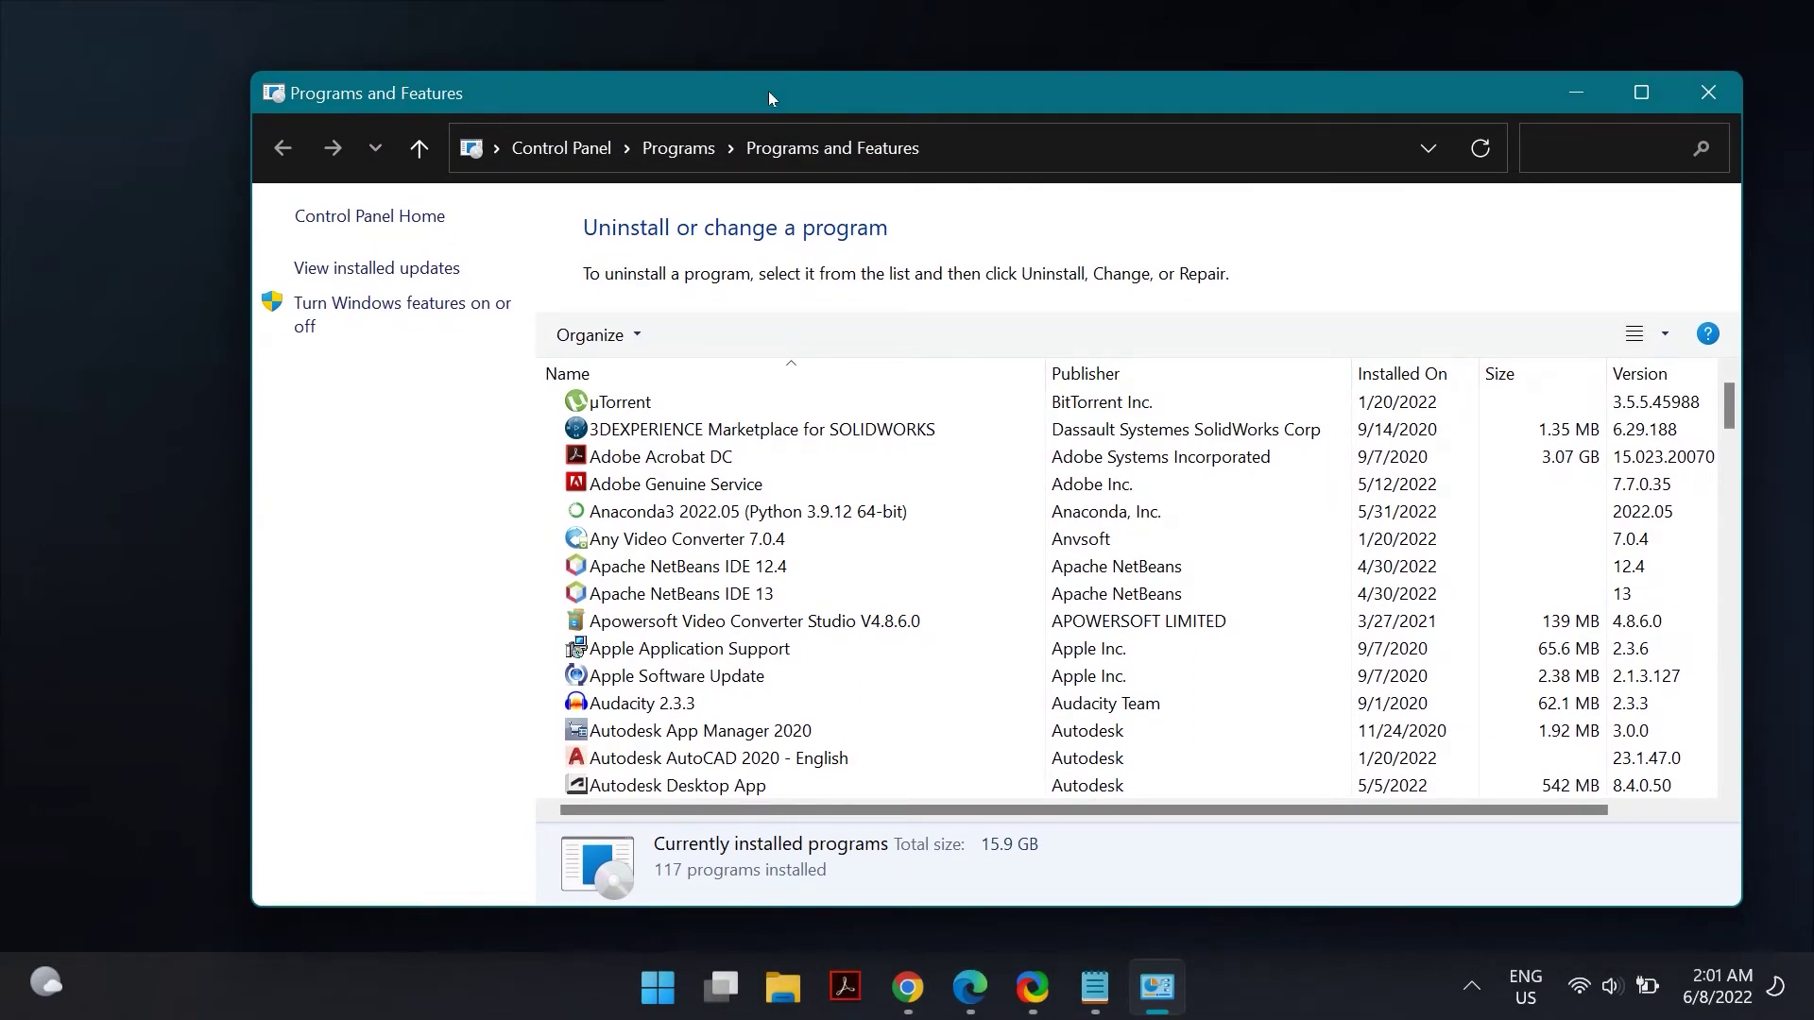
Step: Turn off the Microsoft Print to PDF Windows feature and apply the change
{"action": "left_click", "coordinate": [438, 313]}
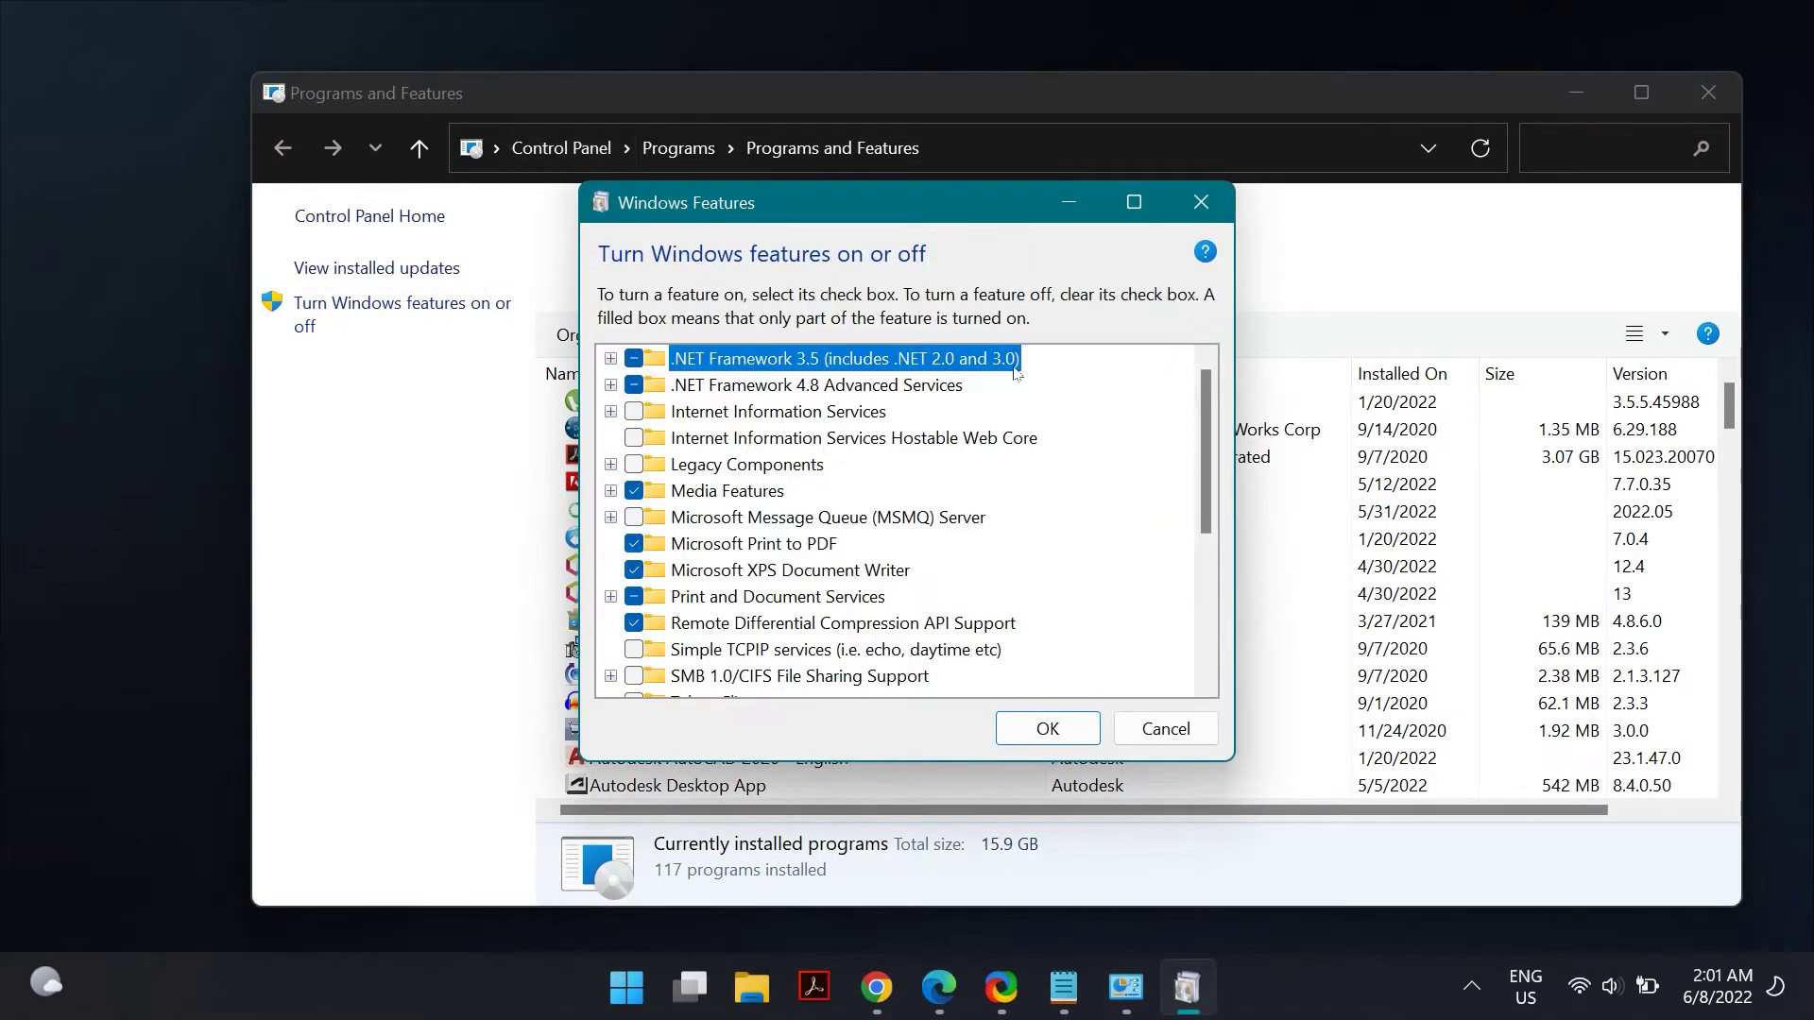
{"action": "left_click", "coordinate": [752, 548]}
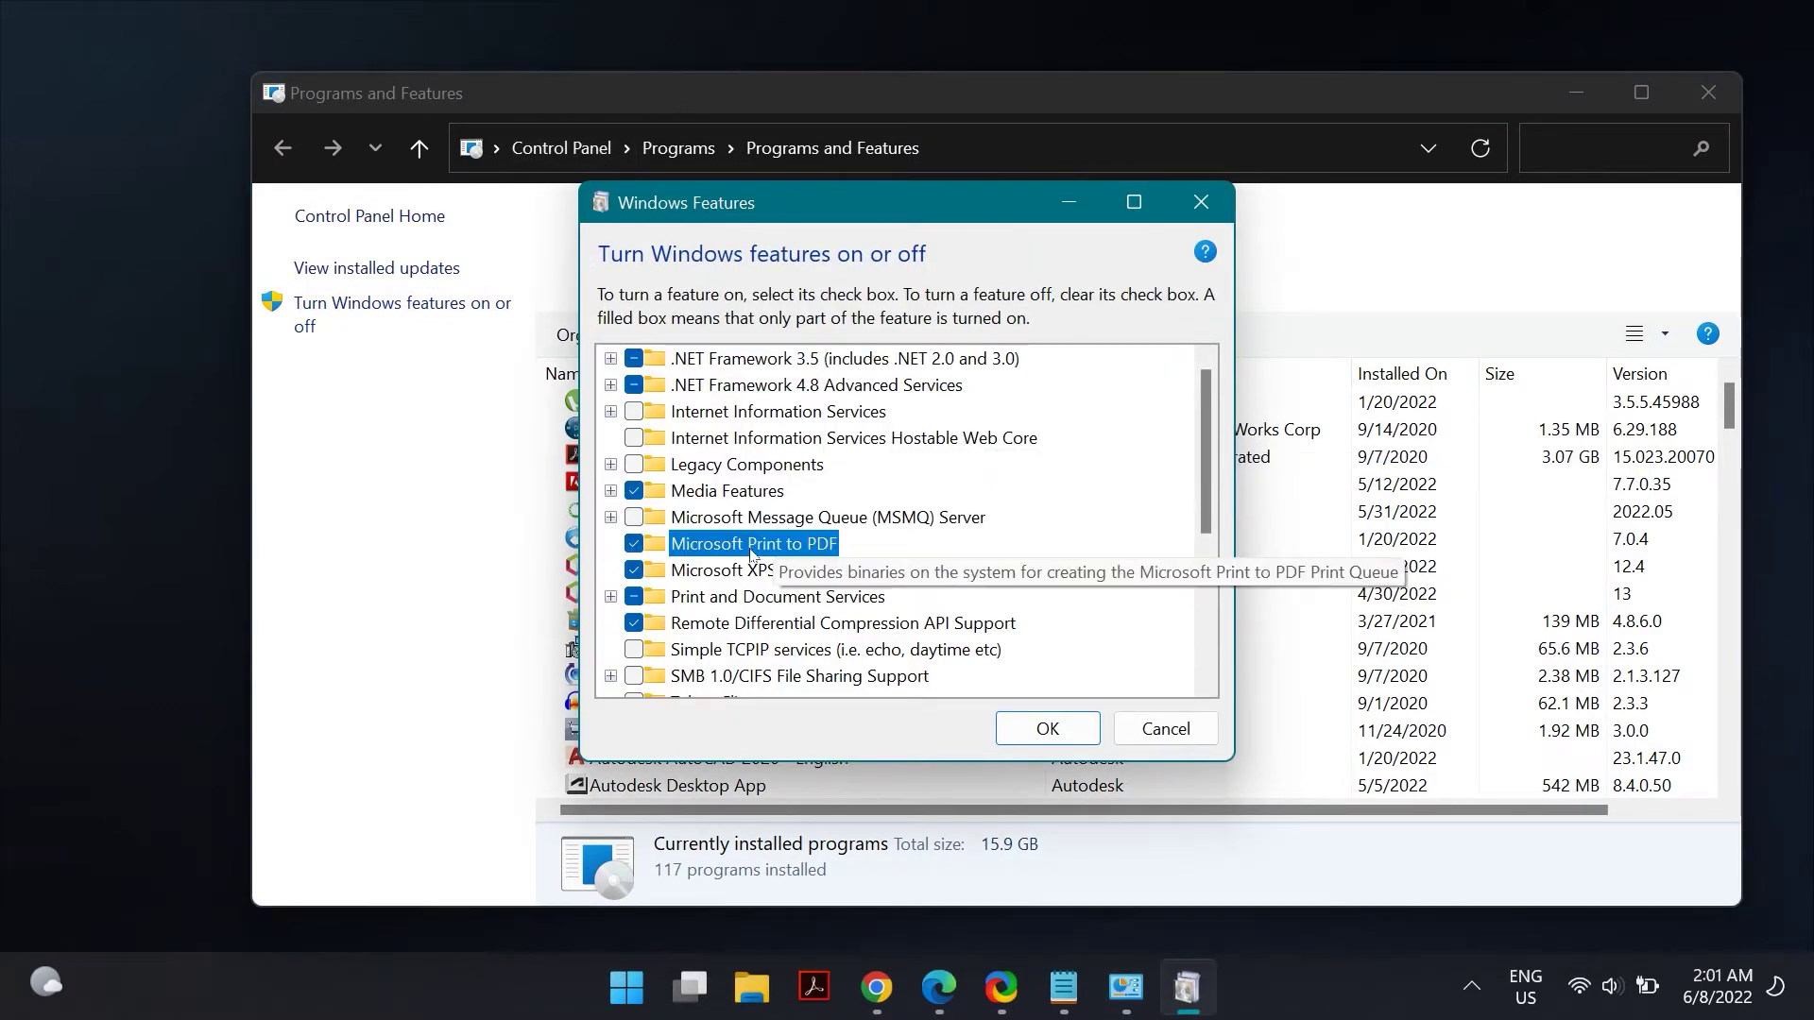
{"action": "left_click", "coordinate": [634, 545]}
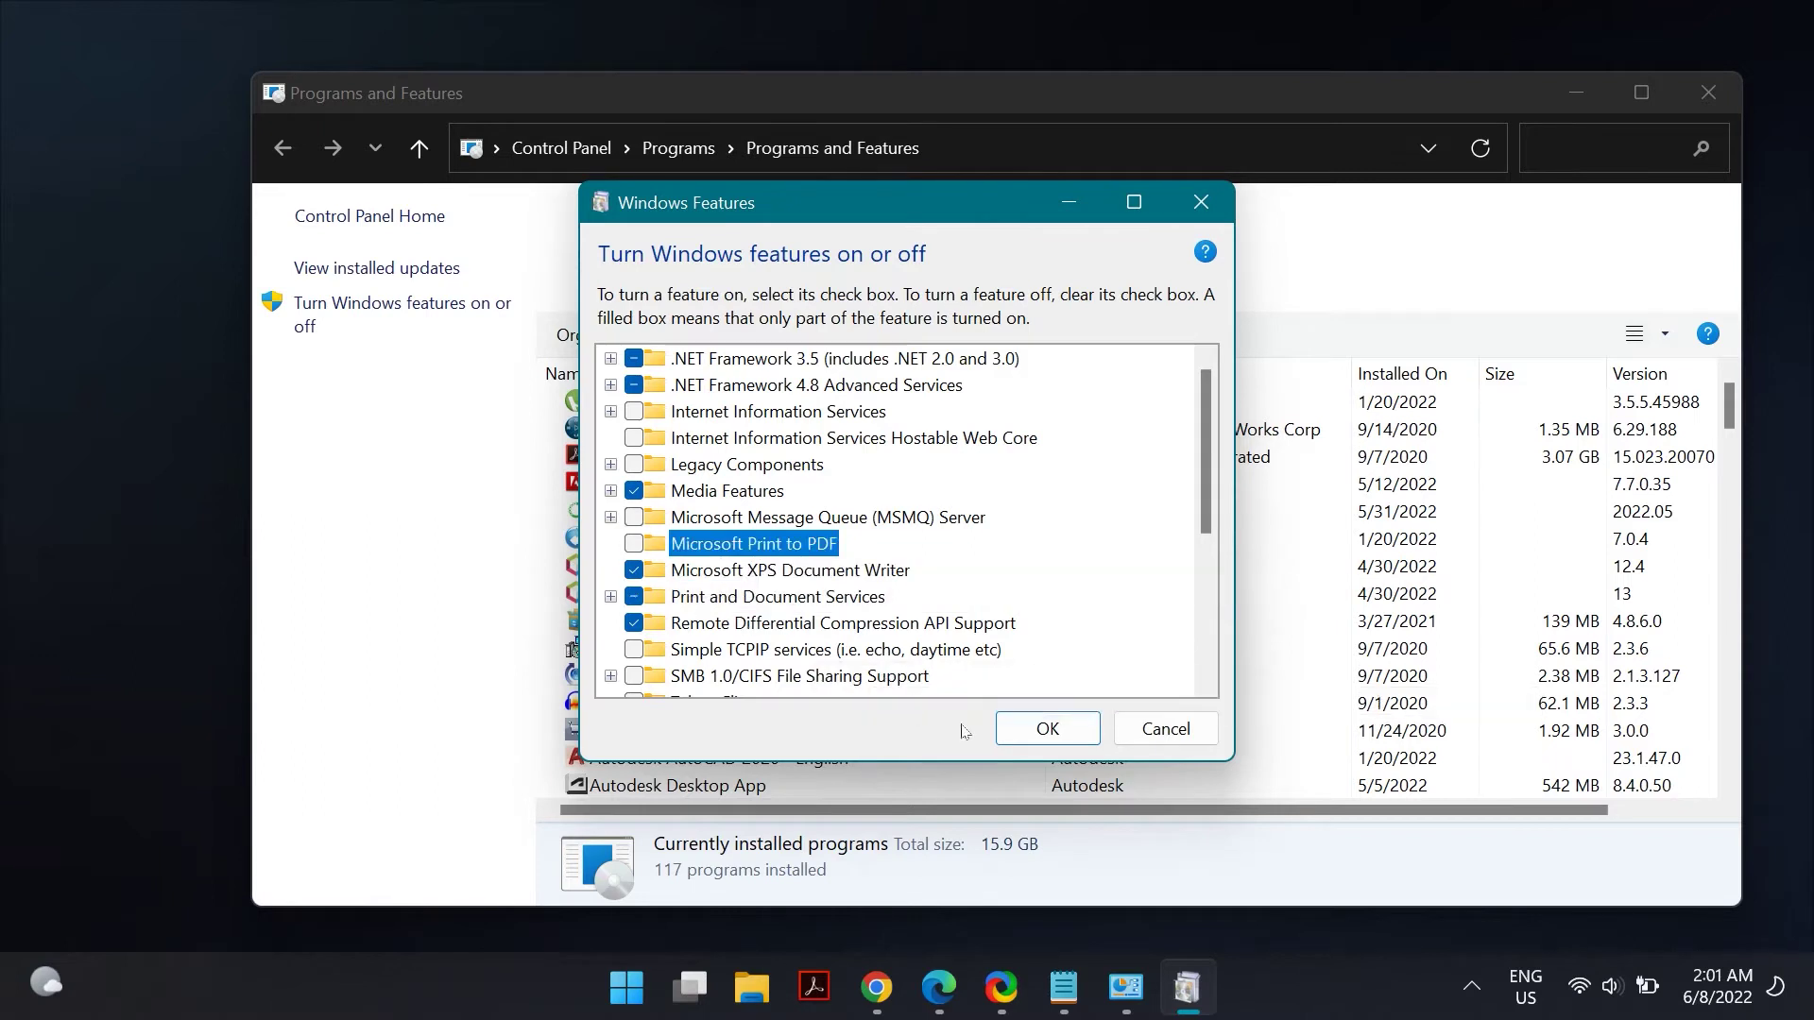
{"action": "left_click", "coordinate": [1018, 735]}
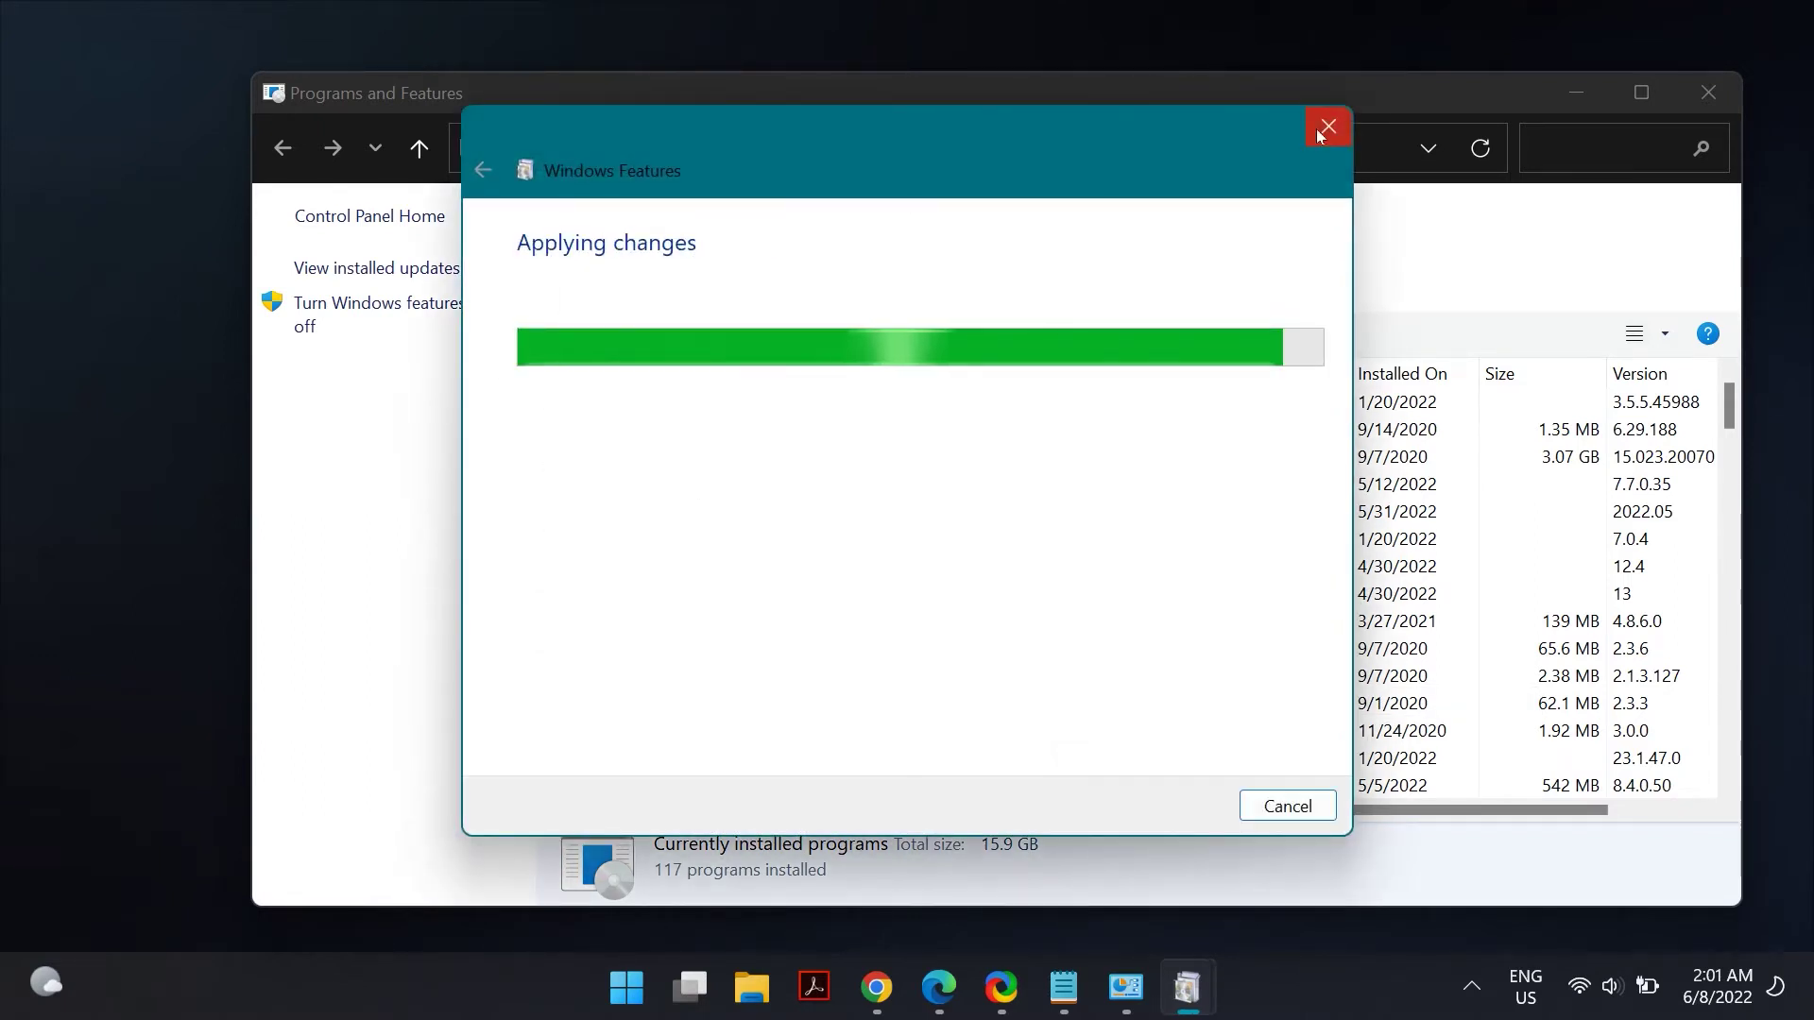
{"action": "left_click", "coordinate": [1324, 130]}
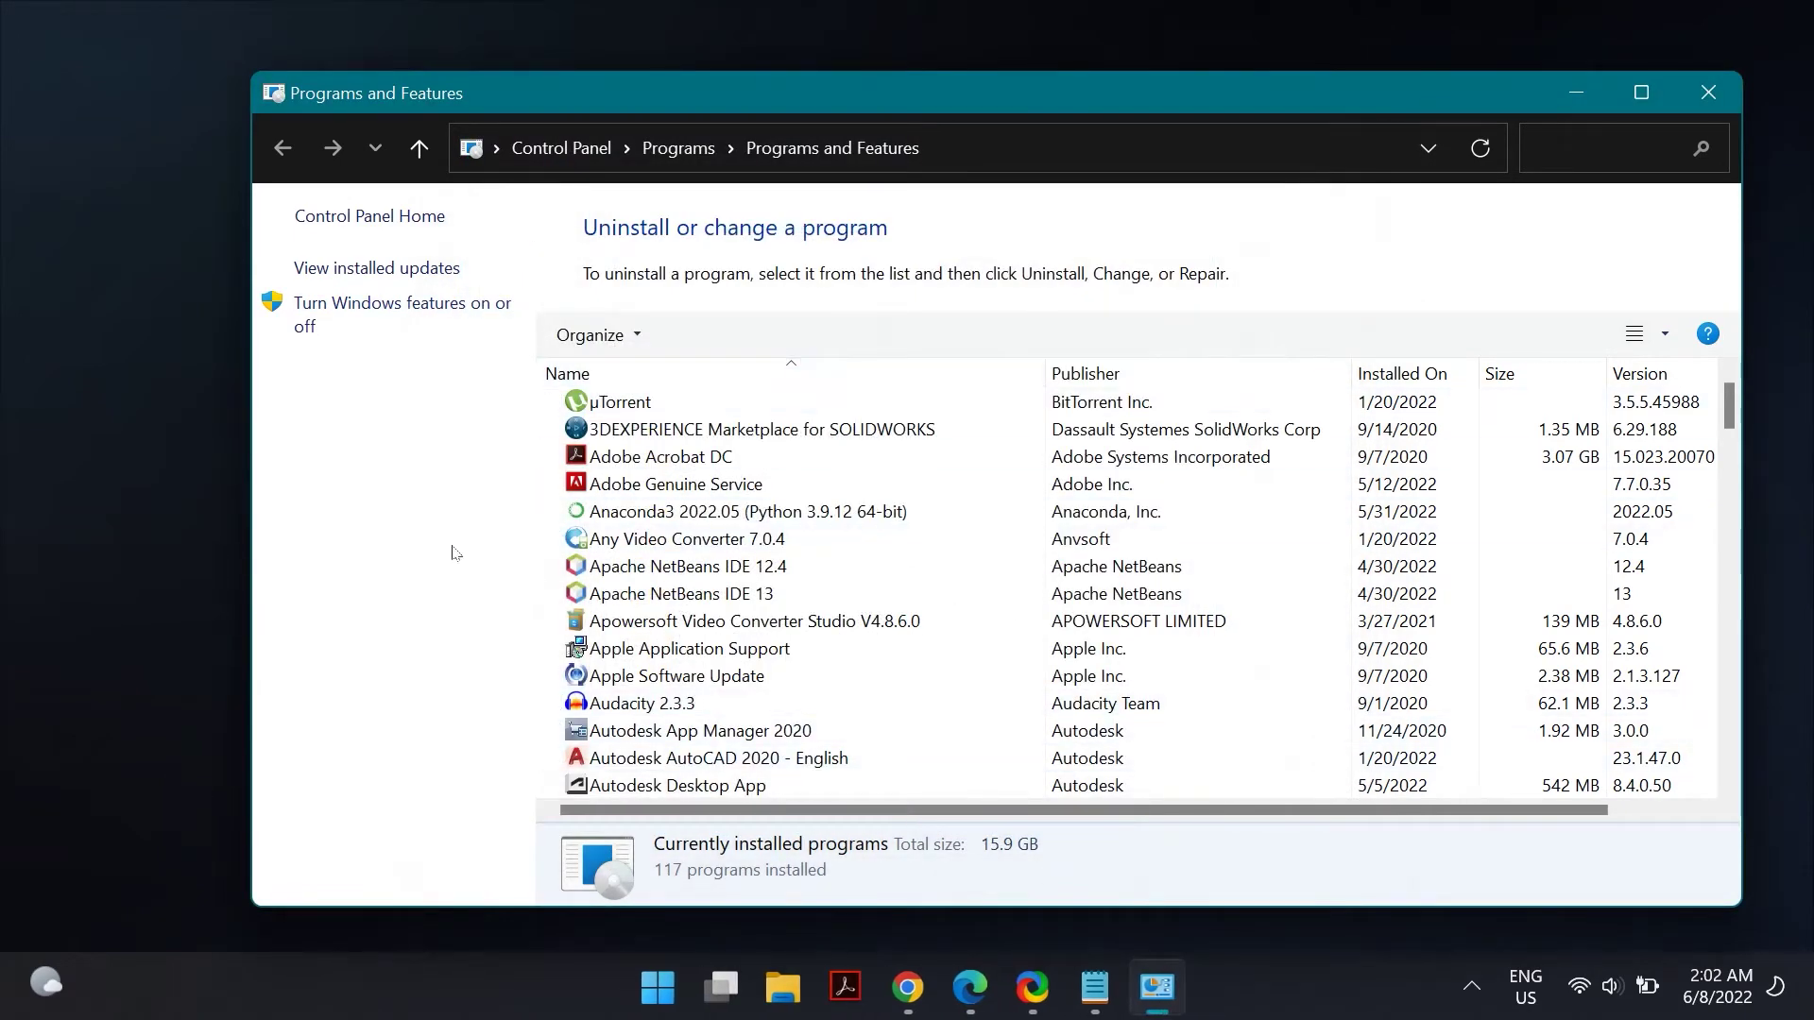
Step: Re-enable Microsoft Print to PDF in Windows Features, then close Programs and Features
{"action": "left_click", "coordinate": [317, 325]}
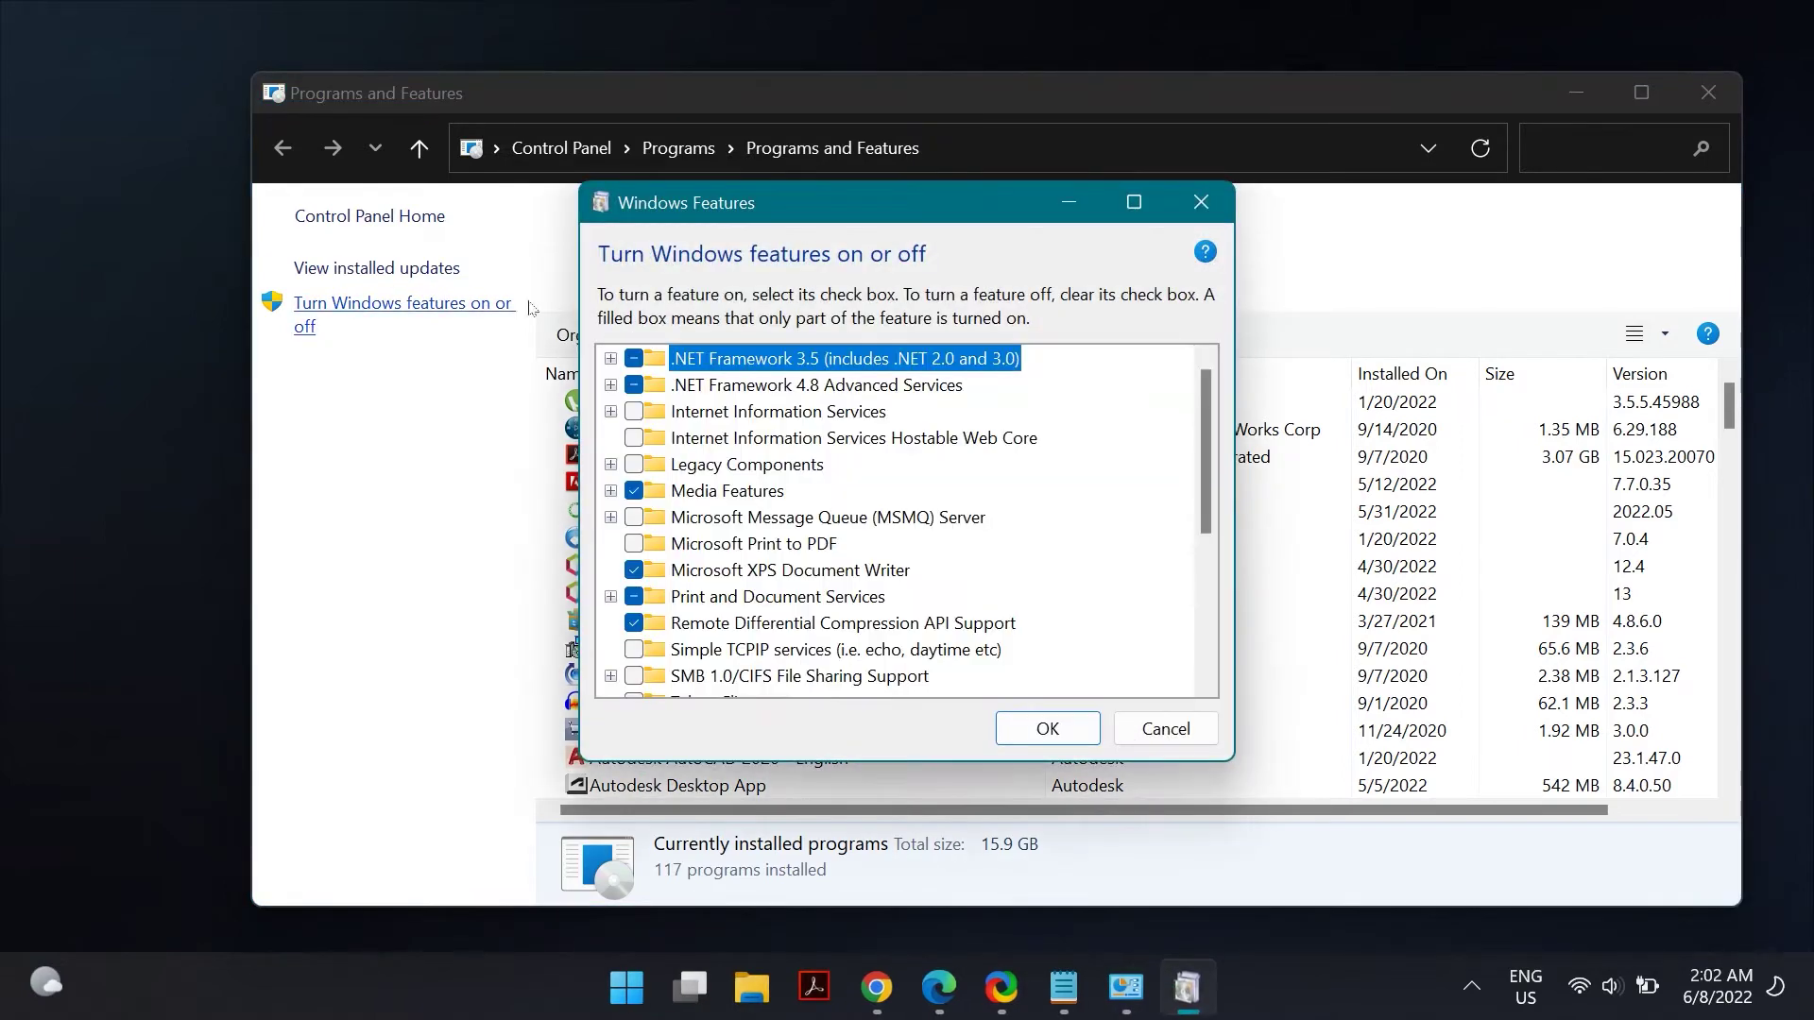
{"action": "left_click", "coordinate": [634, 543]}
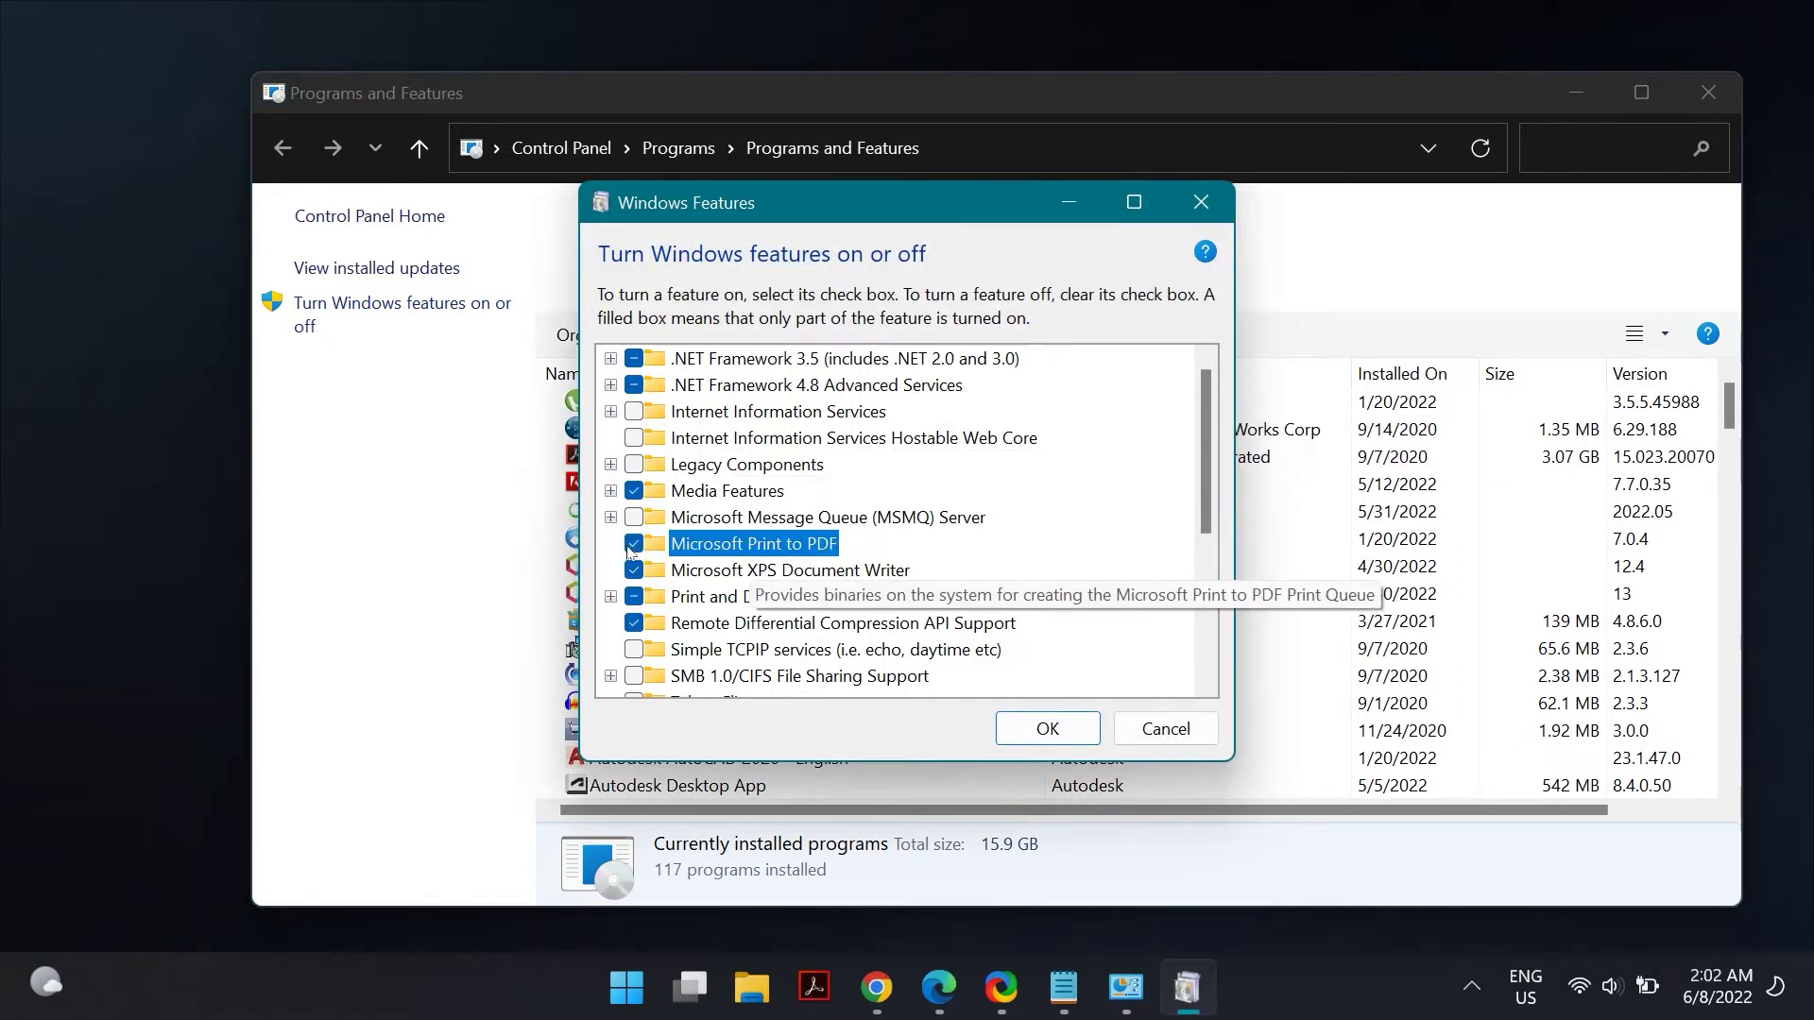
{"action": "left_click", "coordinate": [1047, 730]}
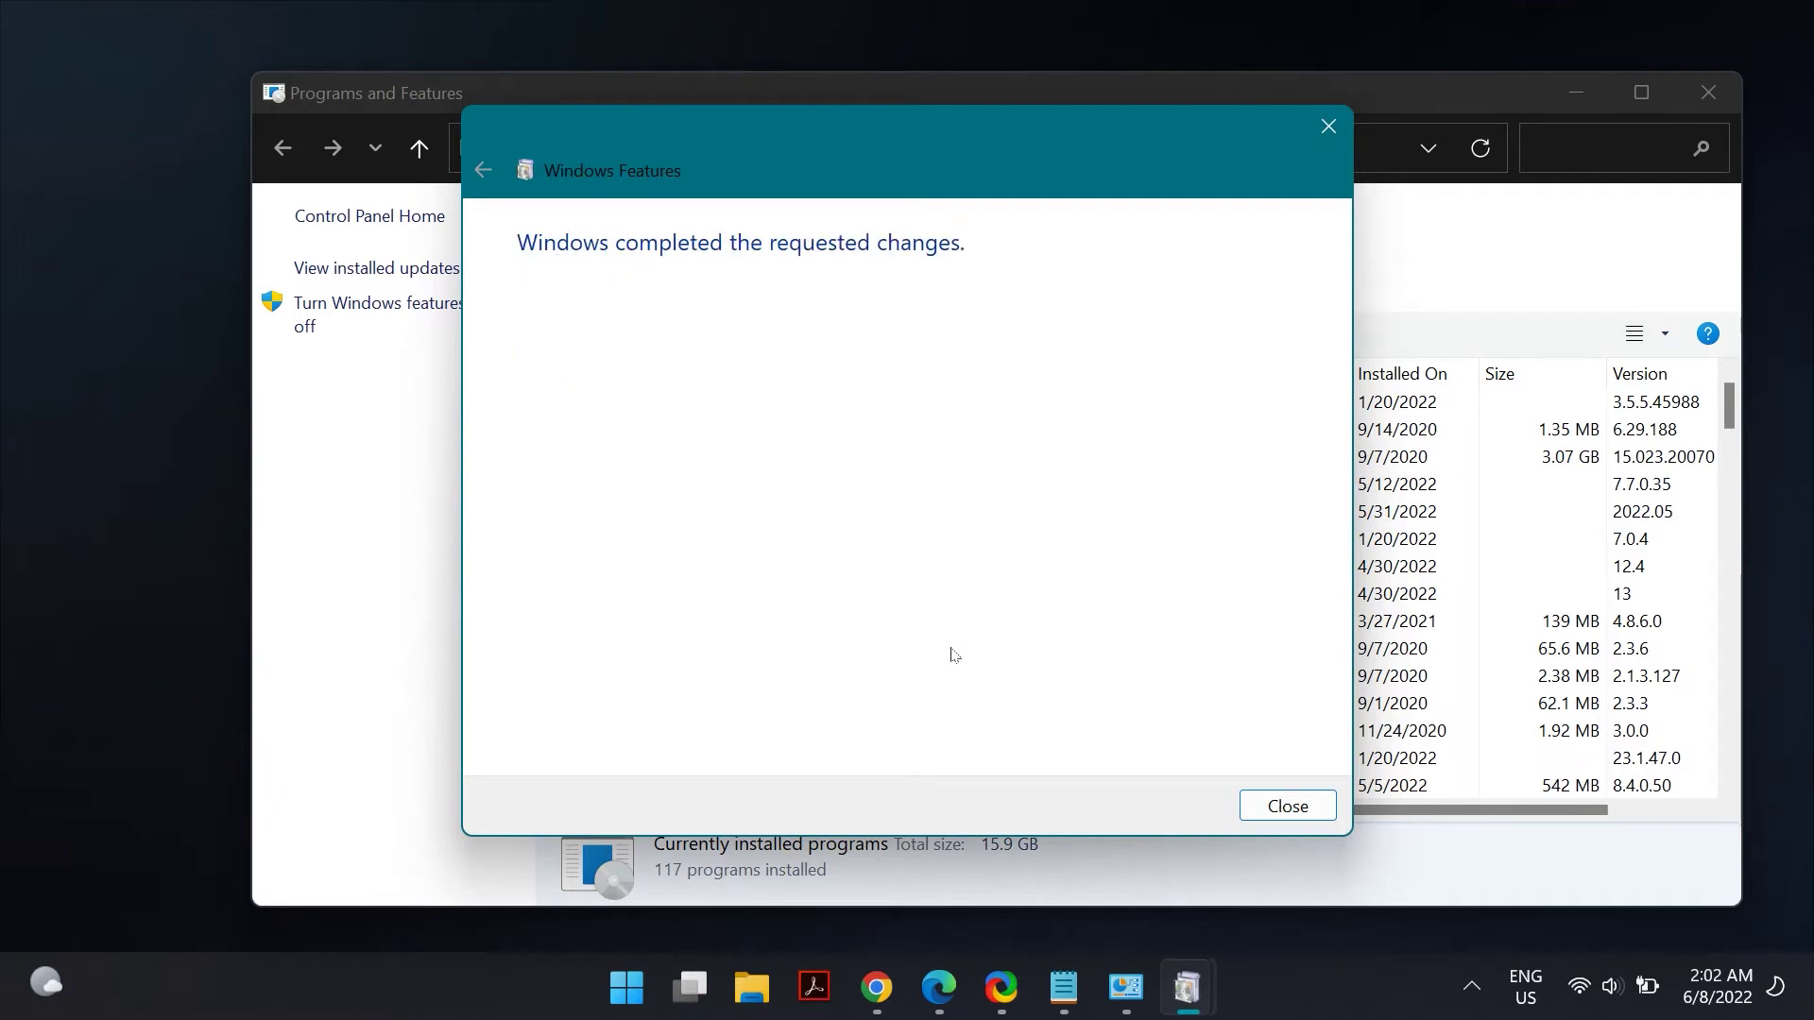
{"action": "left_click", "coordinate": [1255, 803]}
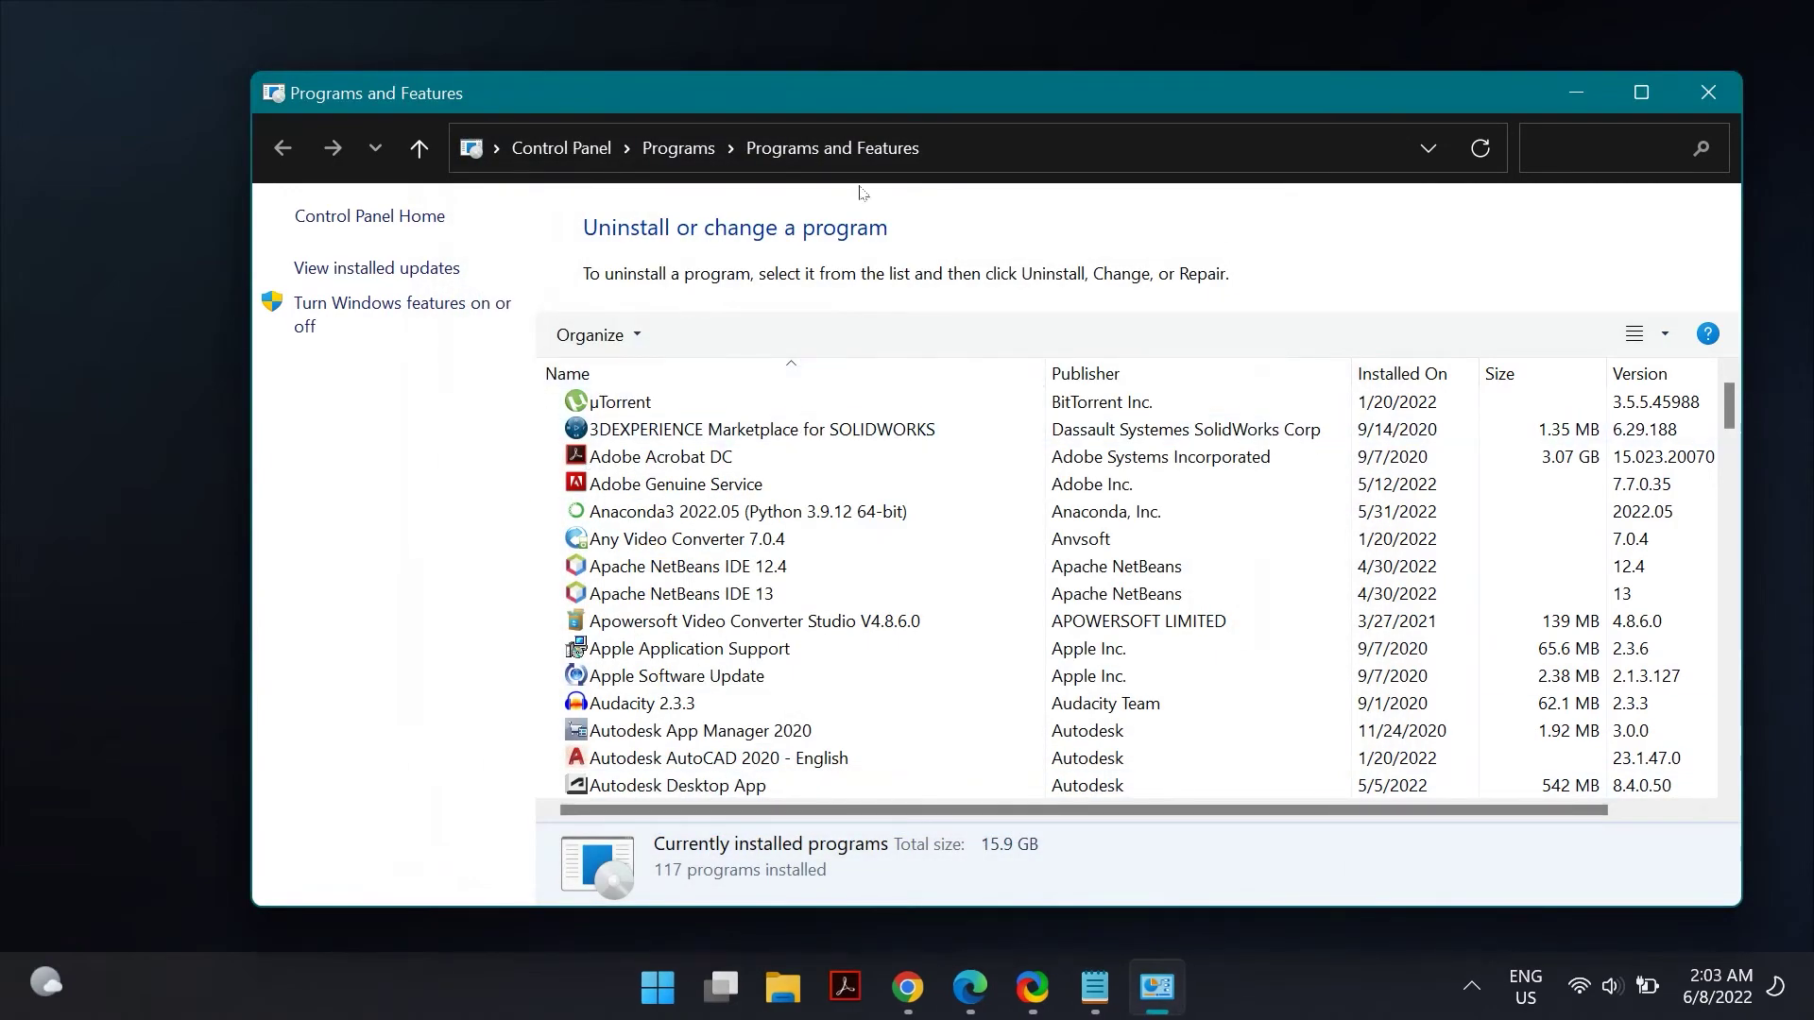
{"action": "left_click", "coordinate": [1708, 92]}
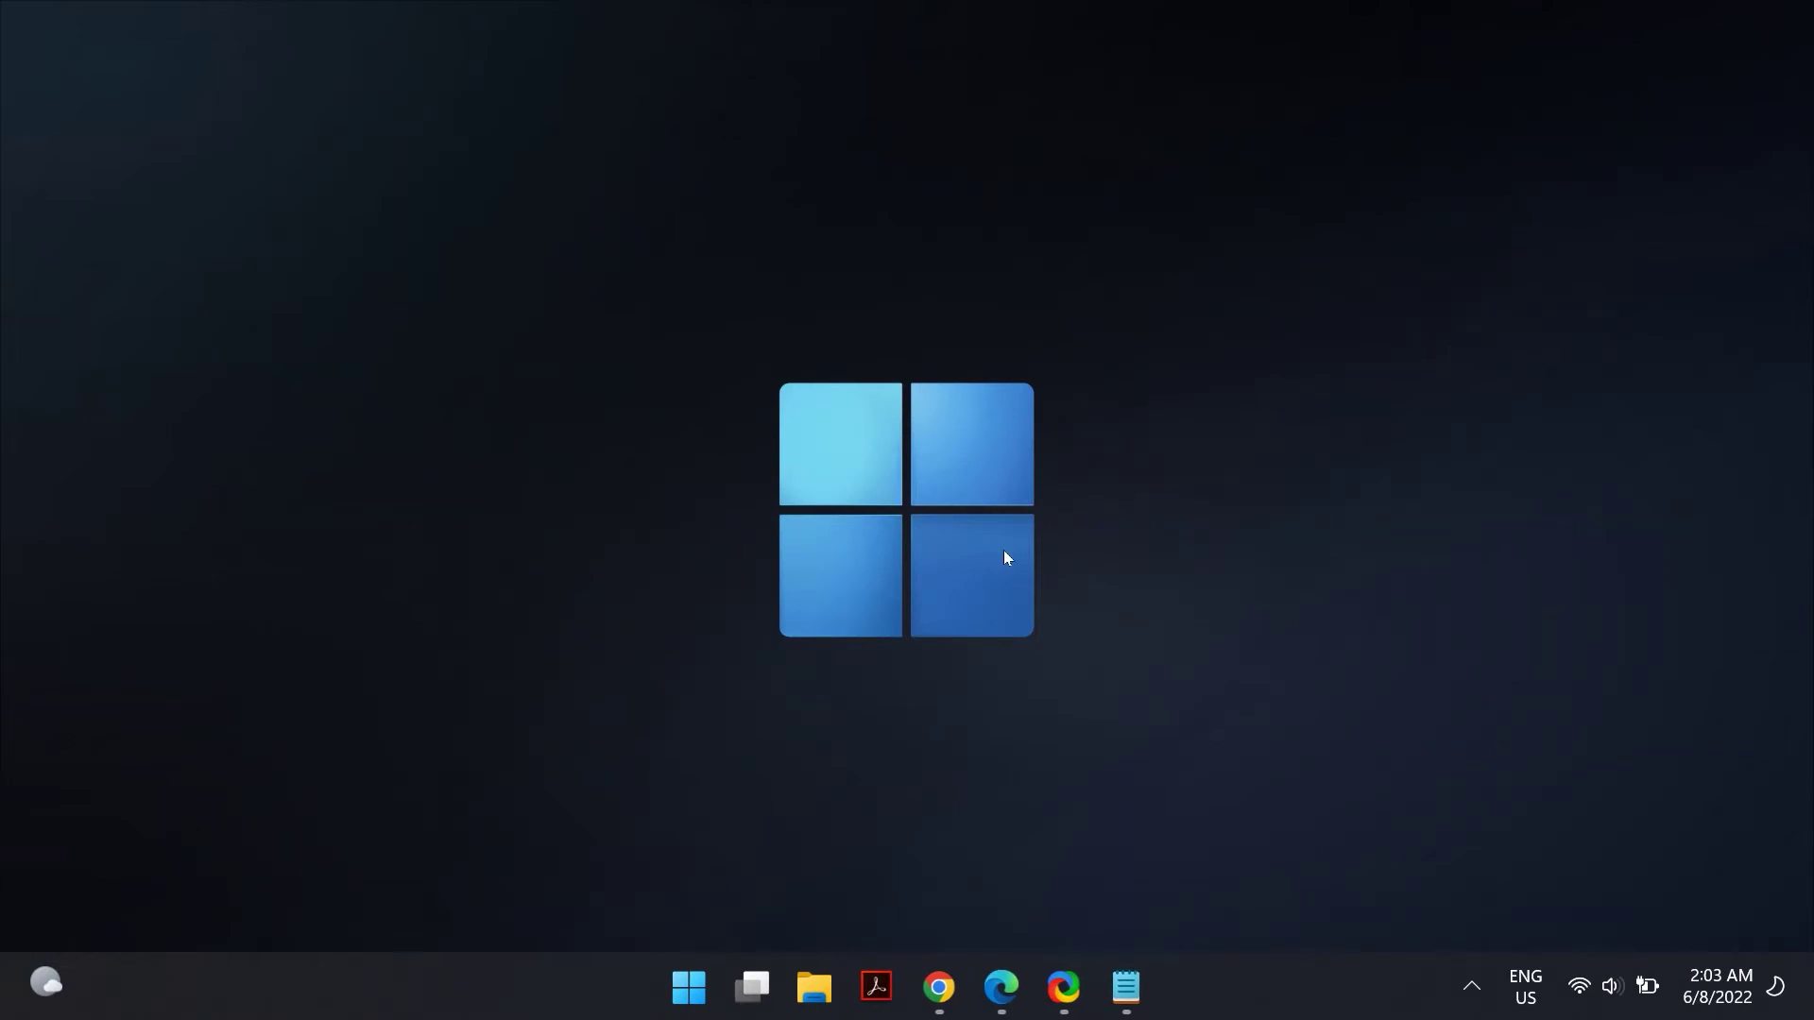
Step: Open Devices and Printers with the 'control printers' command in Run
{"action": "left_click", "coordinate": [664, 964]}
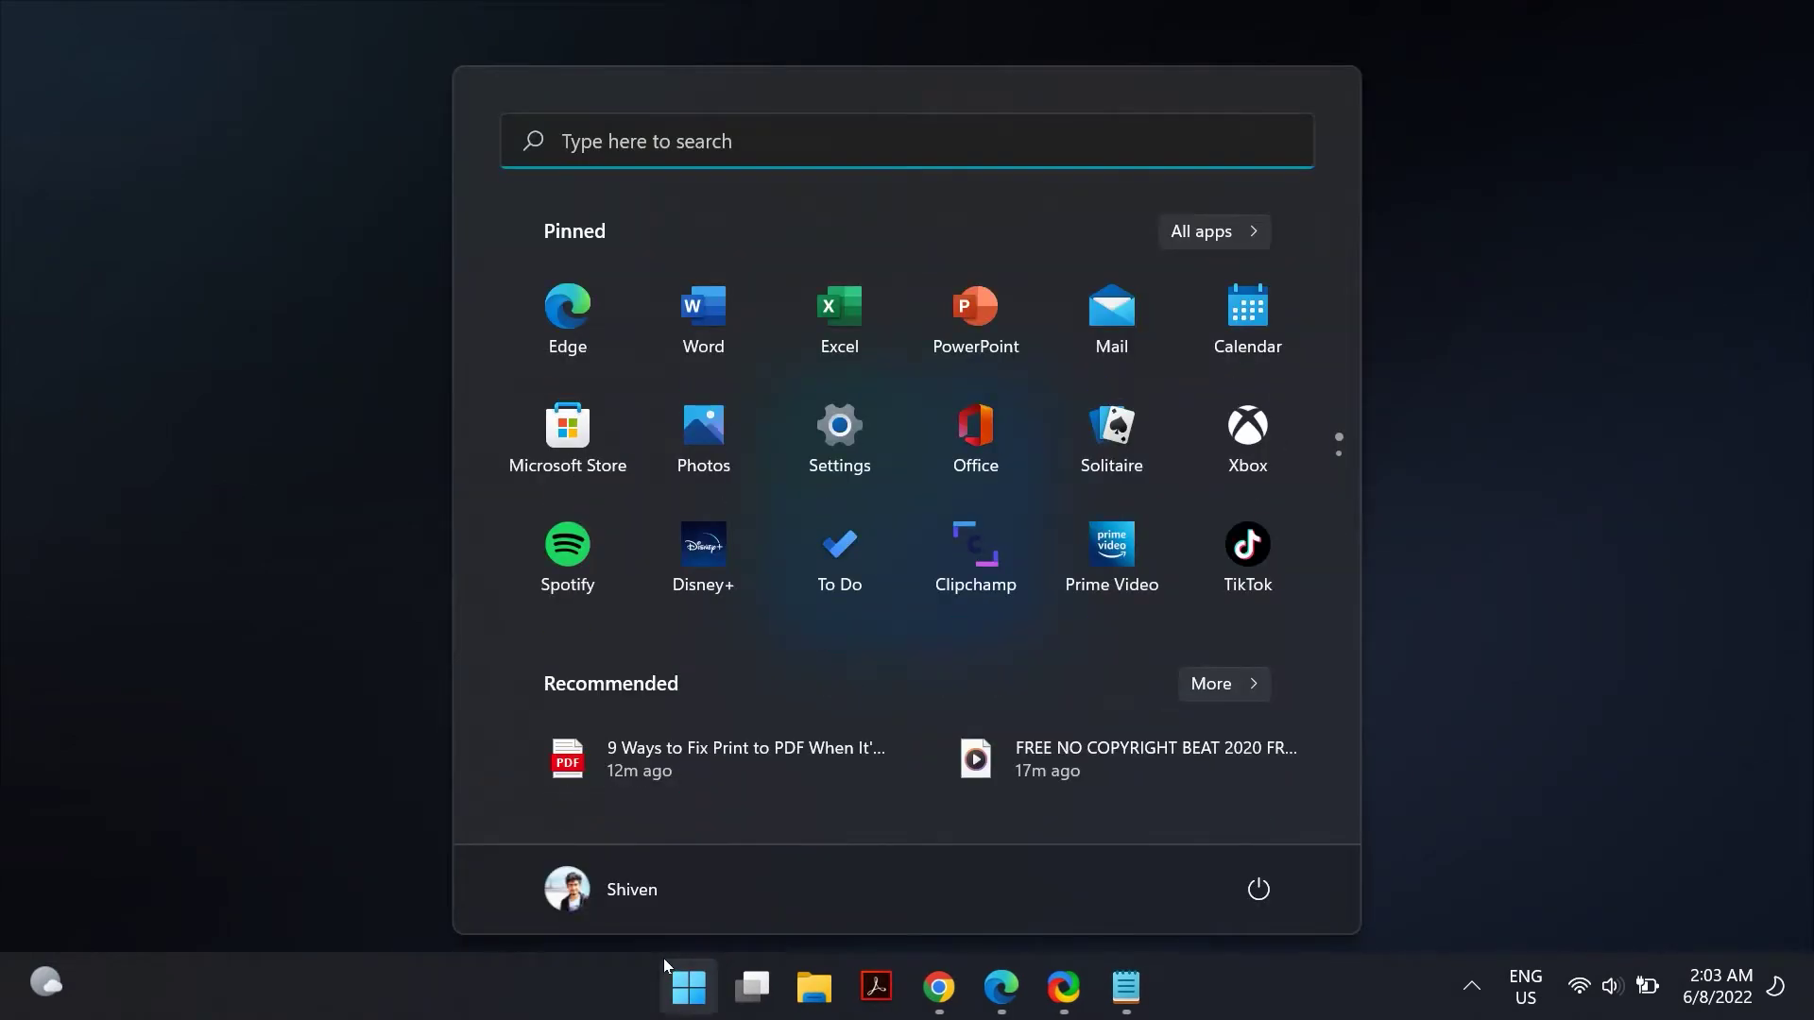
{"action": "type", "text": "run"}
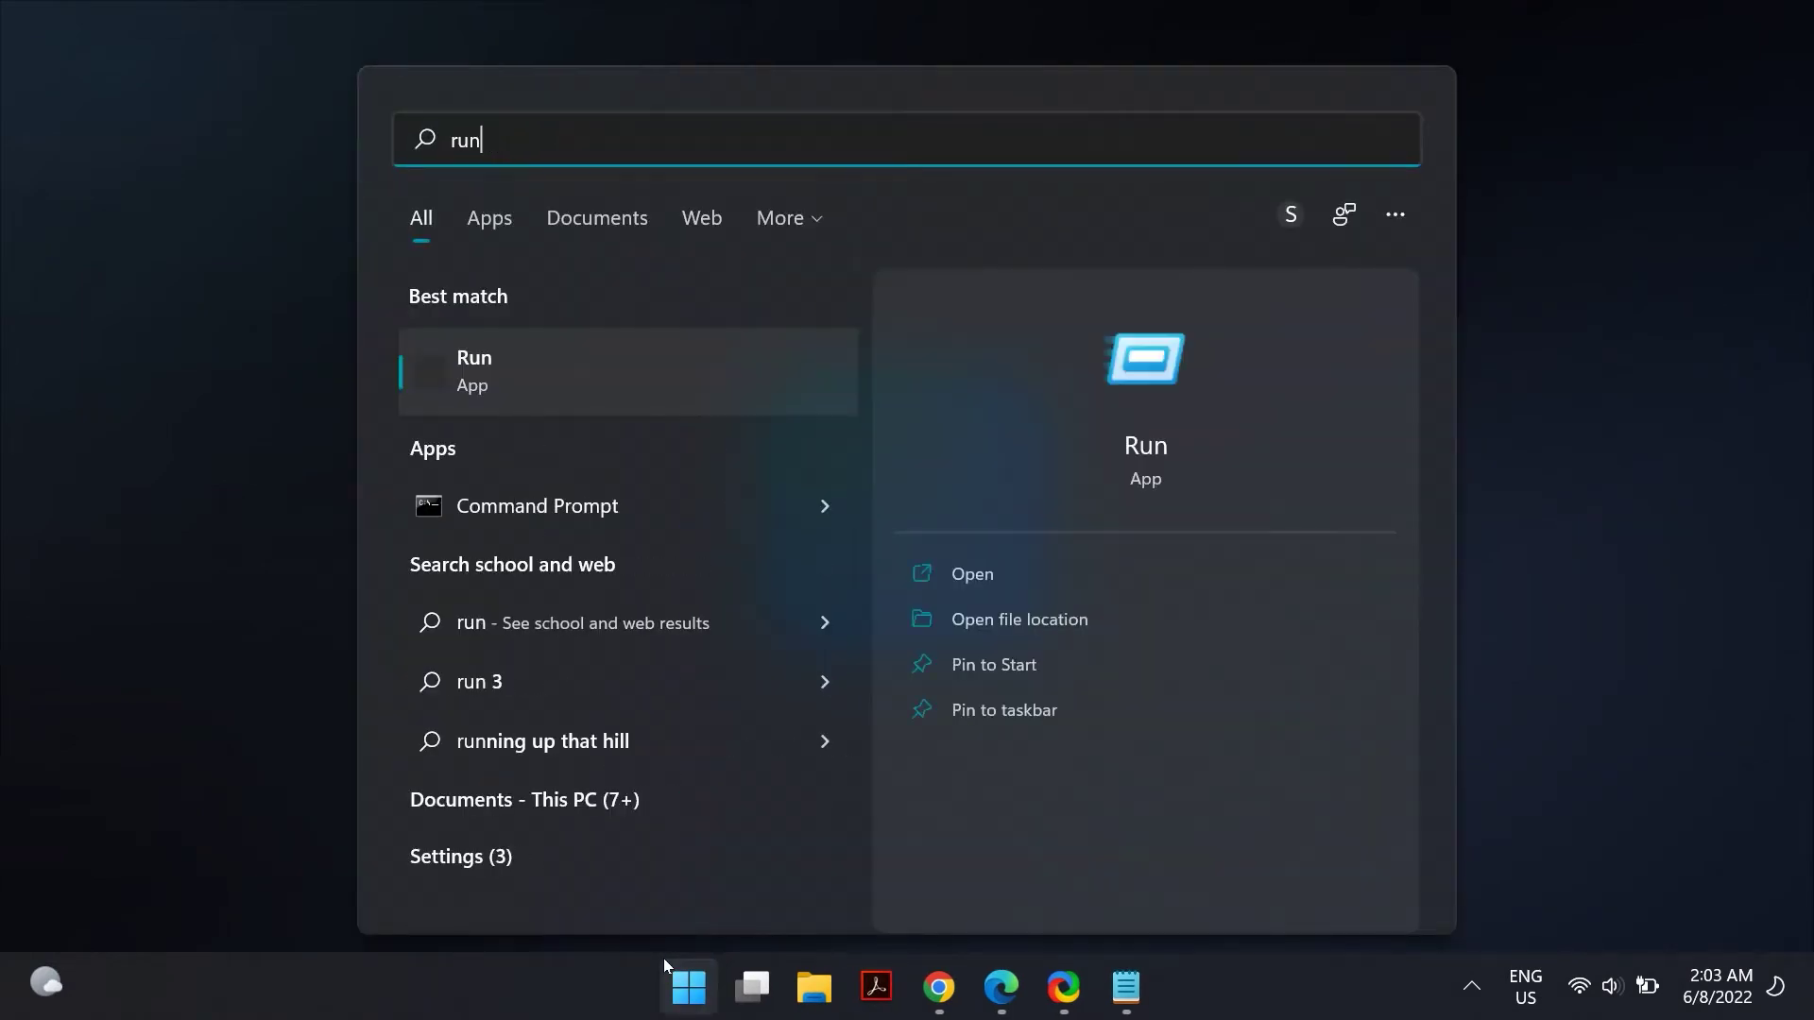
{"action": "key", "text": "Return"}
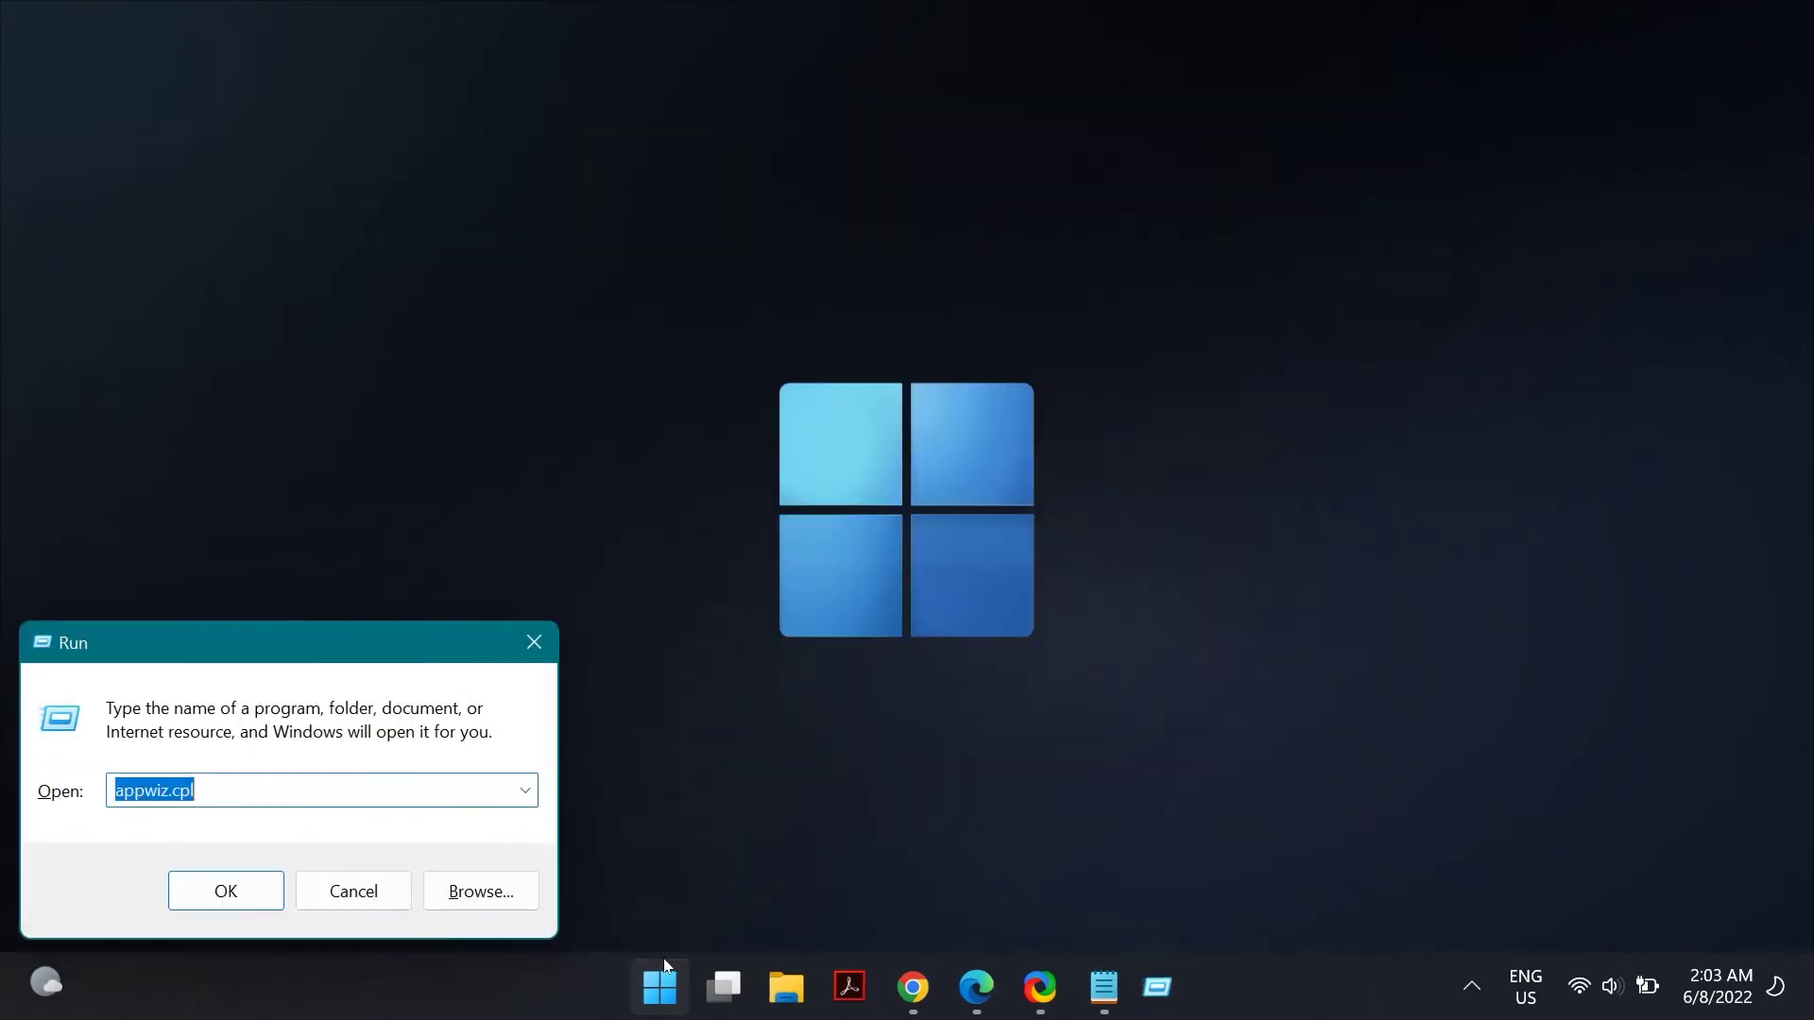
{"action": "type", "text": "control printers"}
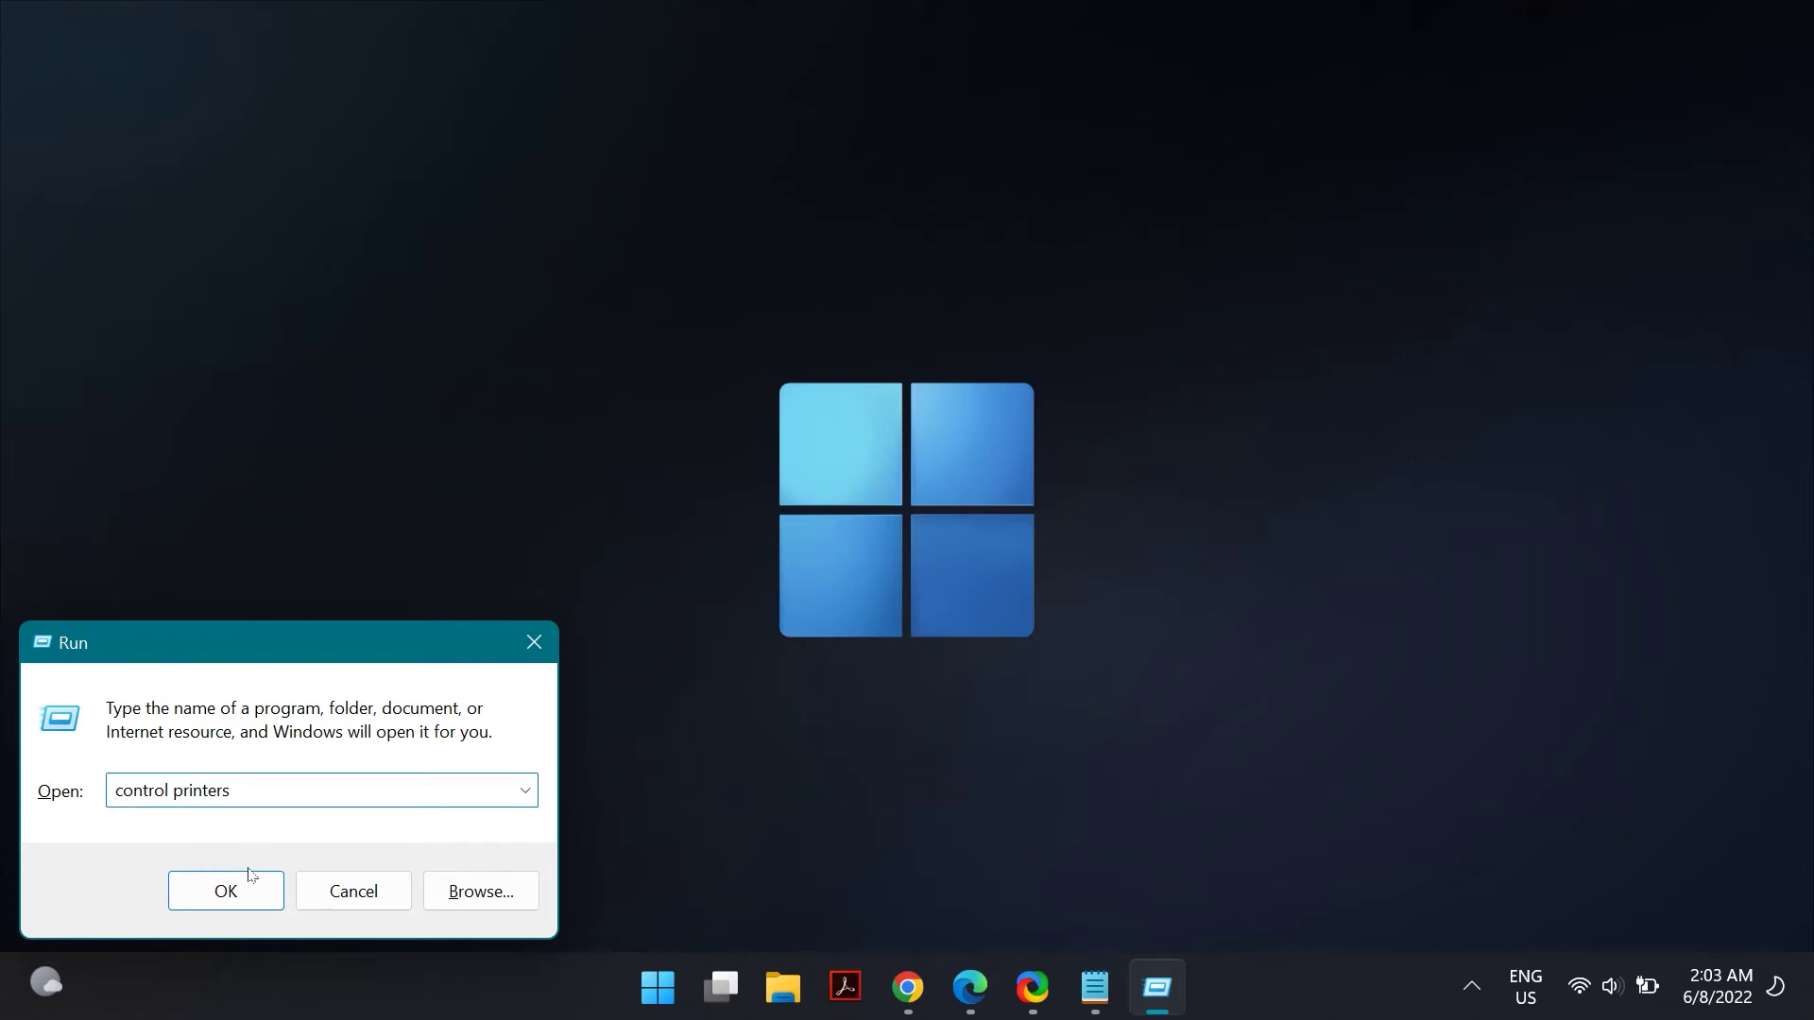
{"action": "left_click", "coordinate": [225, 888]}
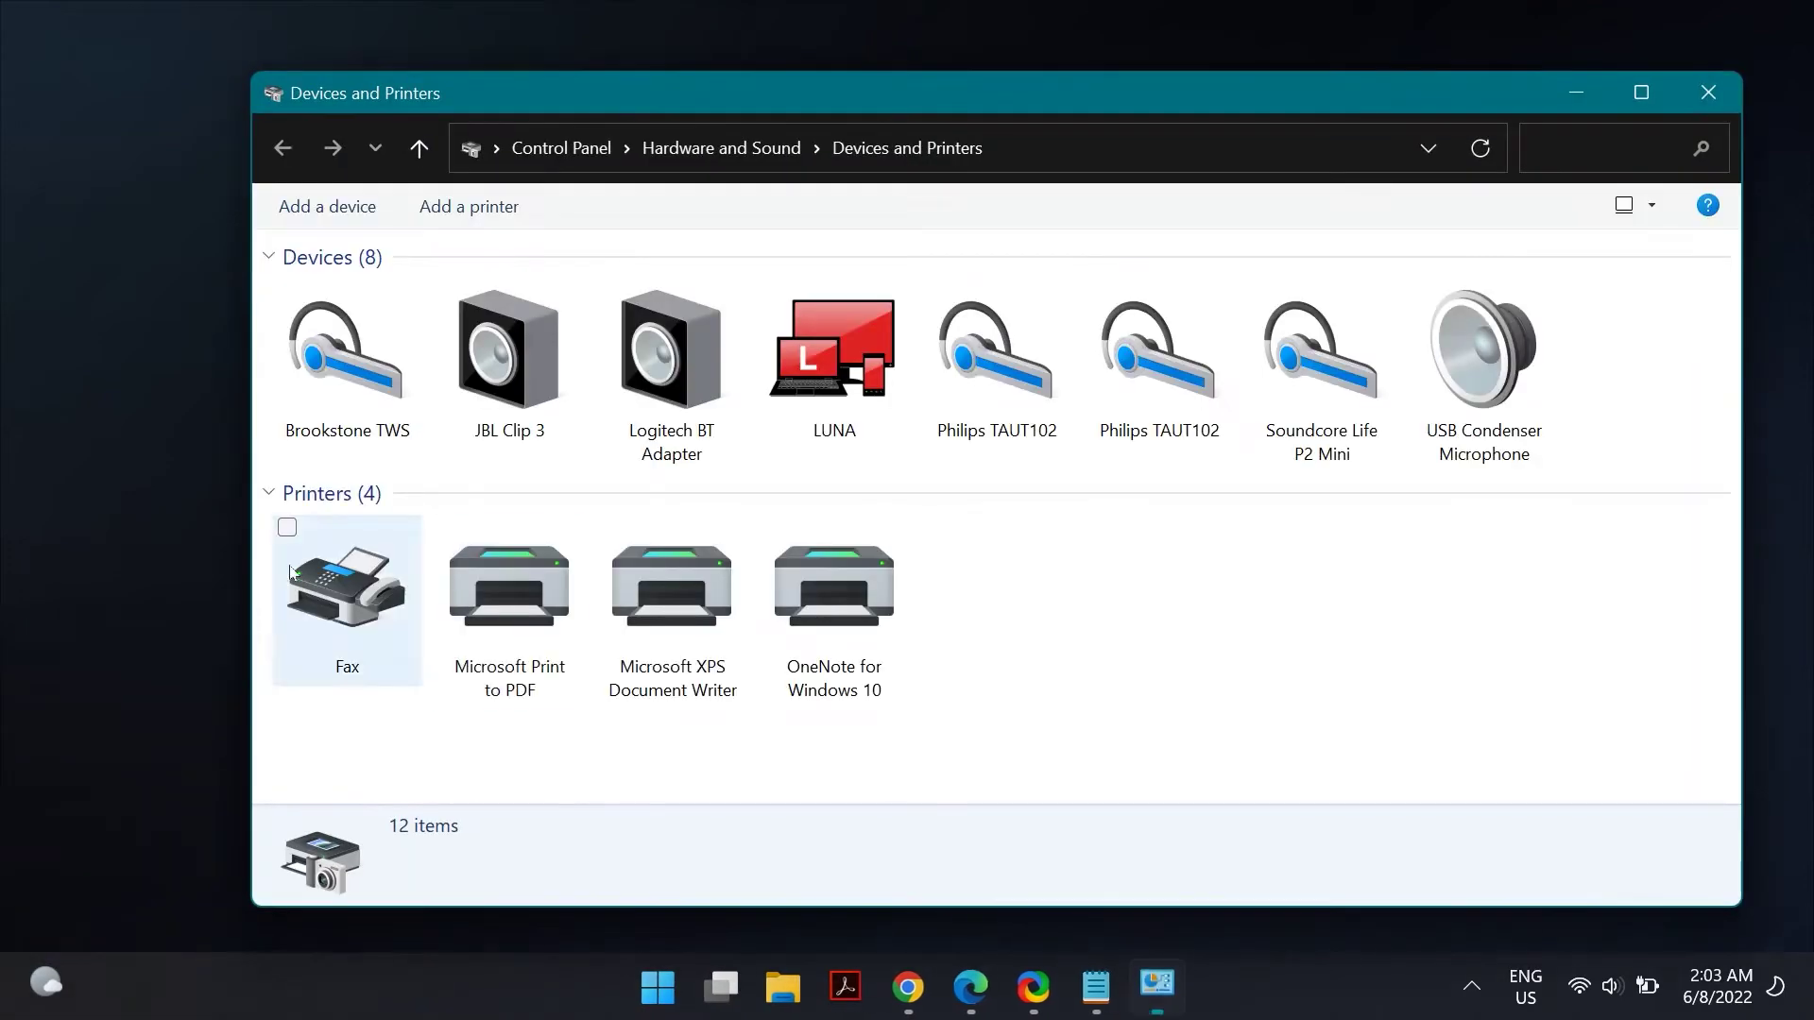
Step: Set Microsoft Print to PDF as the default printer, confirm, and close the window
{"action": "right_click", "coordinate": [499, 620]}
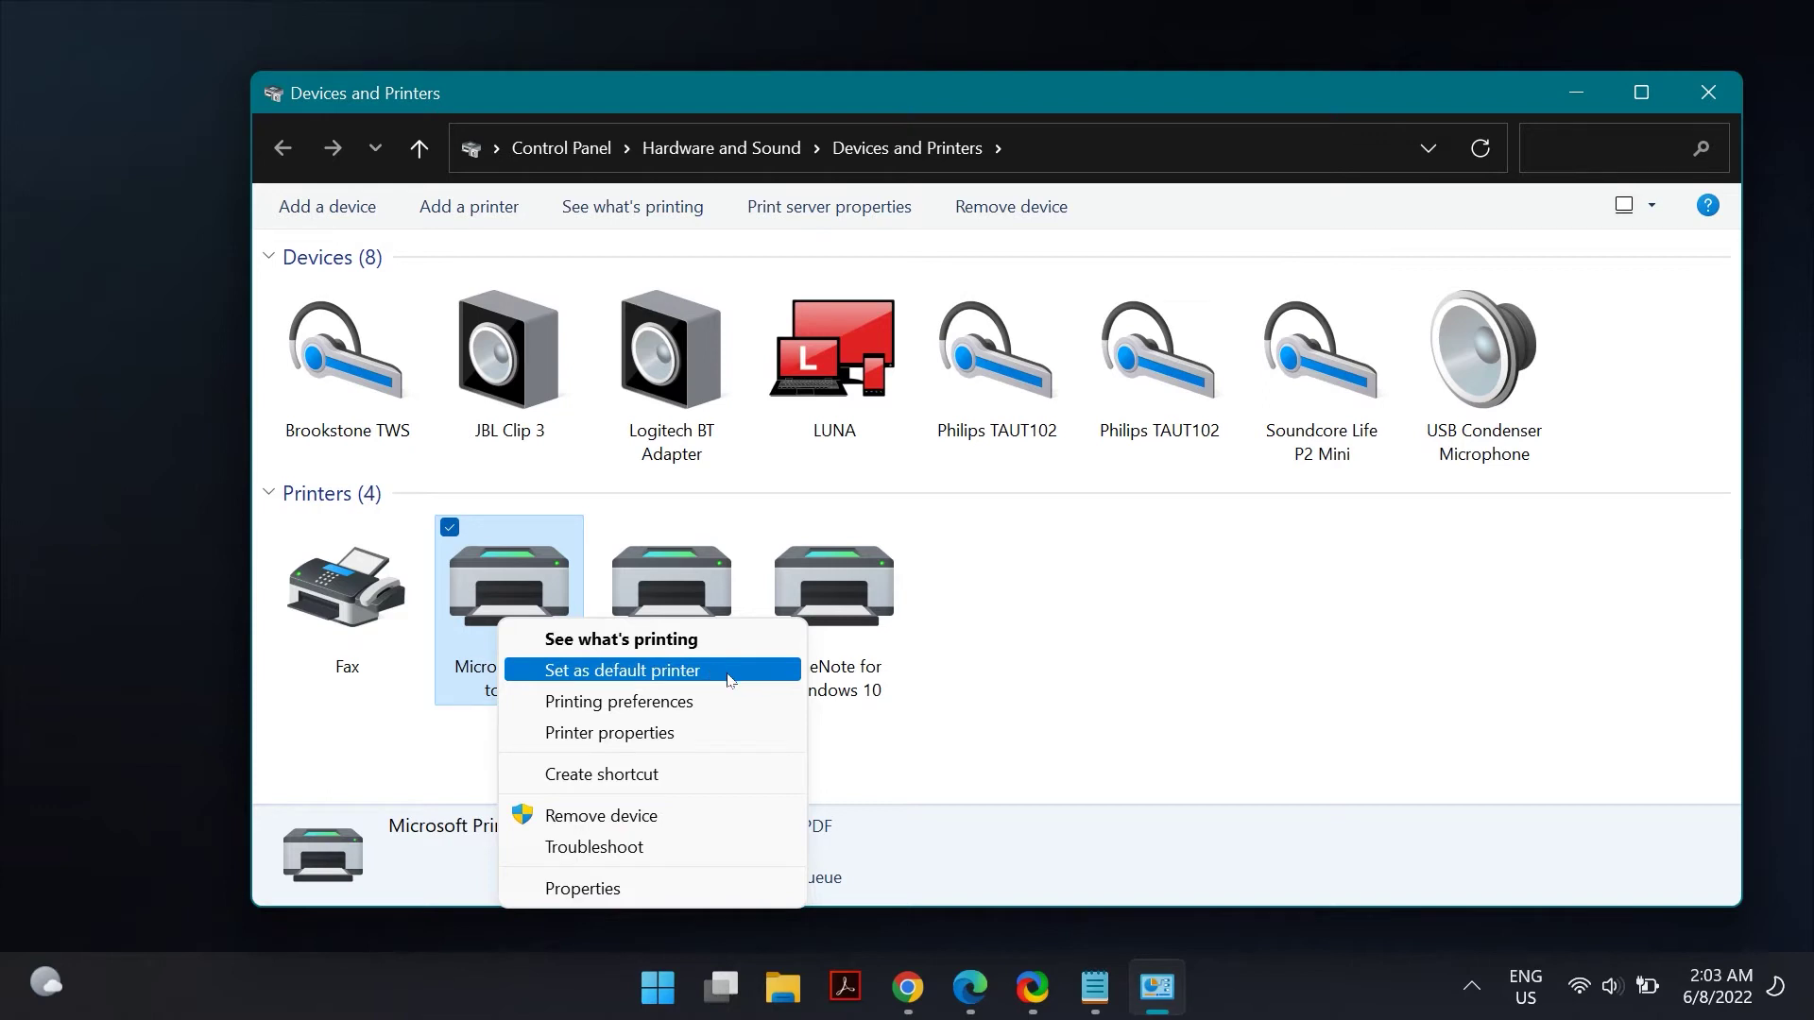
{"action": "left_click", "coordinate": [729, 672]}
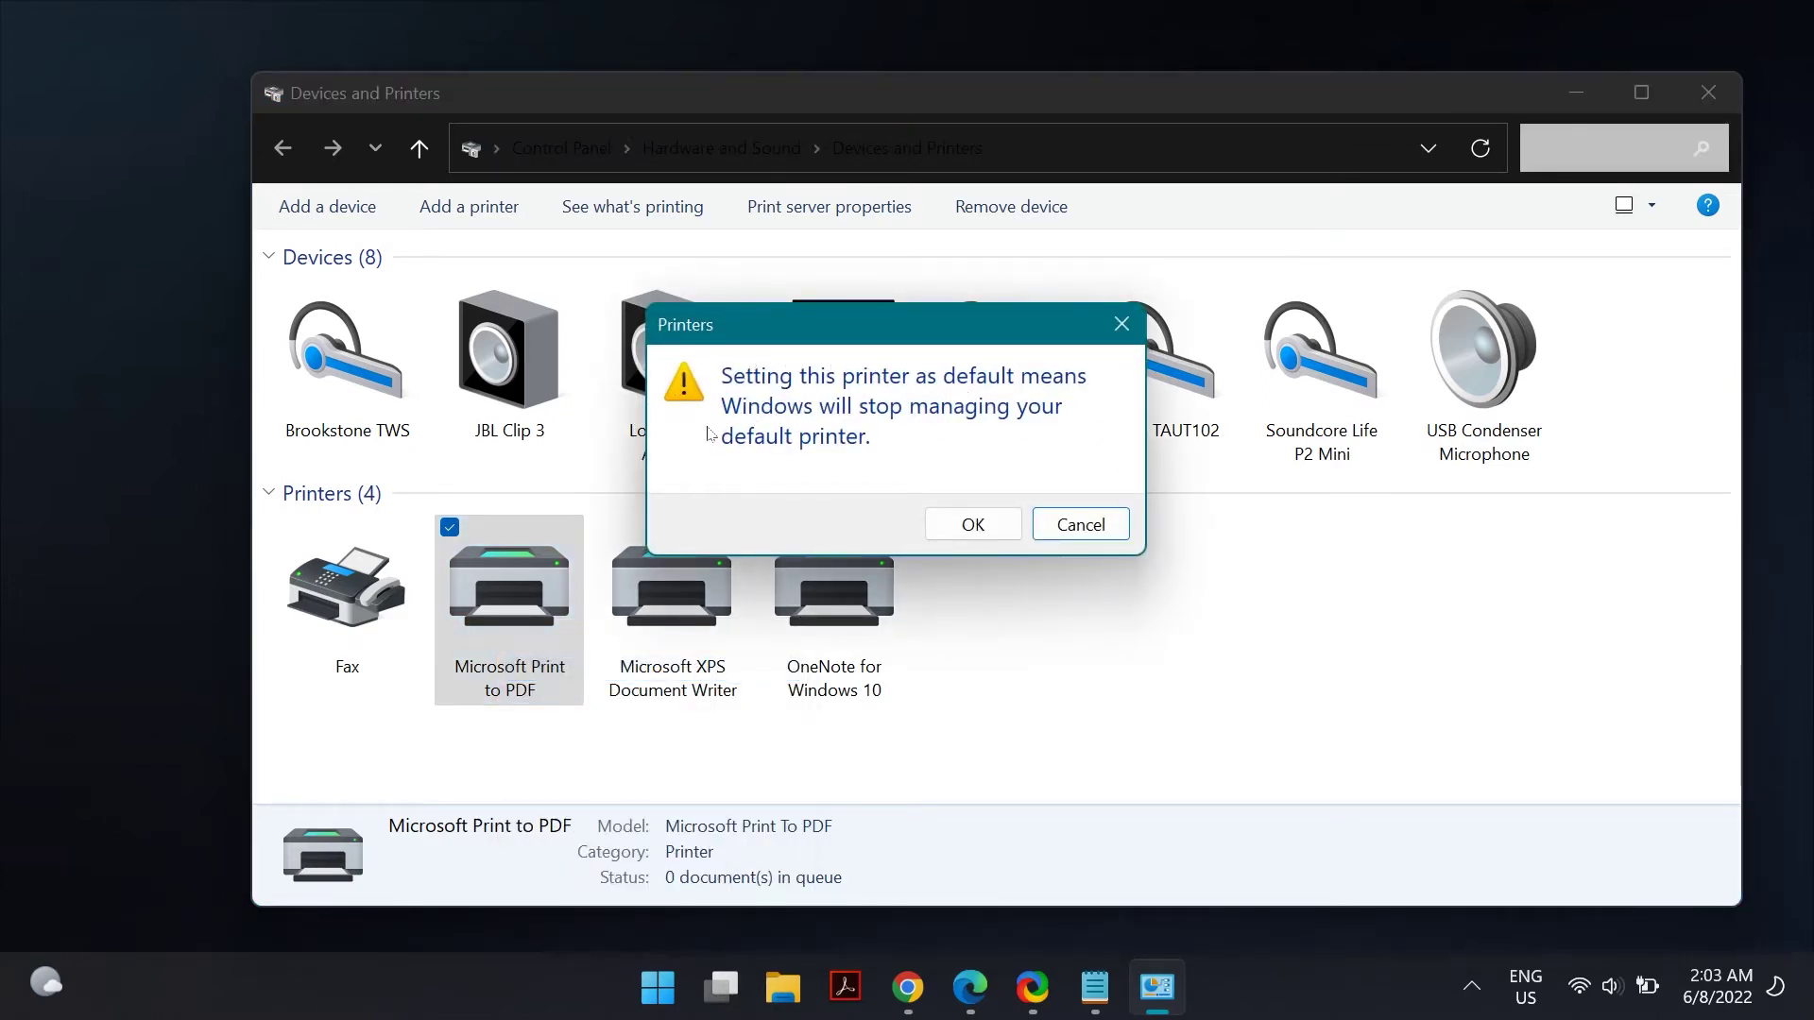
{"action": "left_click", "coordinate": [959, 524]}
{"action": "left_click", "coordinate": [1711, 92]}
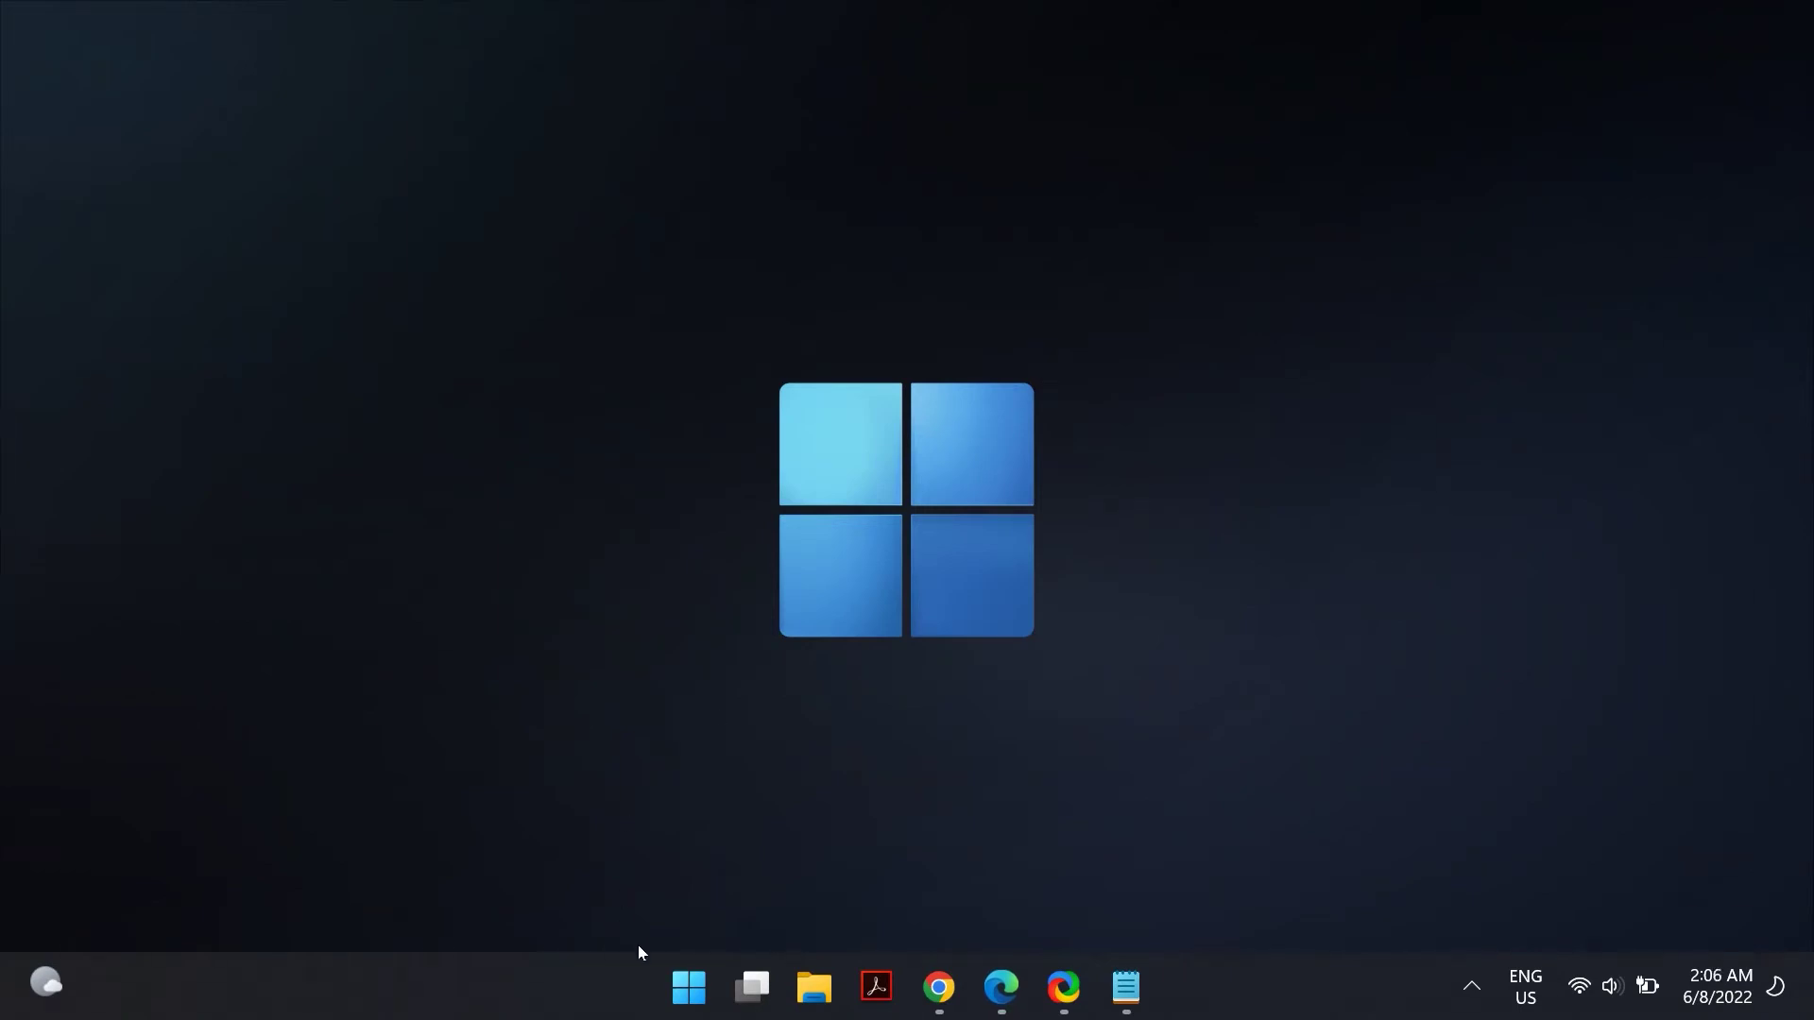
Step: Open Device Manager from a Start search for 'devi' and expand the Print queues category
{"action": "key", "text": "super"}
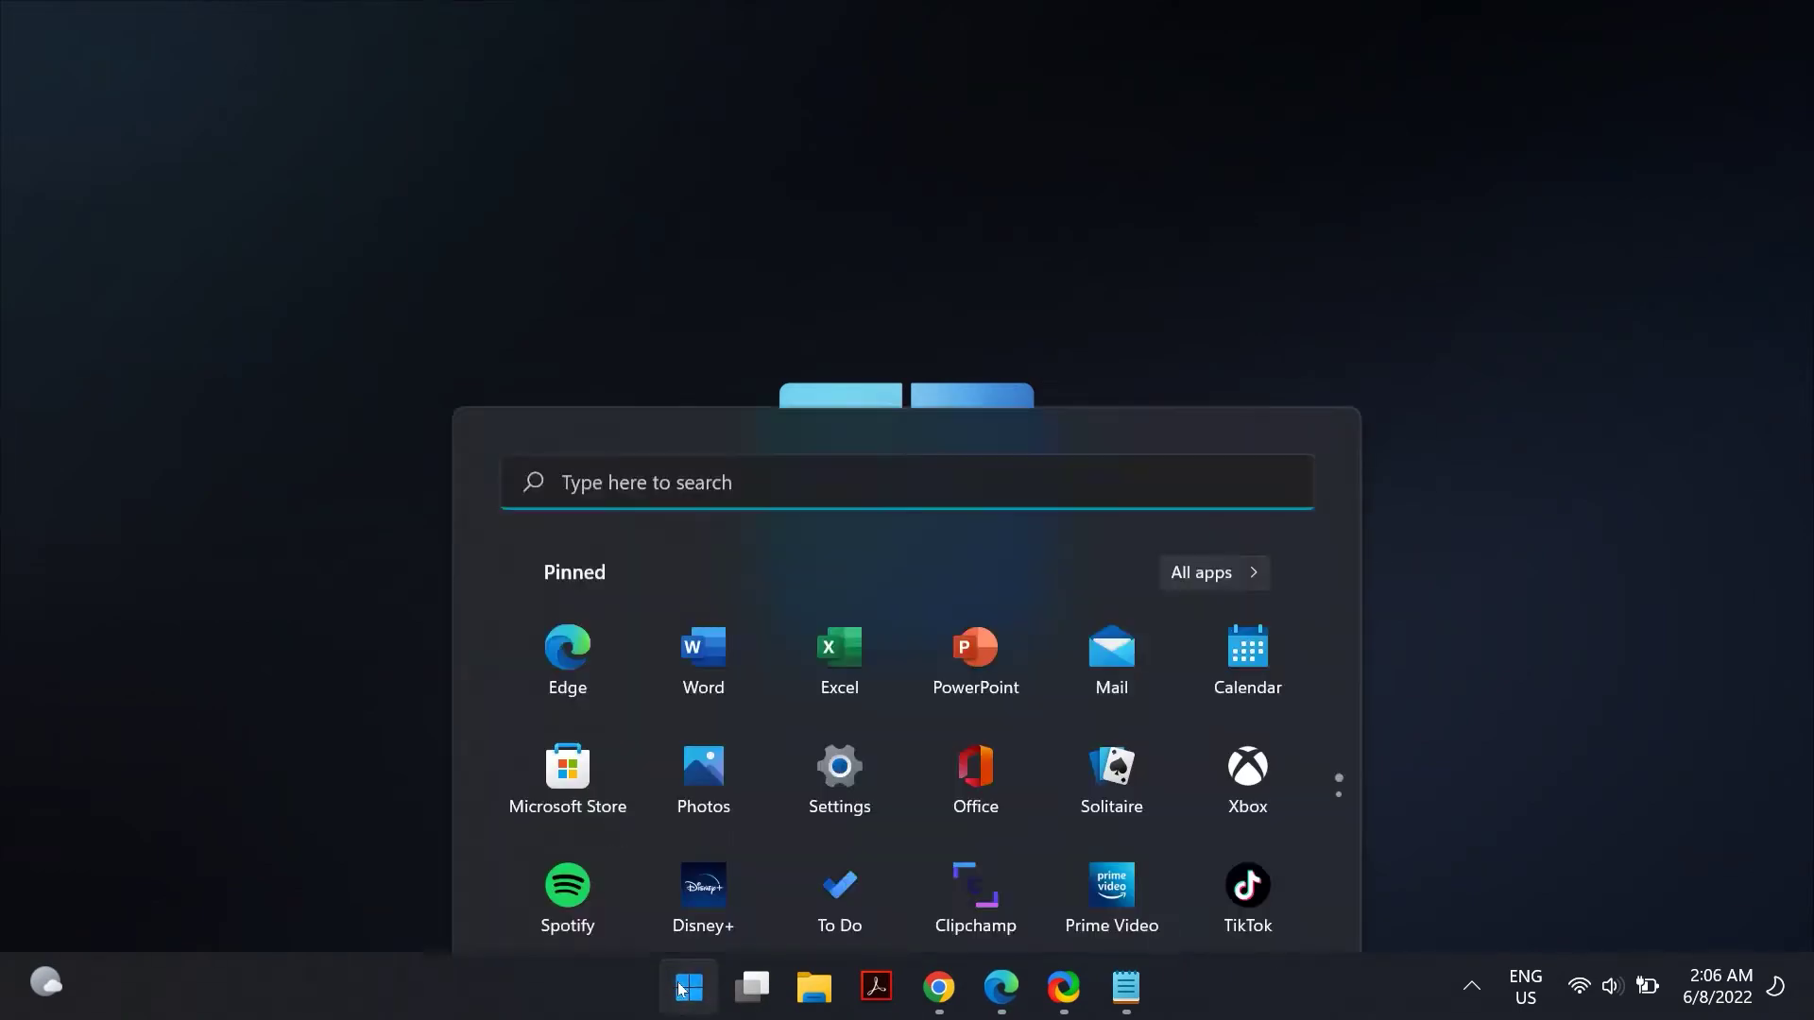
{"action": "type", "text": "devi"}
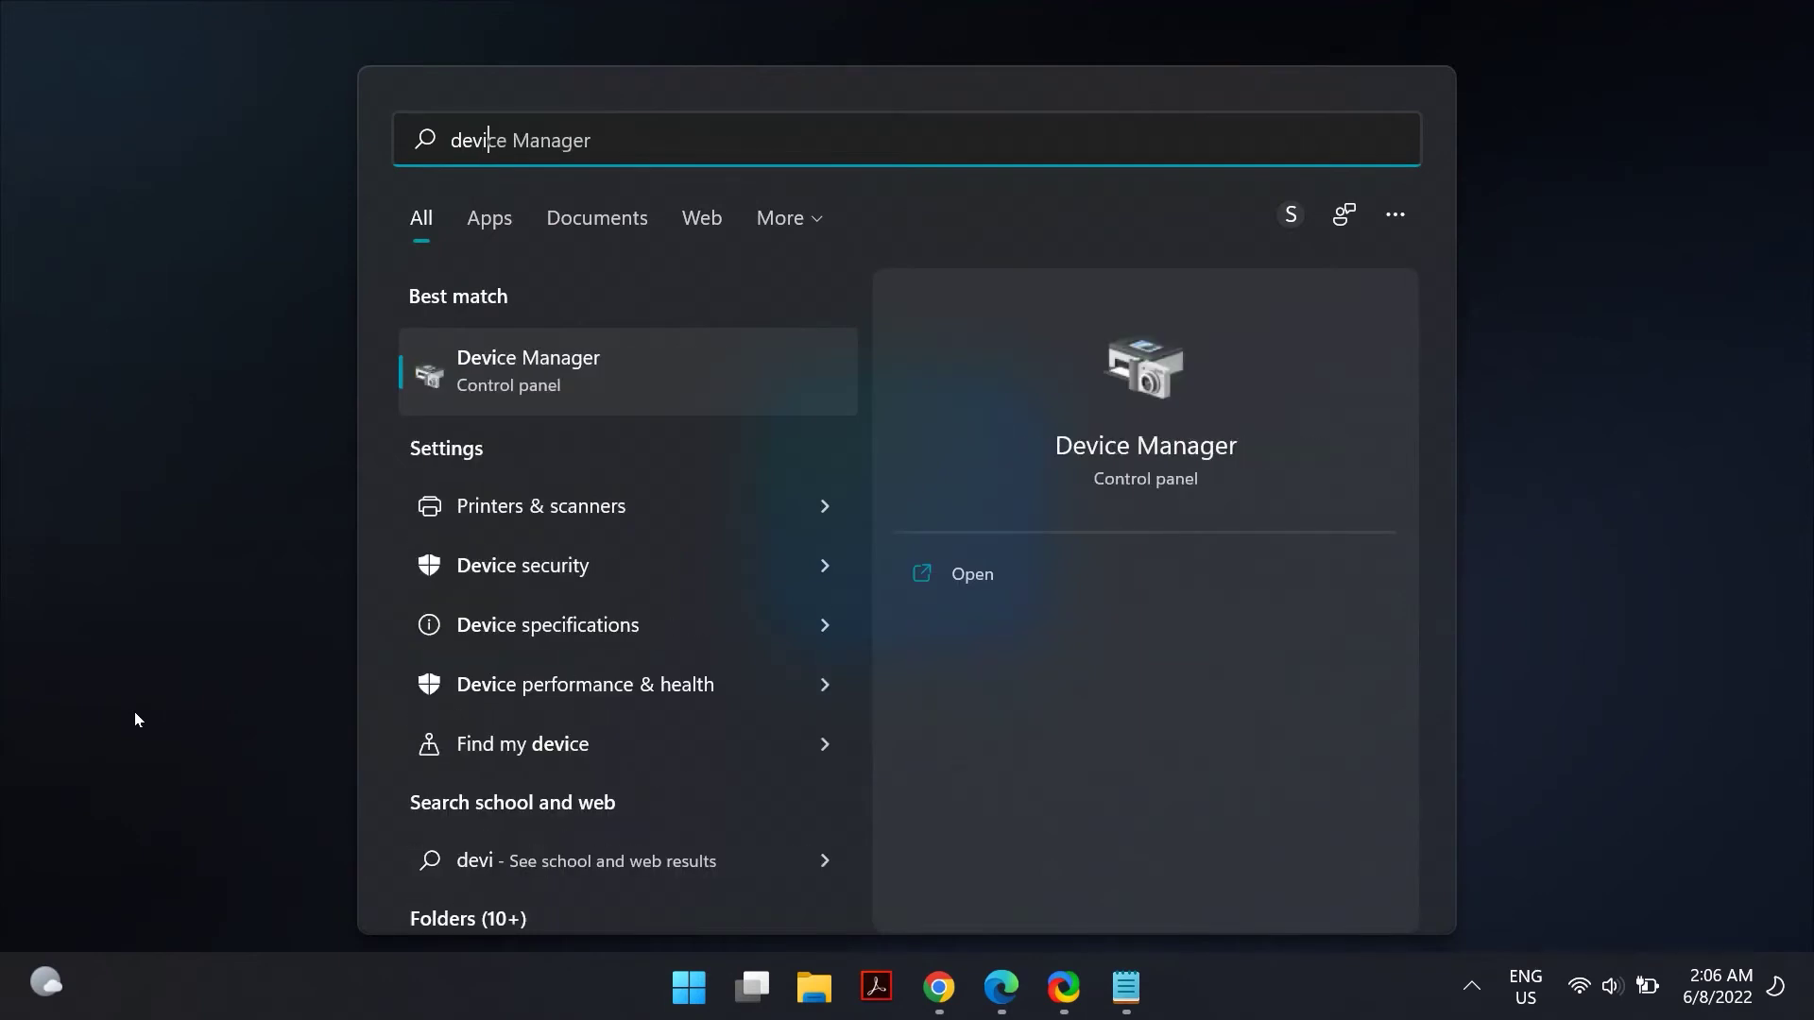
{"action": "key", "text": "Return"}
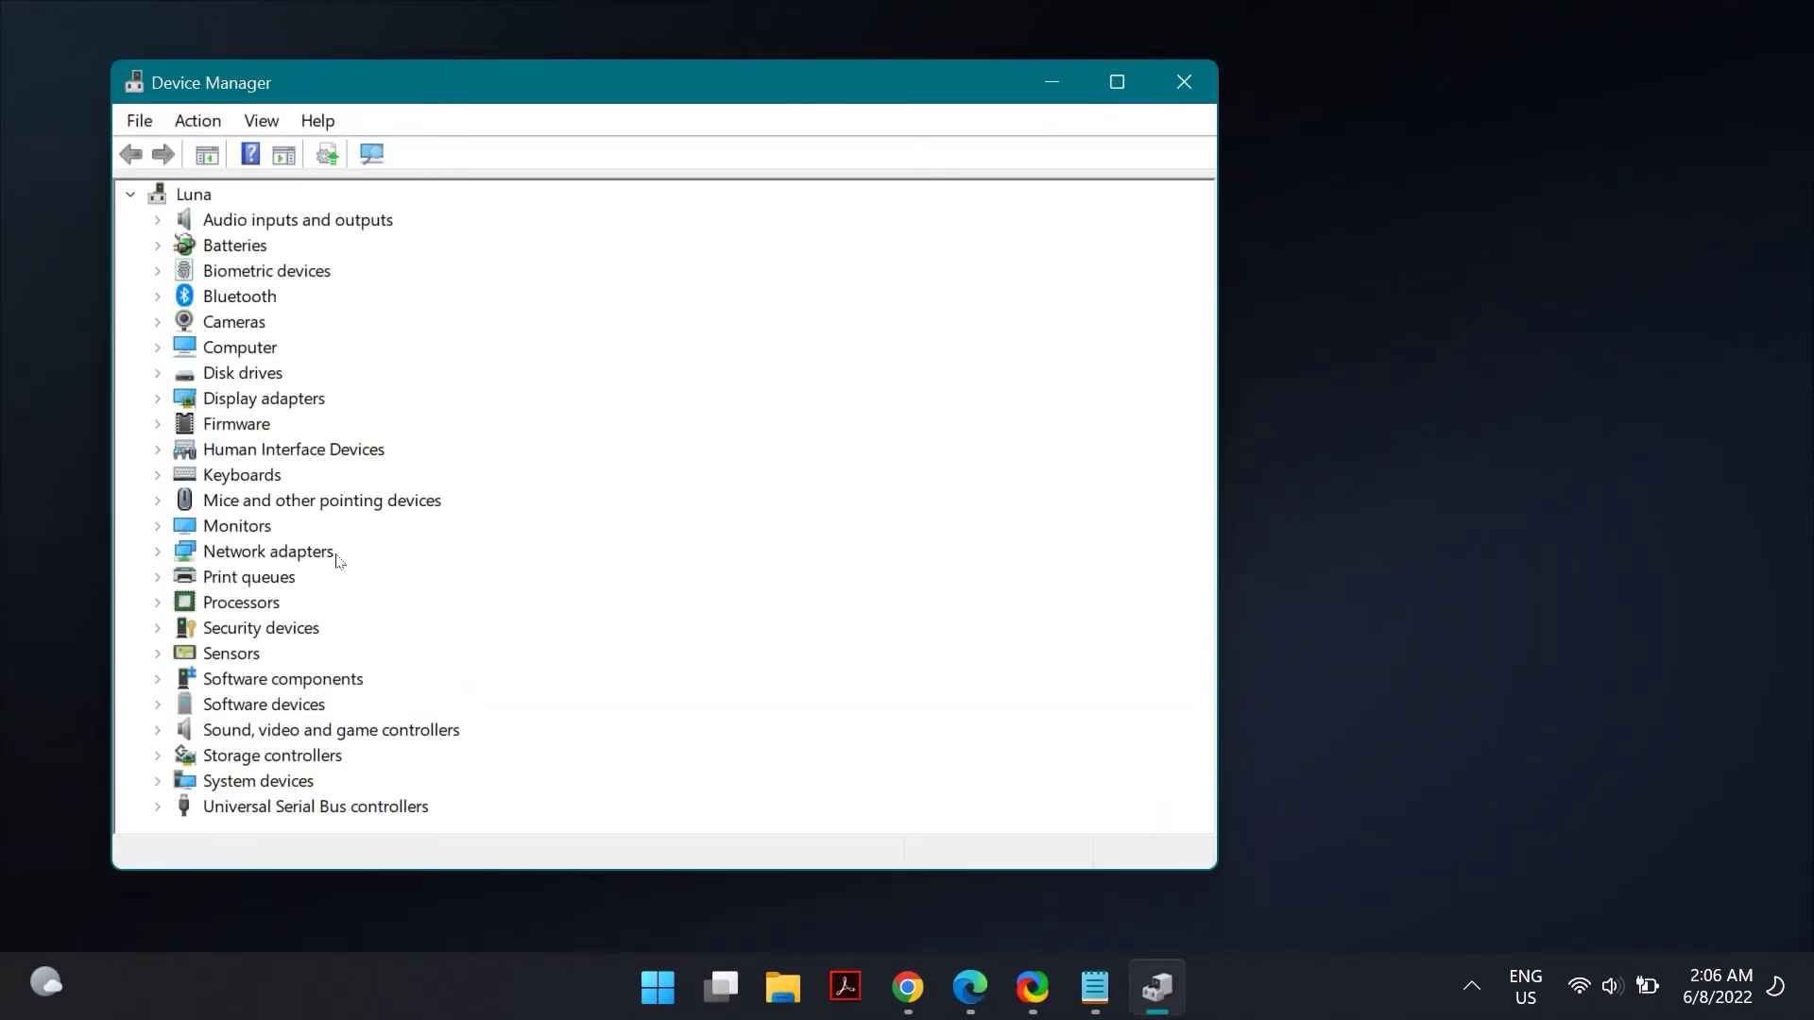
{"action": "left_click", "coordinate": [248, 578]}
{"action": "double_click", "coordinate": [250, 578]}
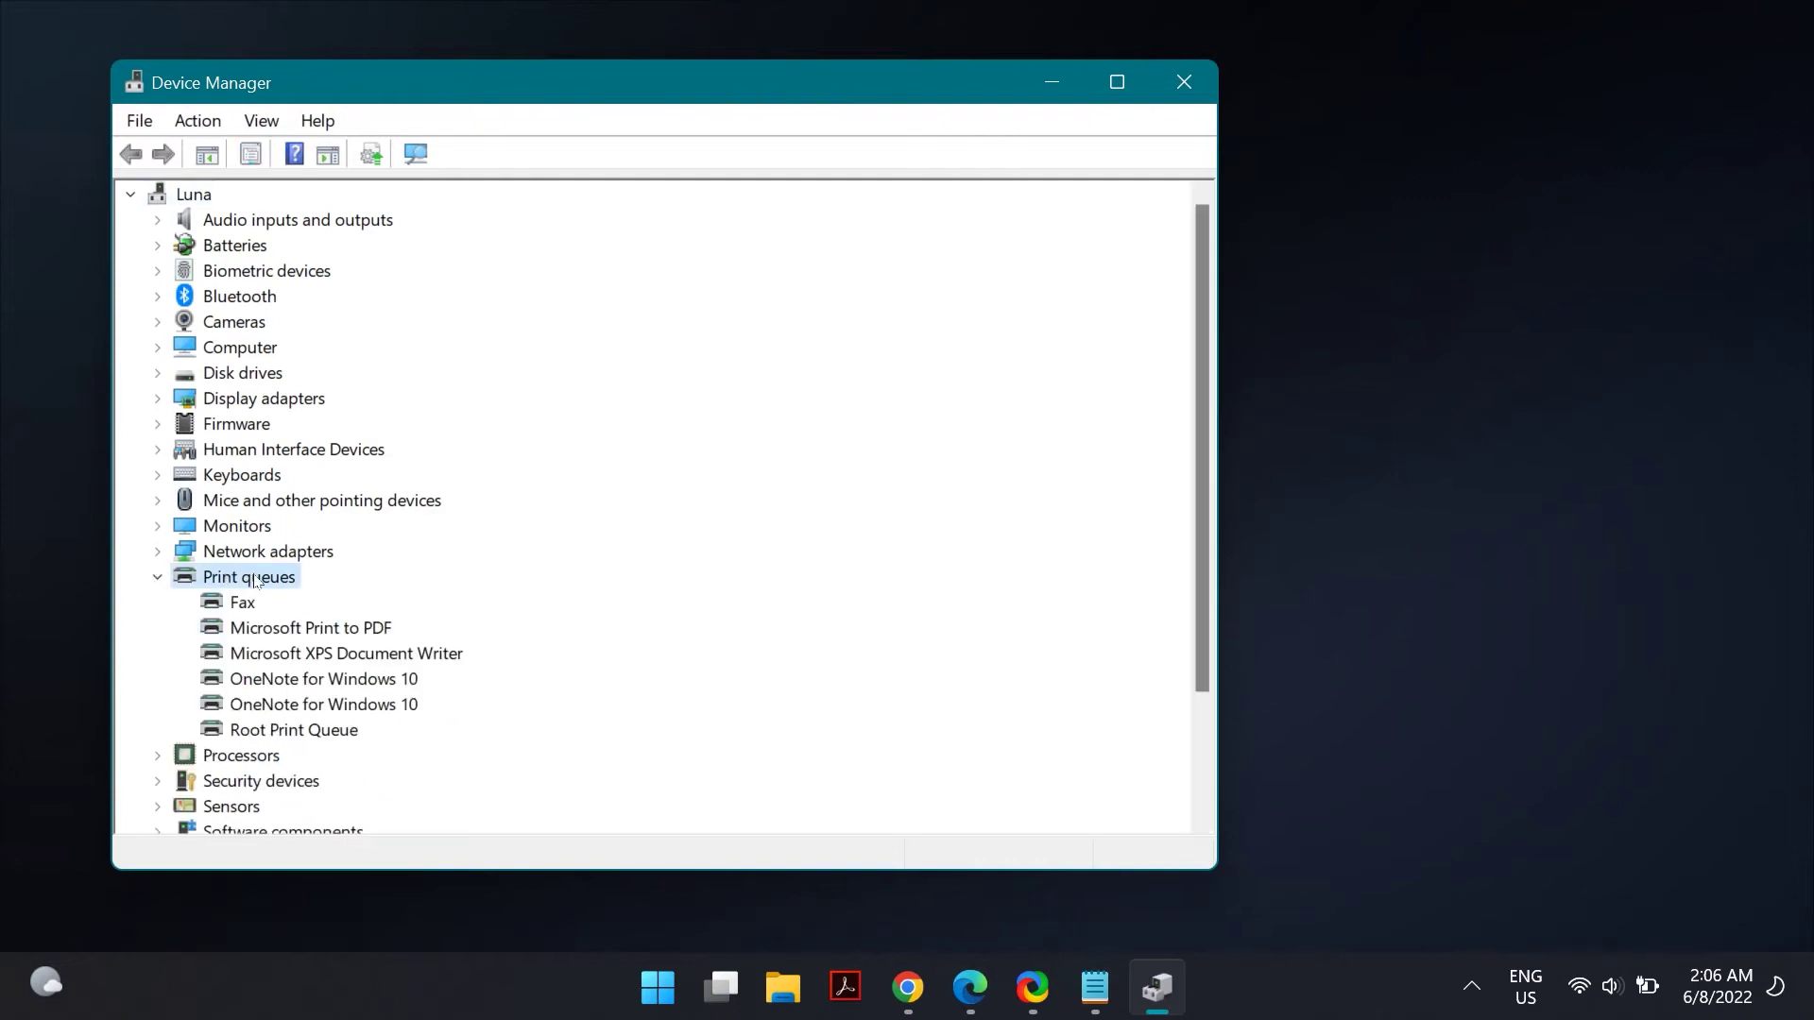
Step: Disable the Microsoft Print to PDF device, confirm with Yes, then enable it again
{"action": "left_click", "coordinate": [325, 631]}
{"action": "right_click", "coordinate": [325, 632]}
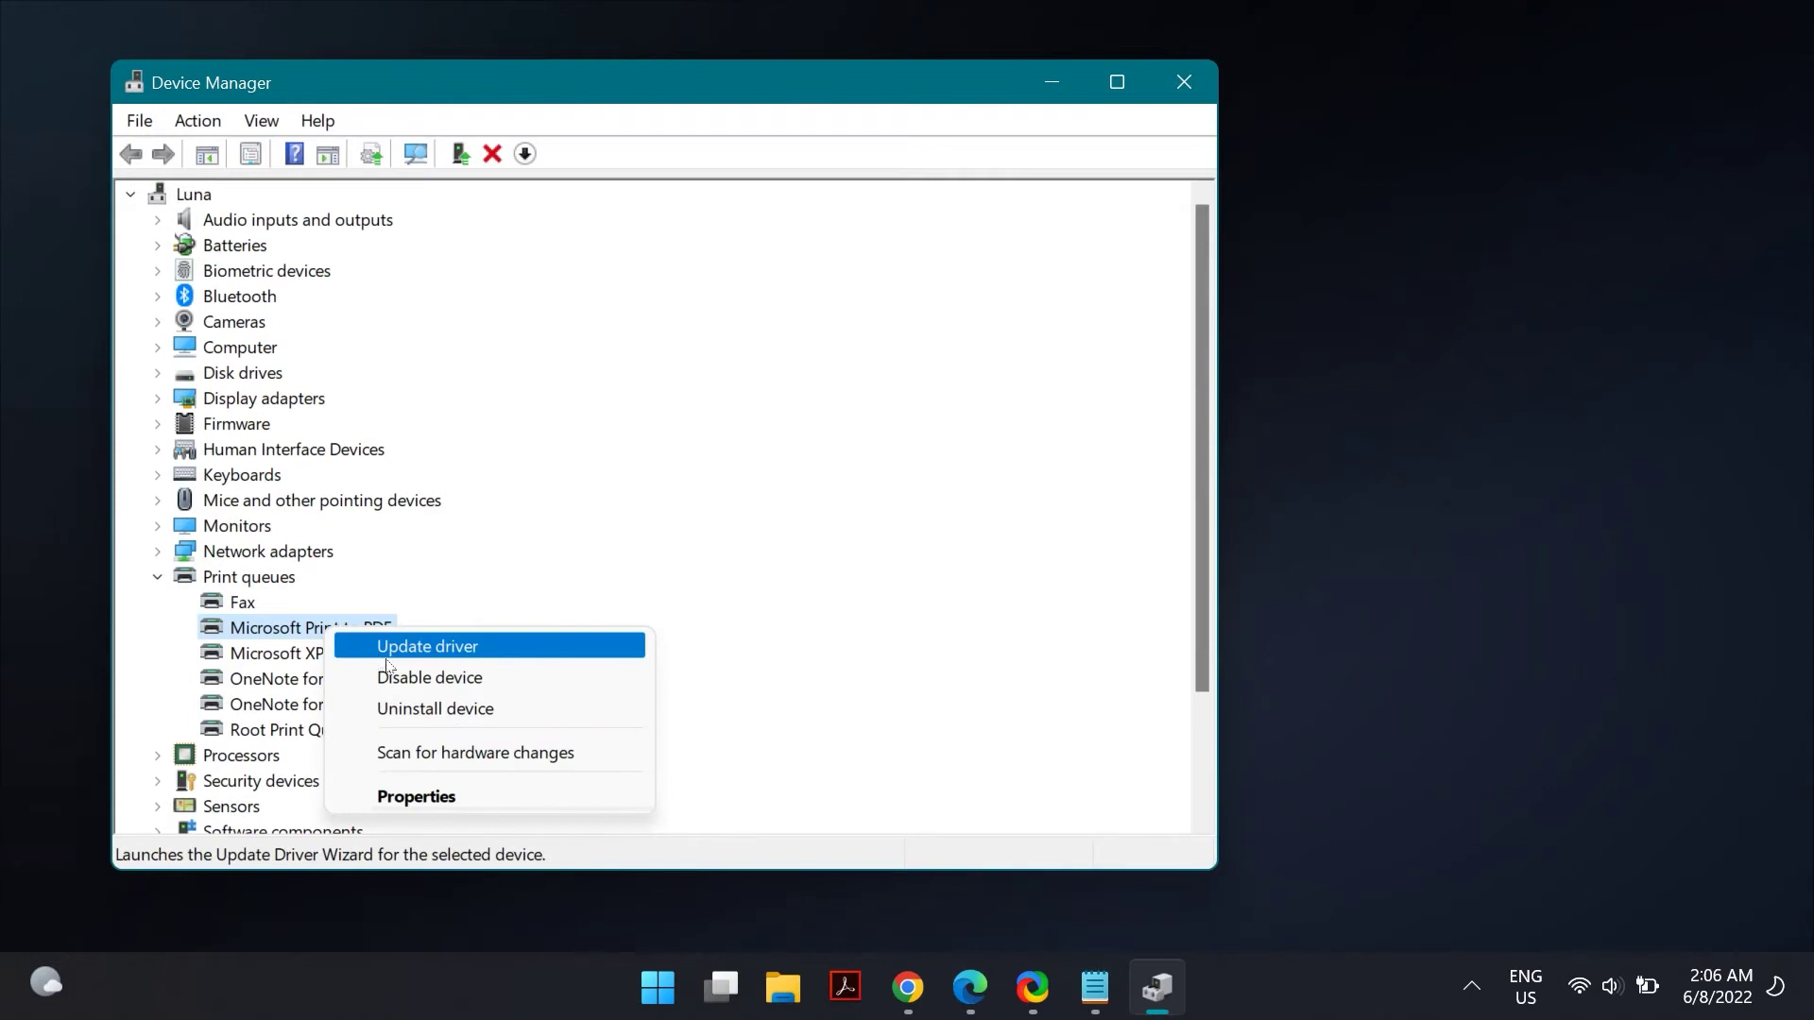
{"action": "left_click", "coordinate": [468, 681]}
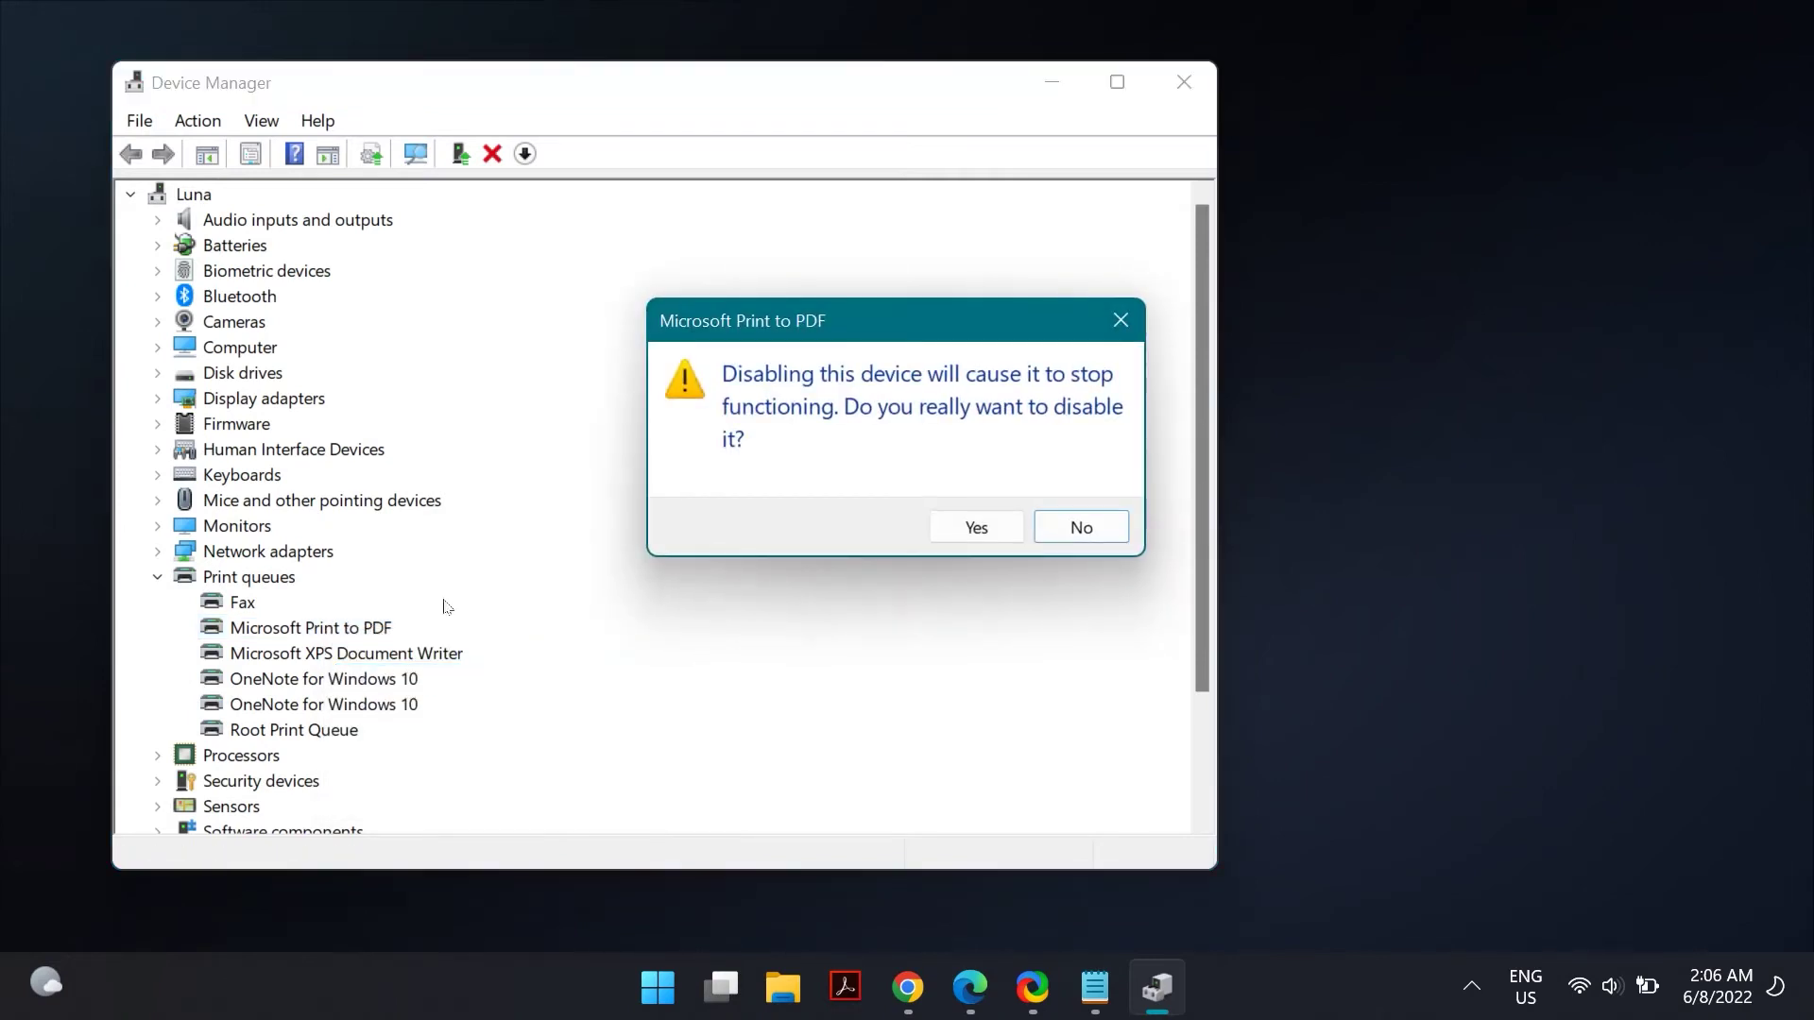
{"action": "left_click", "coordinate": [958, 541]}
{"action": "right_click", "coordinate": [380, 627]}
{"action": "left_click", "coordinate": [442, 679]}
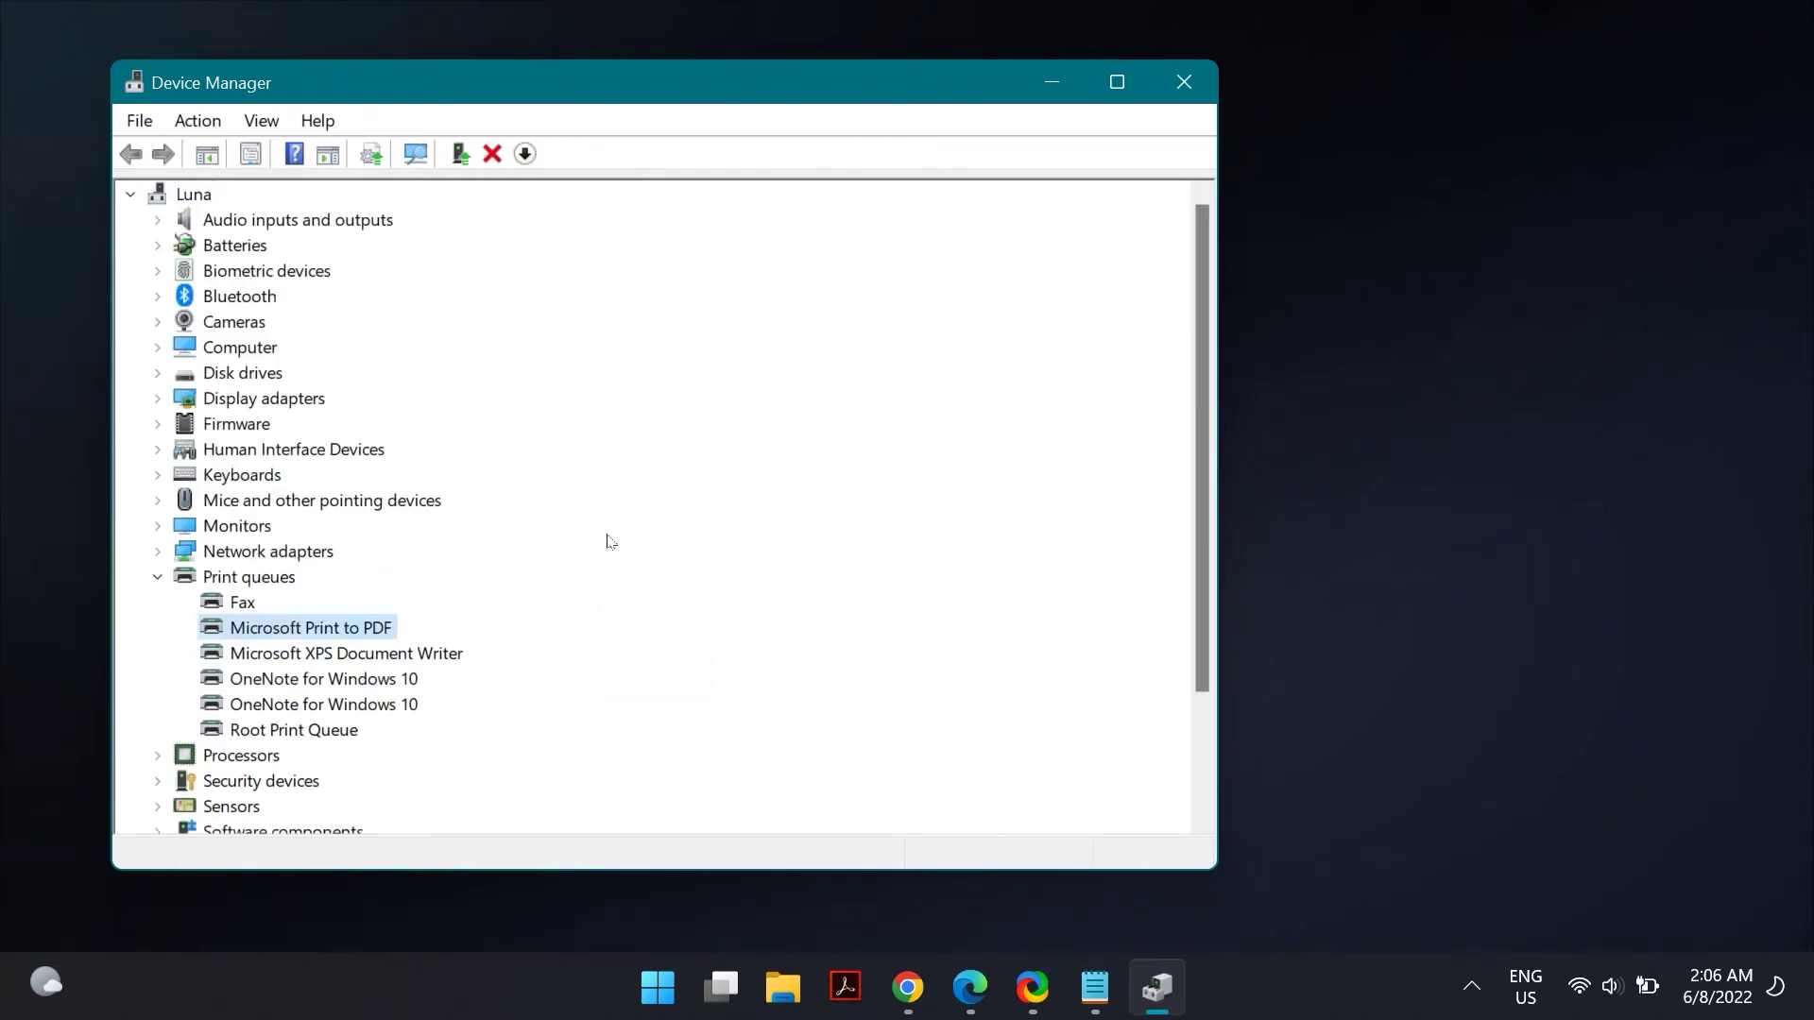
Step: Have Windows search automatically for a Microsoft Print to PDF driver update, then close the result
{"action": "right_click", "coordinate": [368, 627]}
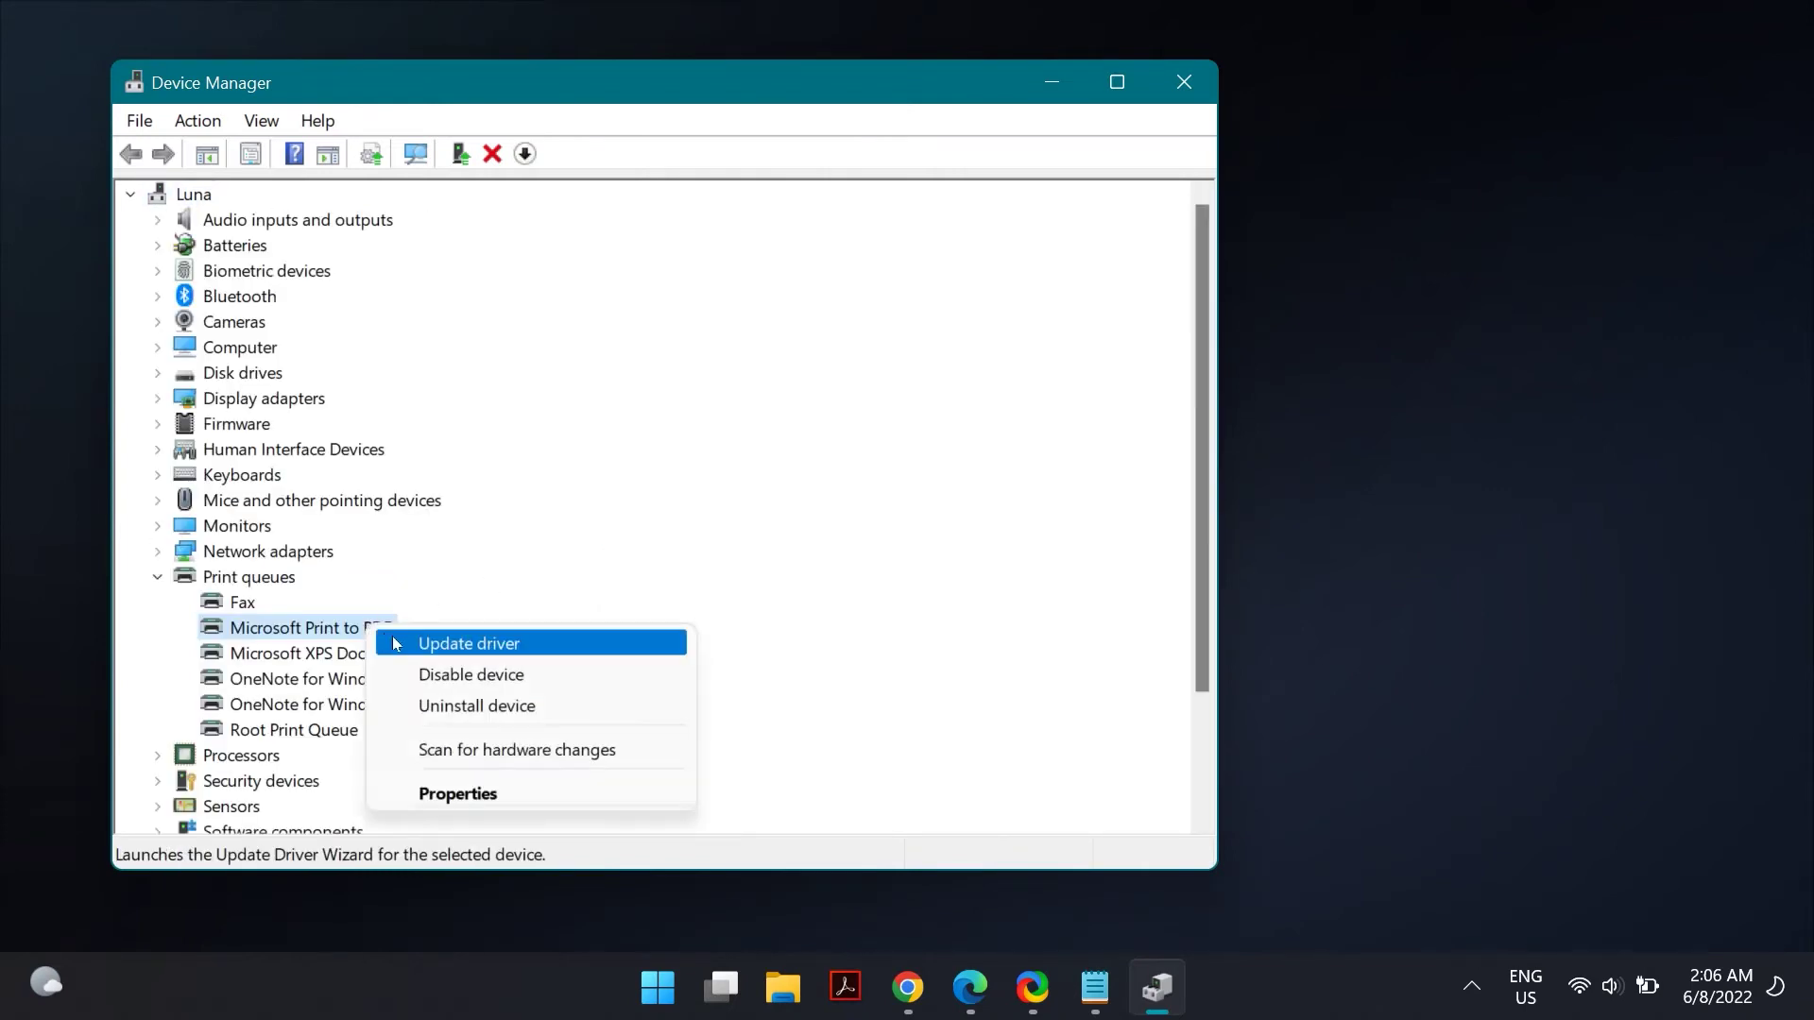
{"action": "left_click", "coordinate": [588, 646]}
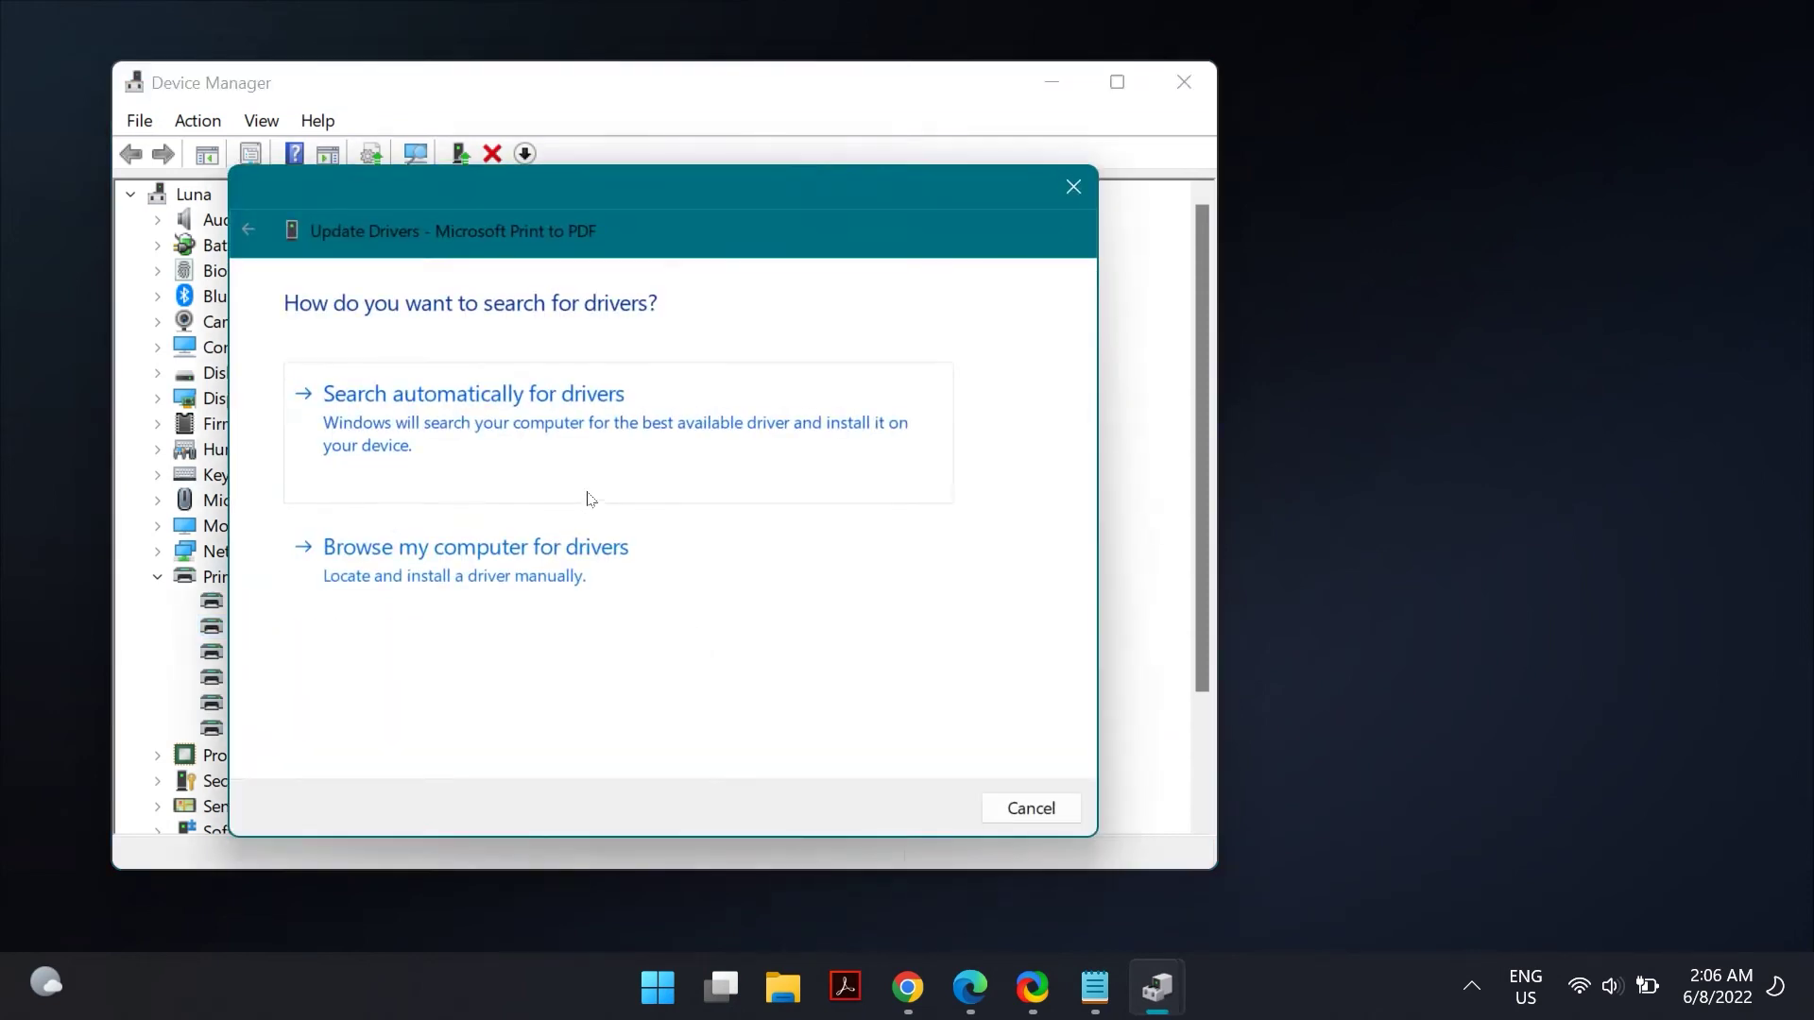
{"action": "left_click", "coordinate": [572, 436]}
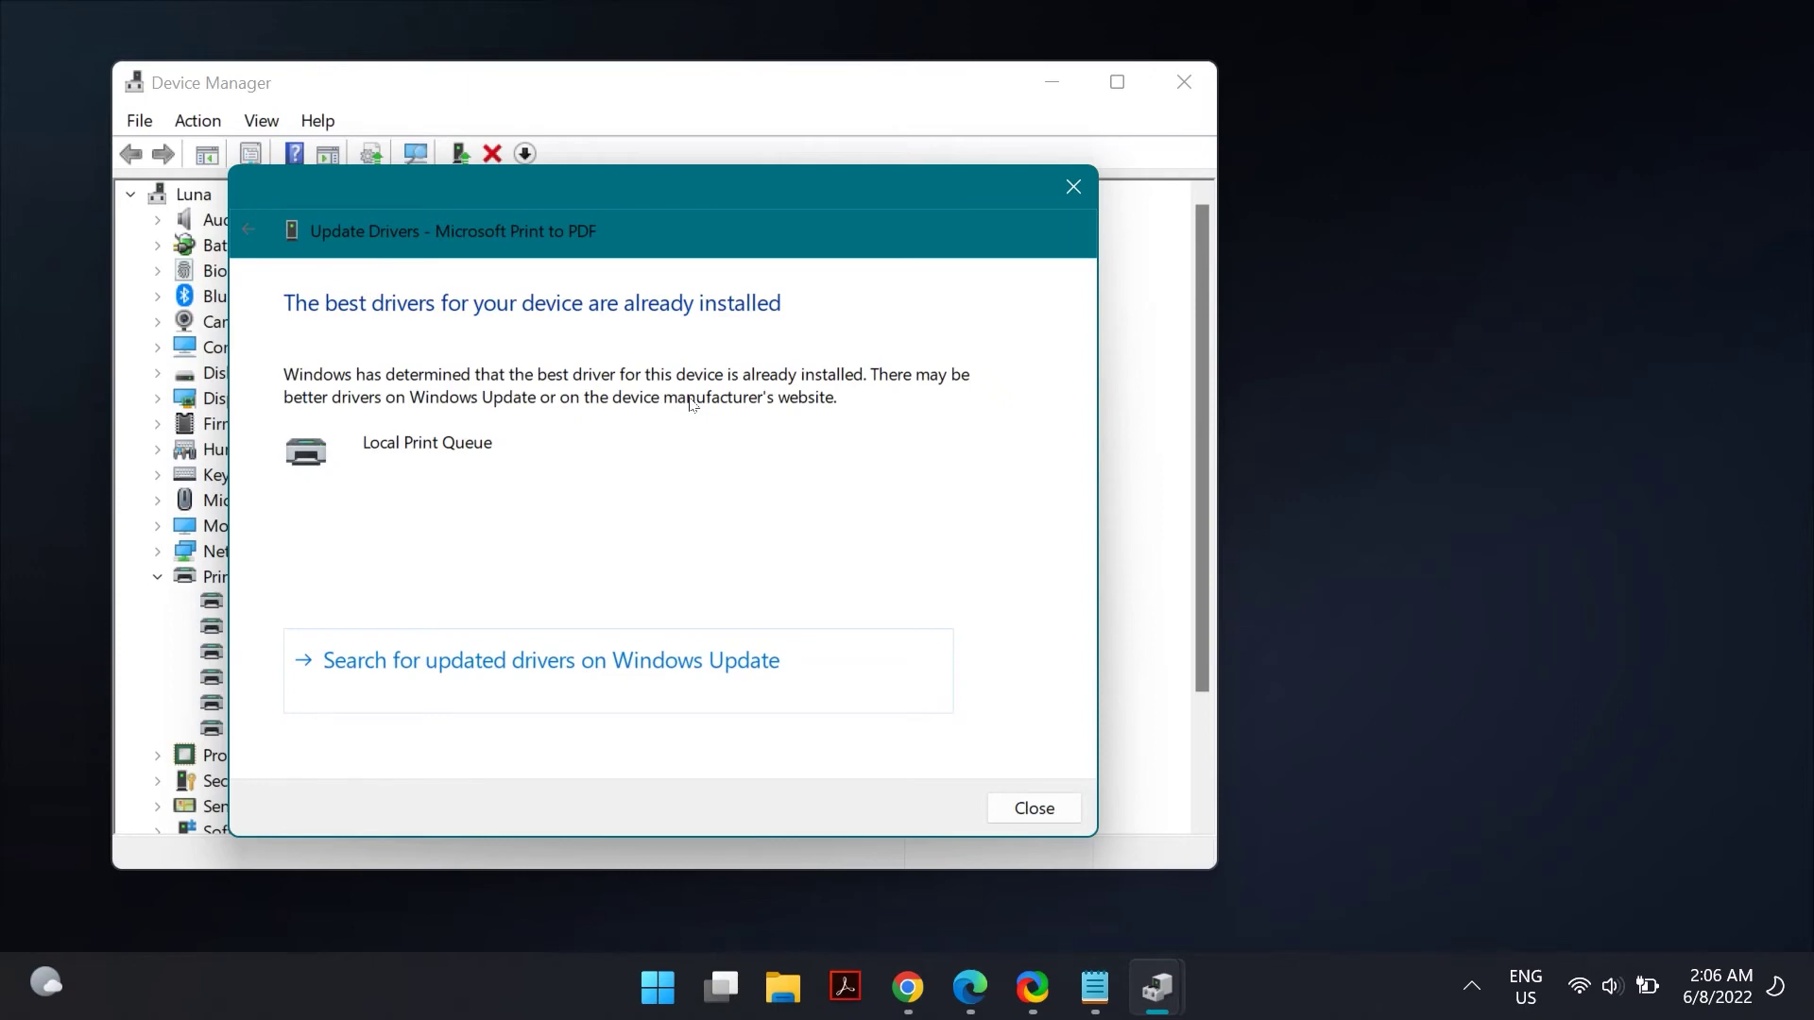
{"action": "left_click", "coordinate": [1074, 189]}
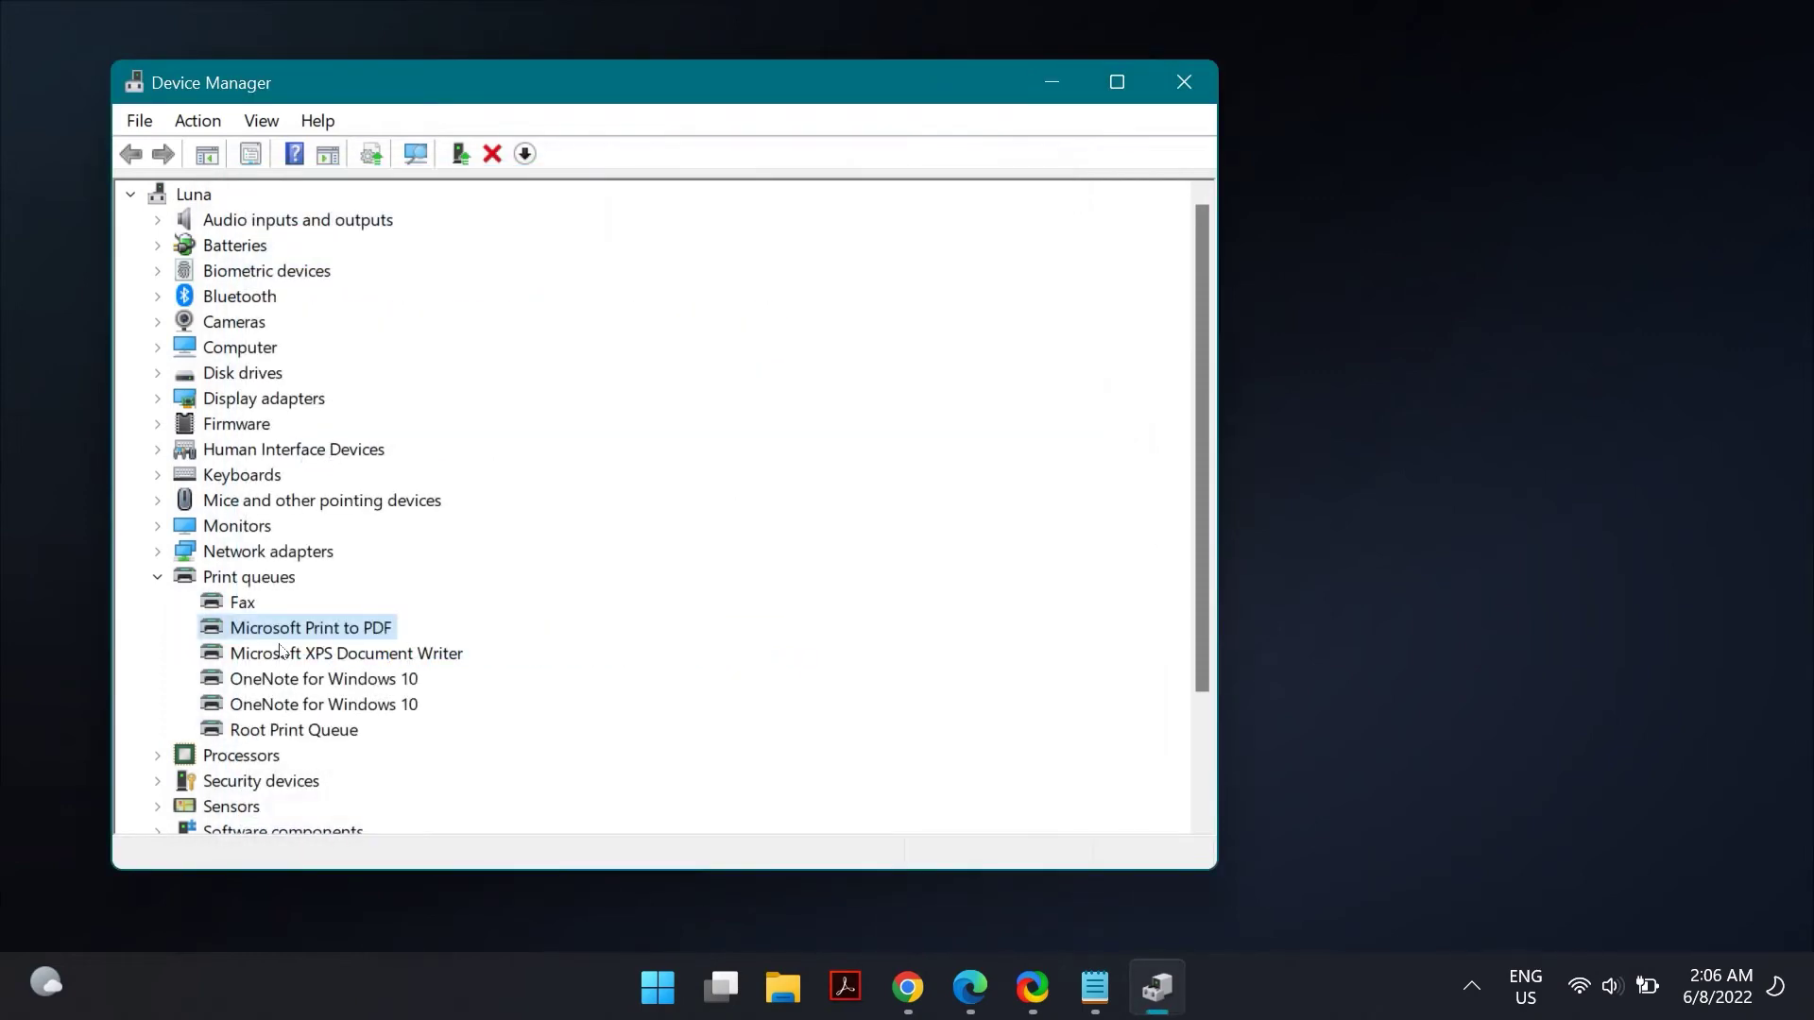
{"action": "right_click", "coordinate": [288, 634]}
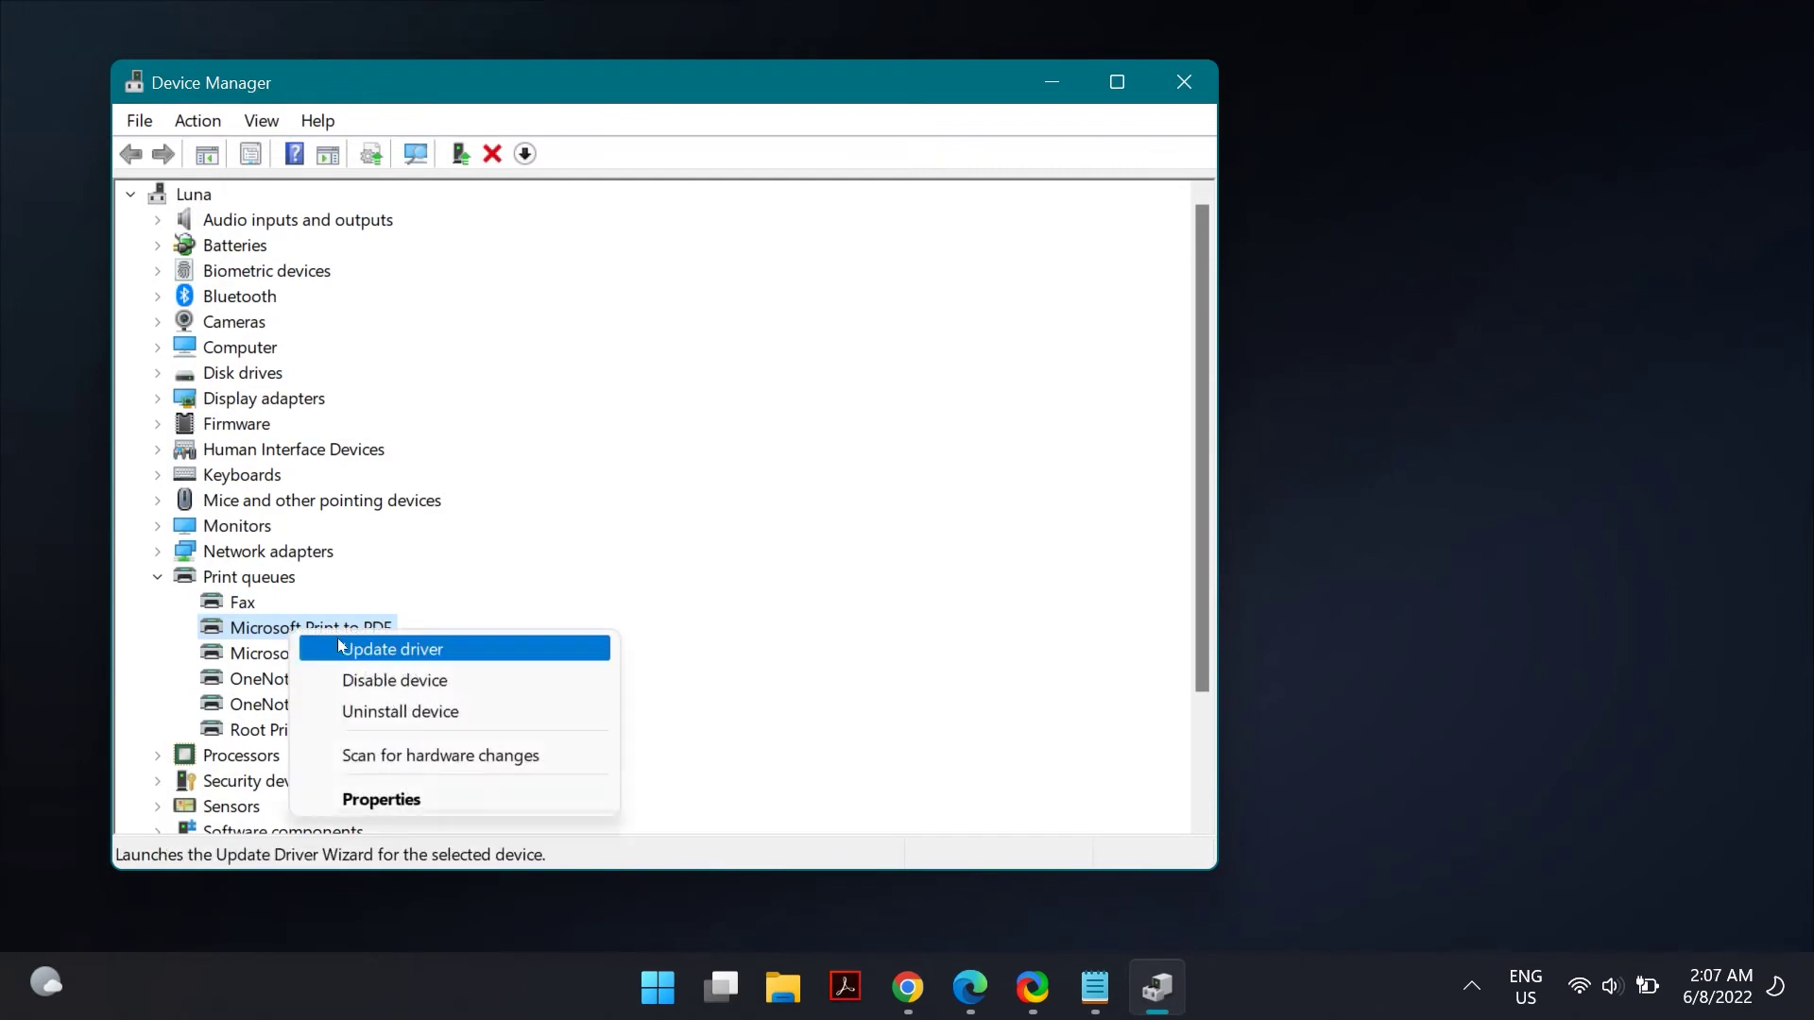
{"action": "left_click", "coordinate": [502, 661]}
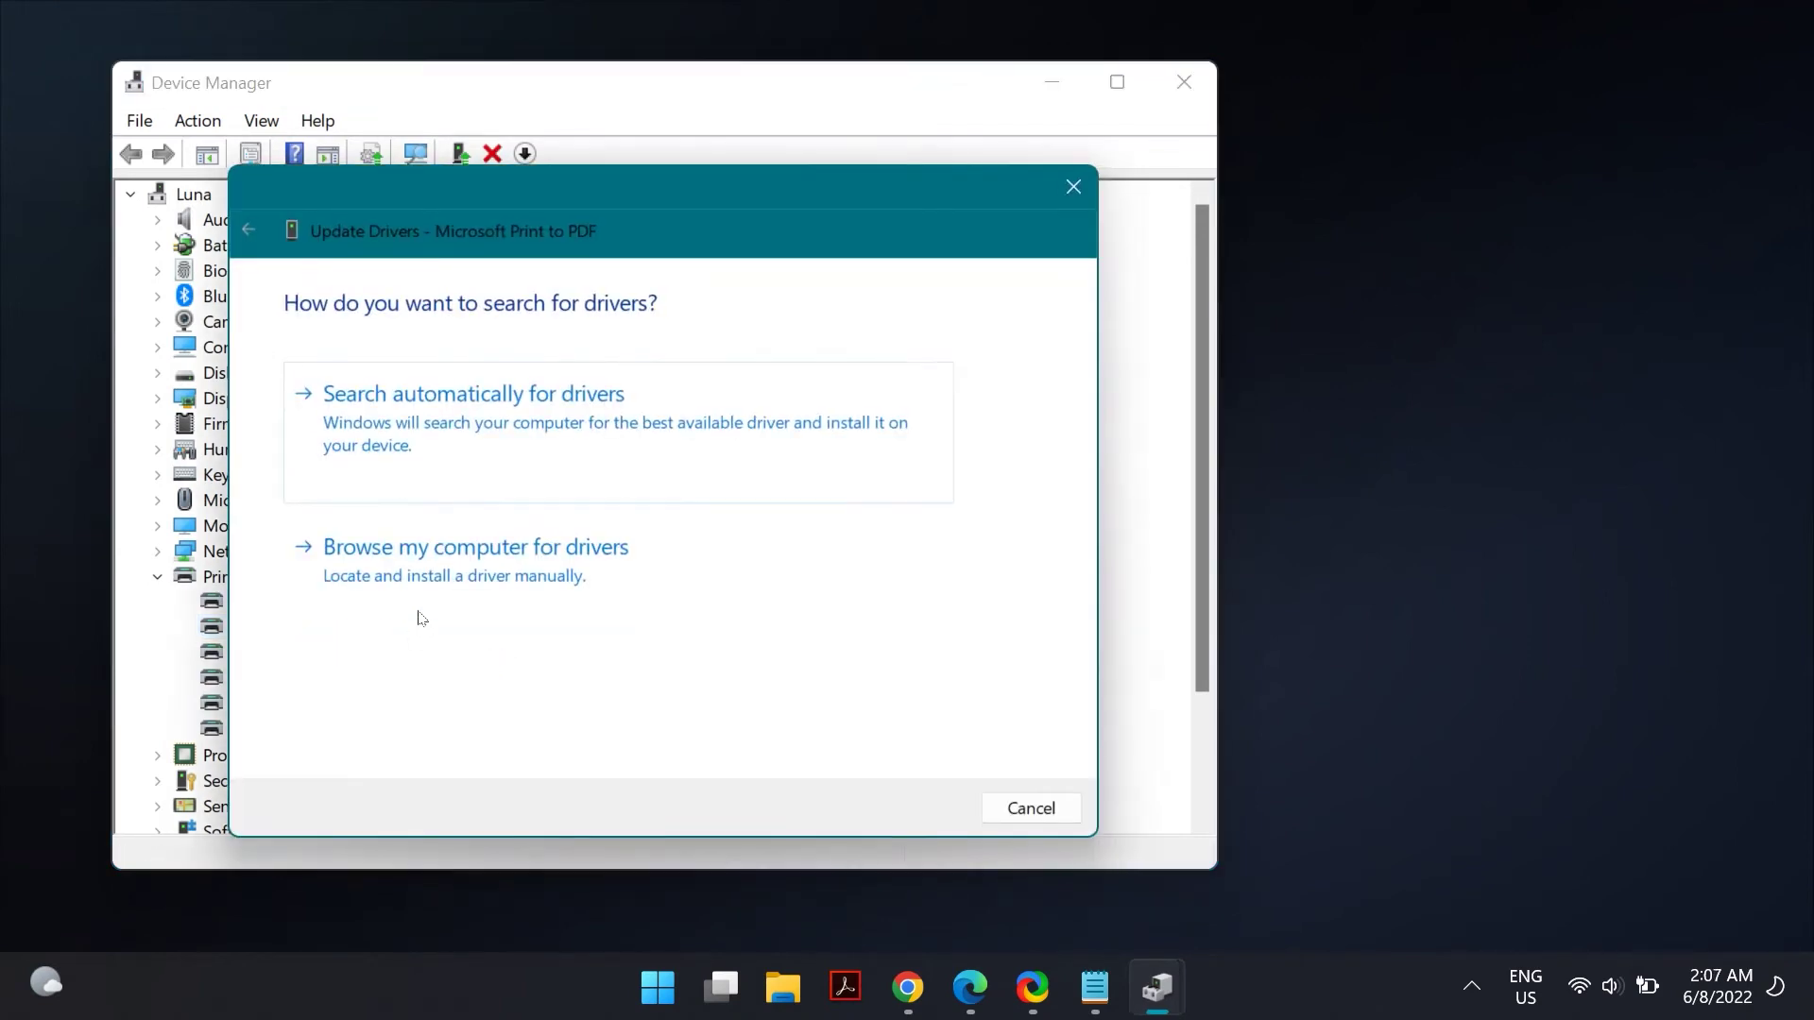
{"action": "left_click", "coordinate": [484, 588]}
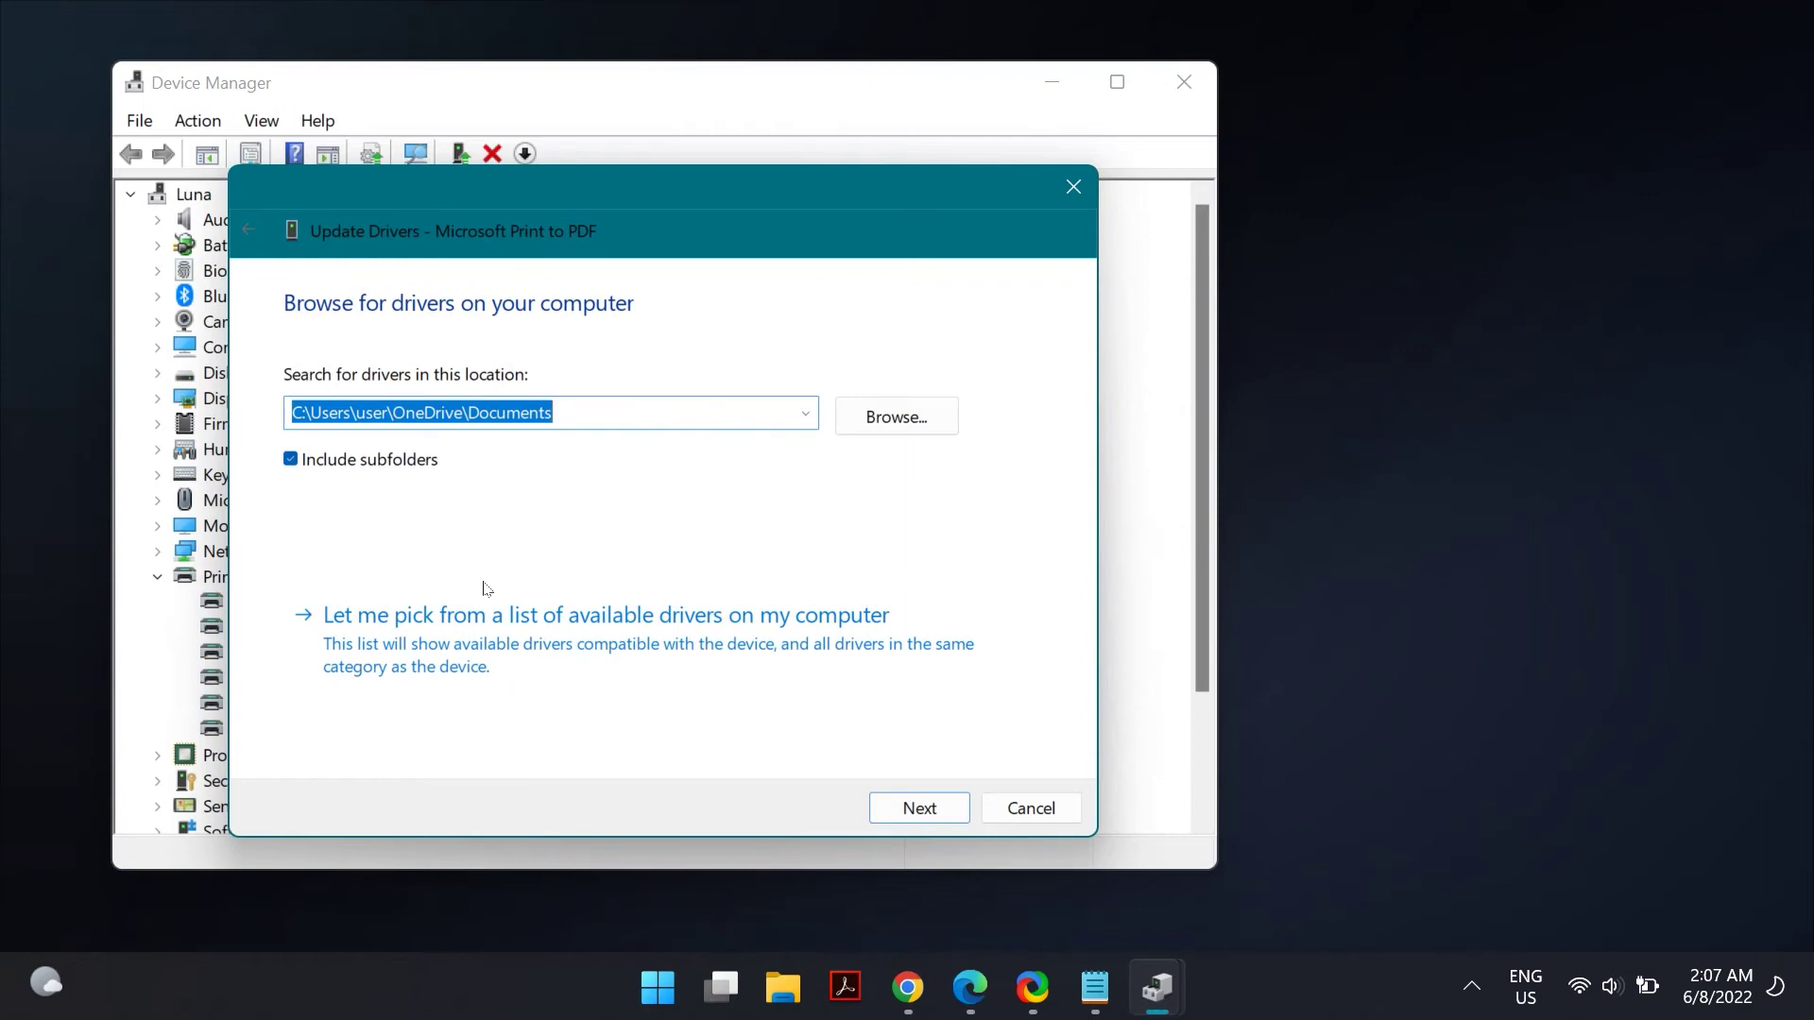
{"action": "left_click", "coordinate": [560, 670]}
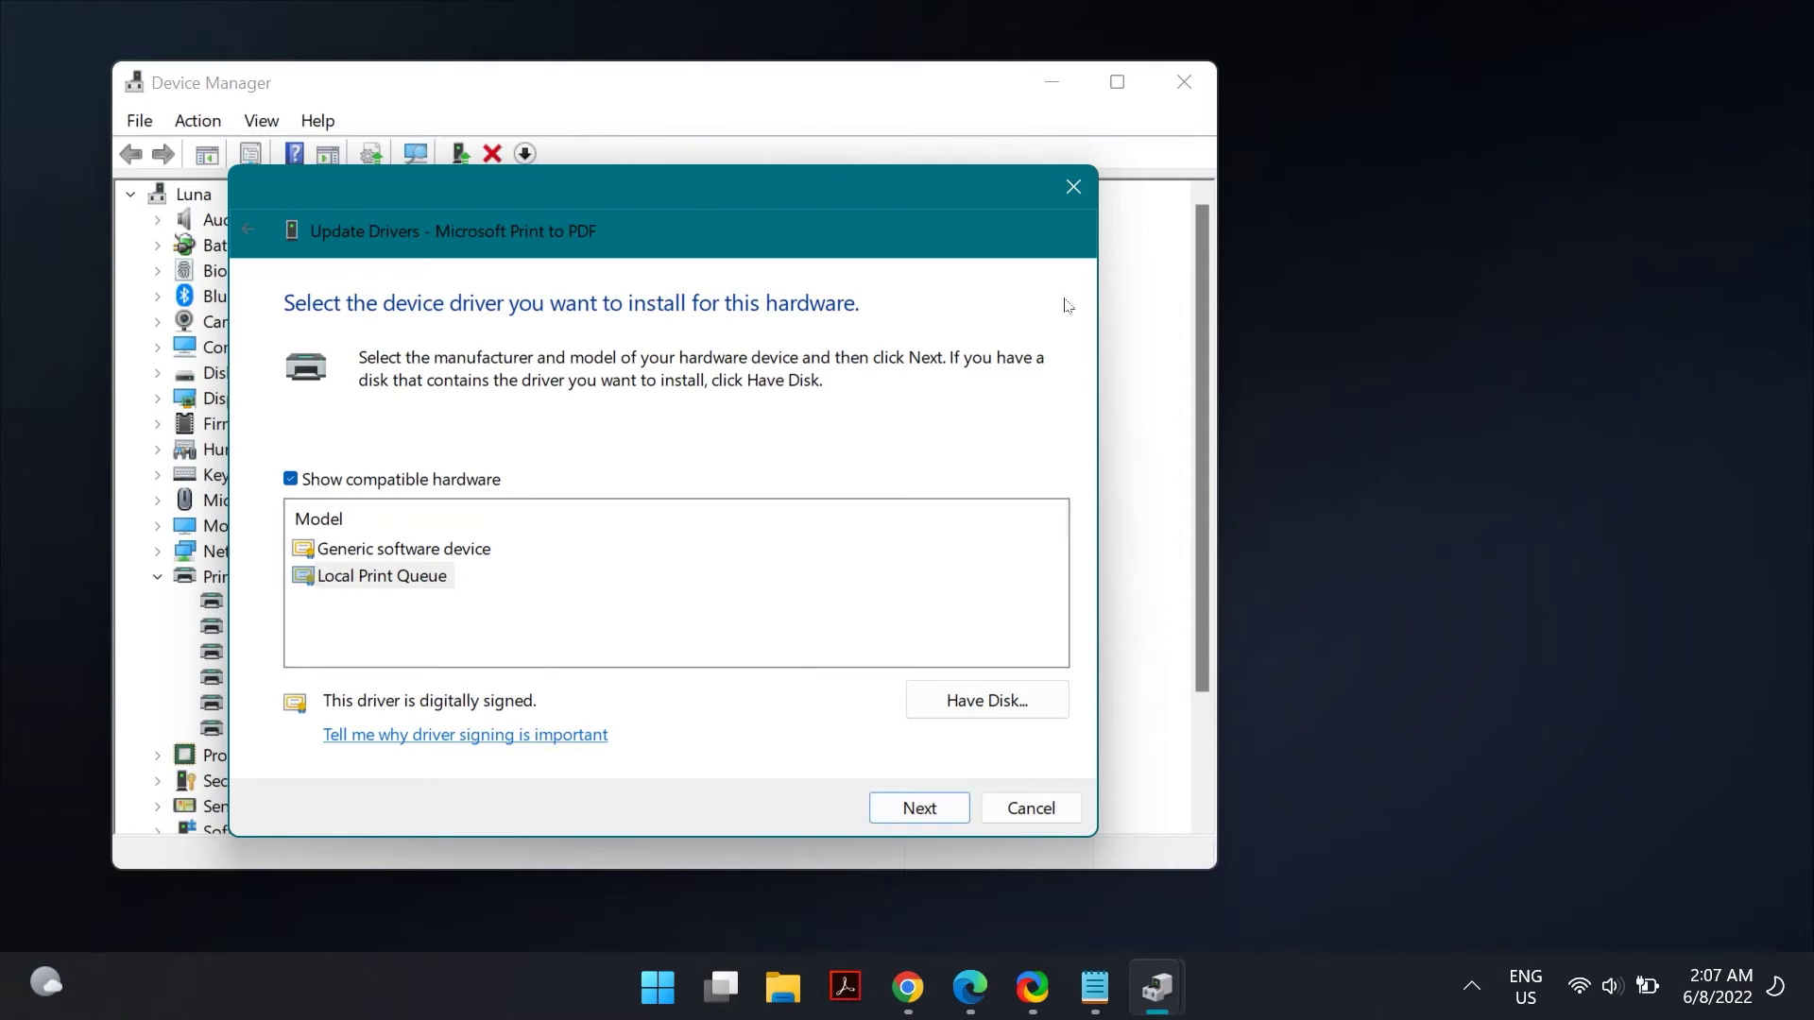
{"action": "left_click", "coordinate": [1068, 193]}
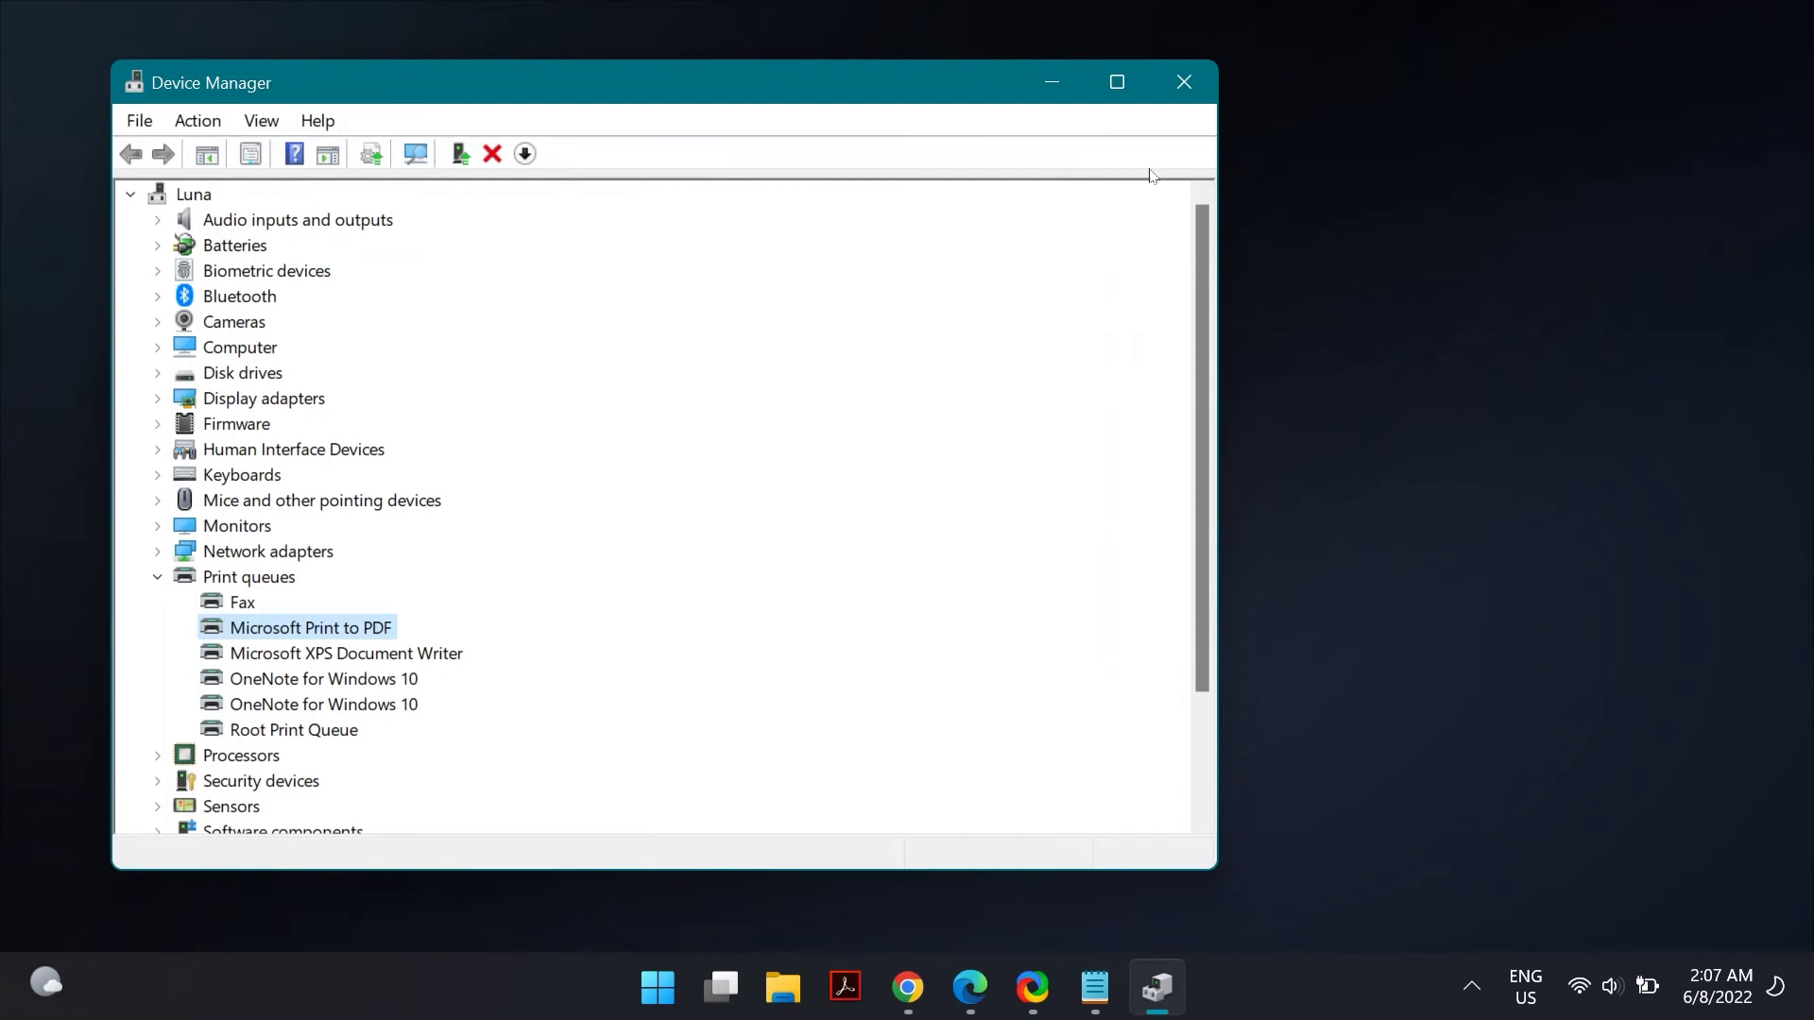
{"action": "left_click", "coordinate": [1185, 85]}
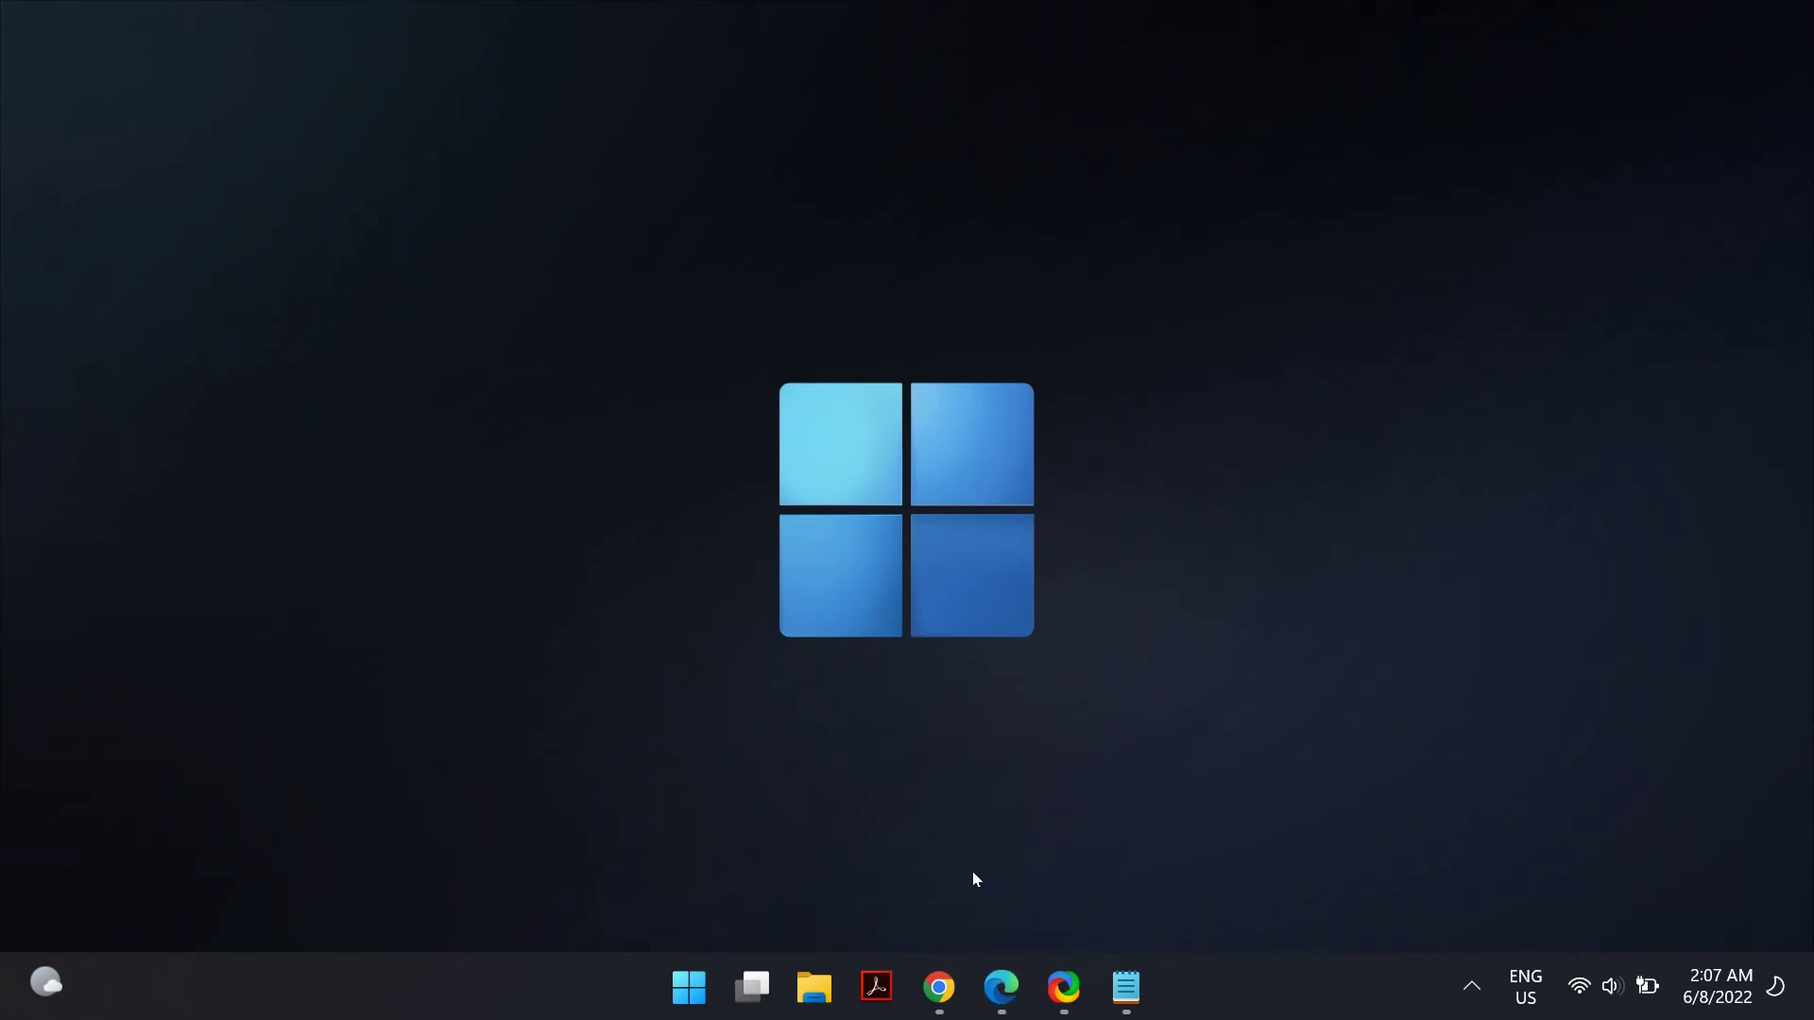
Step: Open Control Panel and go to Hardware and Sound > Devices and Printers
{"action": "left_click", "coordinate": [691, 997]}
{"action": "type", "text": "contr"}
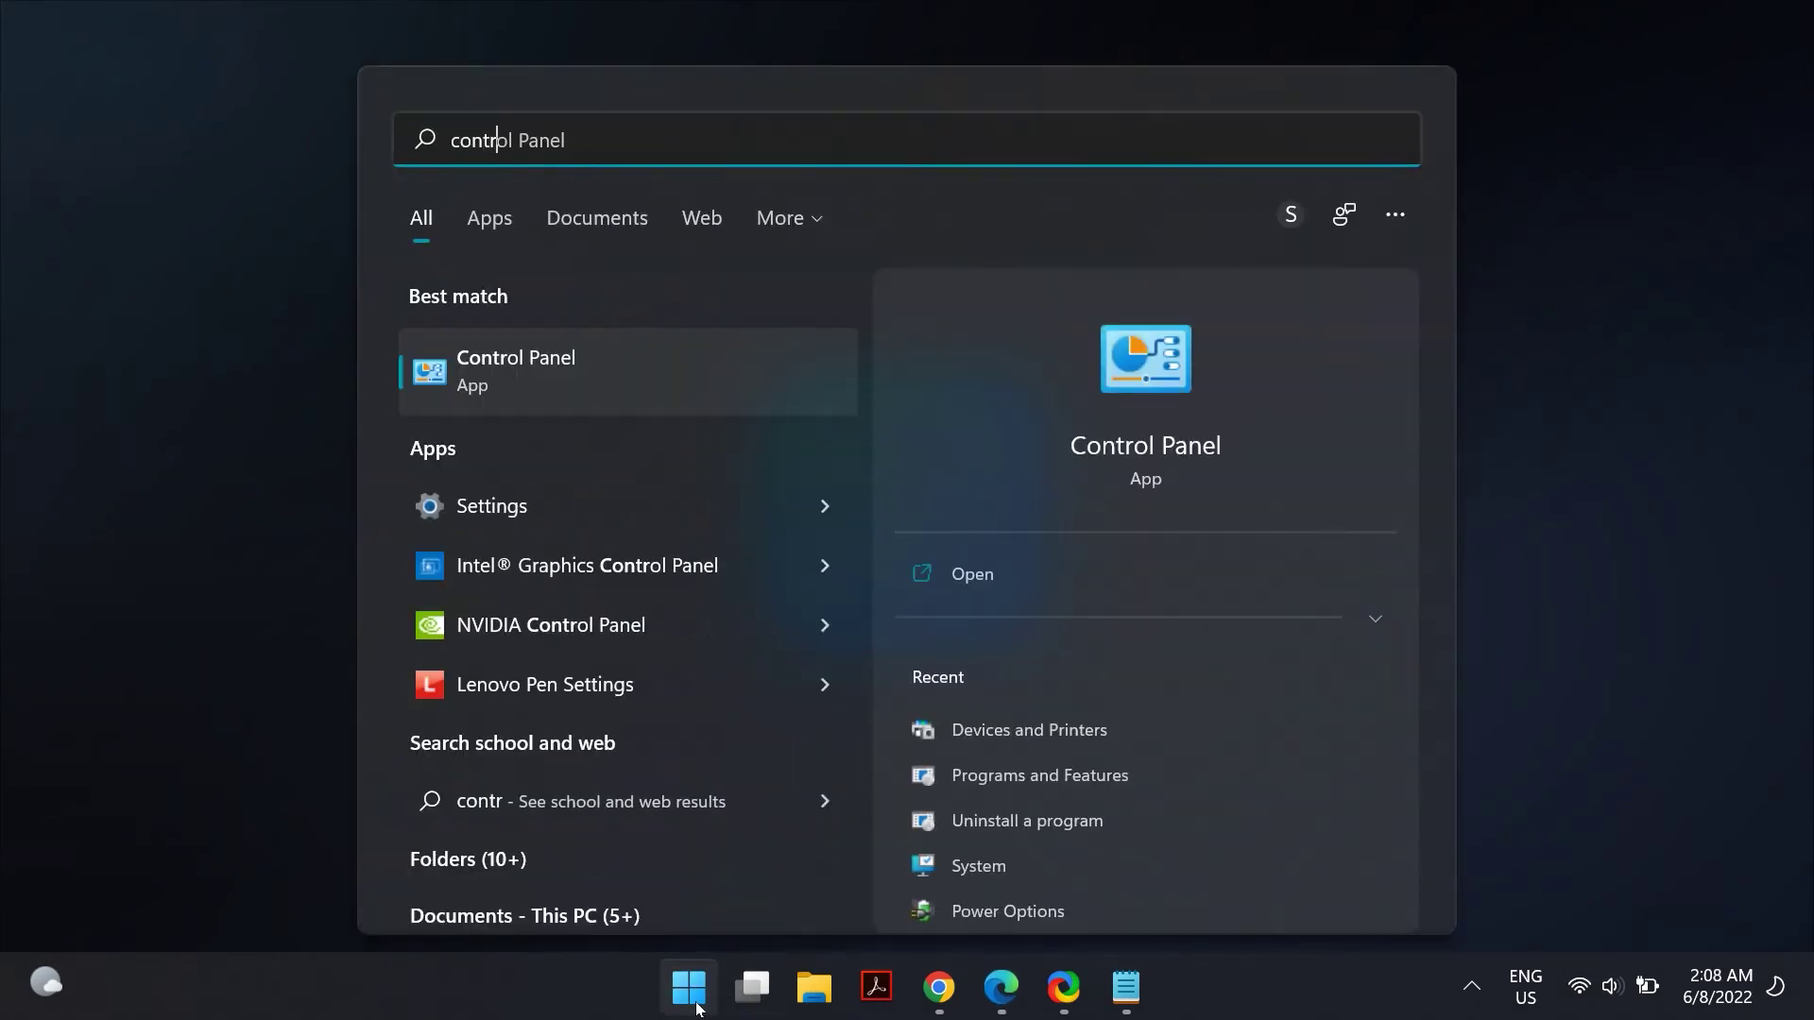
{"action": "key", "text": "Return"}
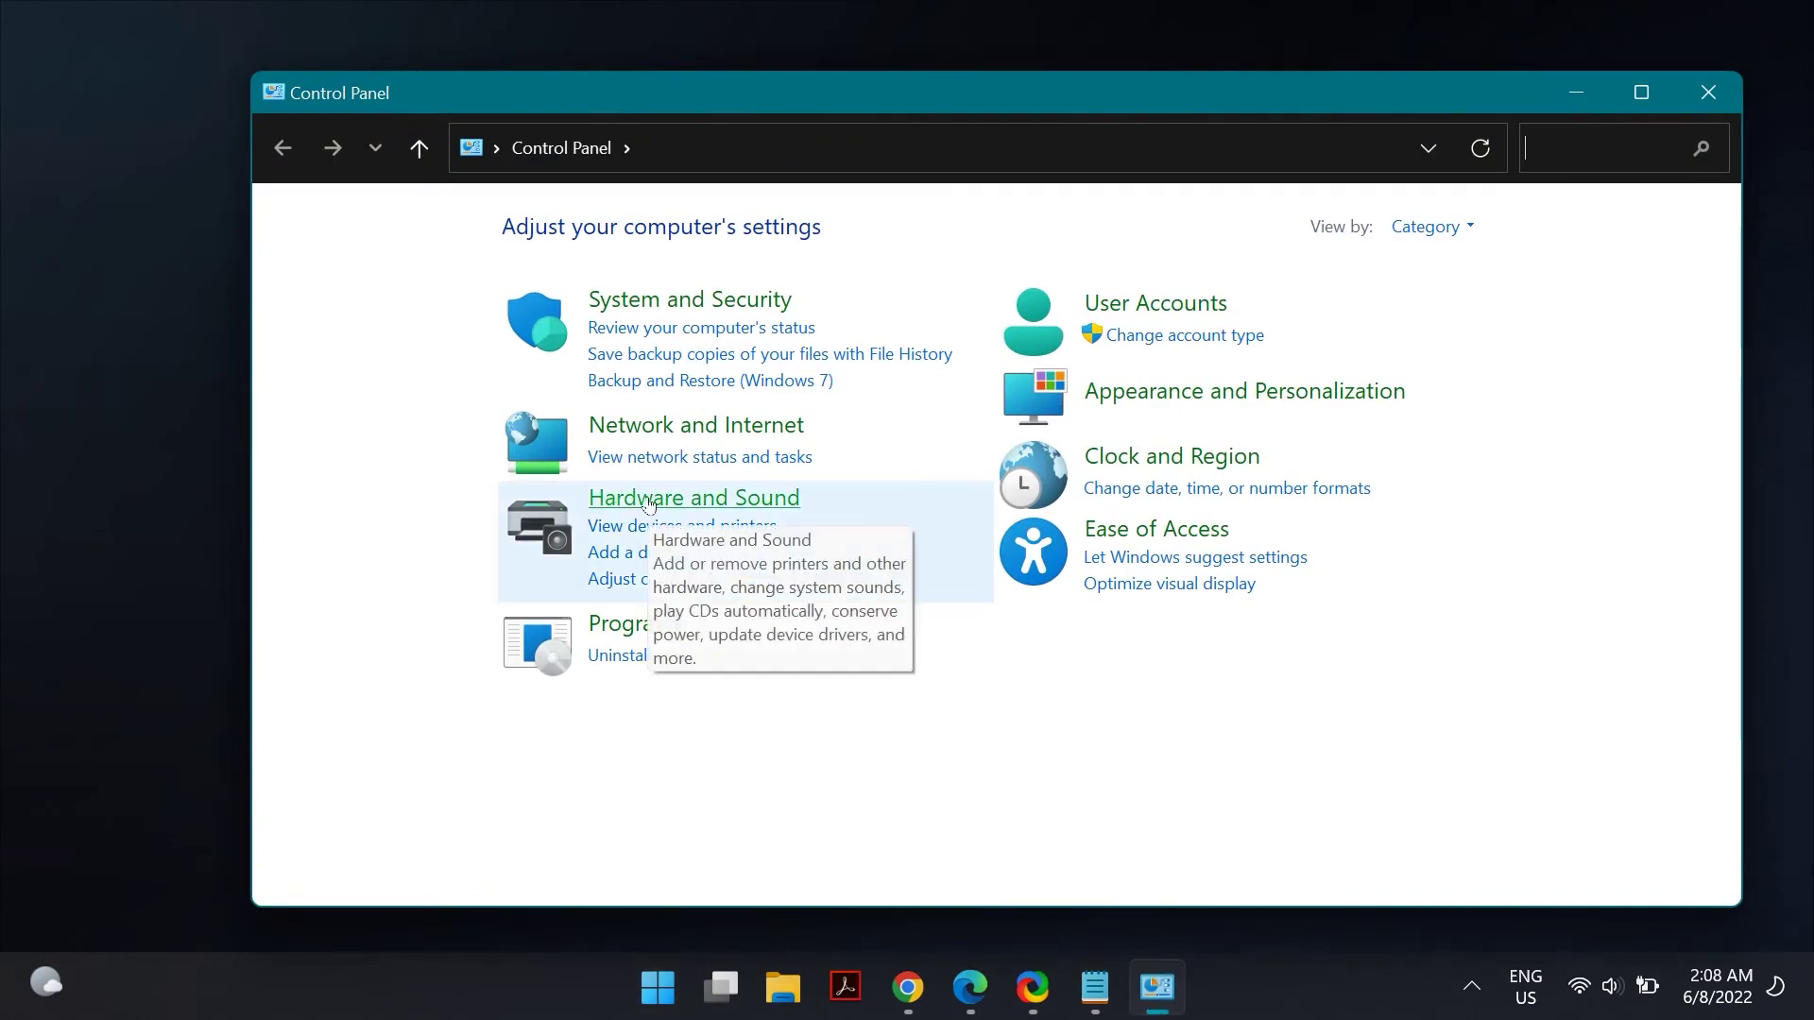
{"action": "left_click", "coordinate": [649, 500]}
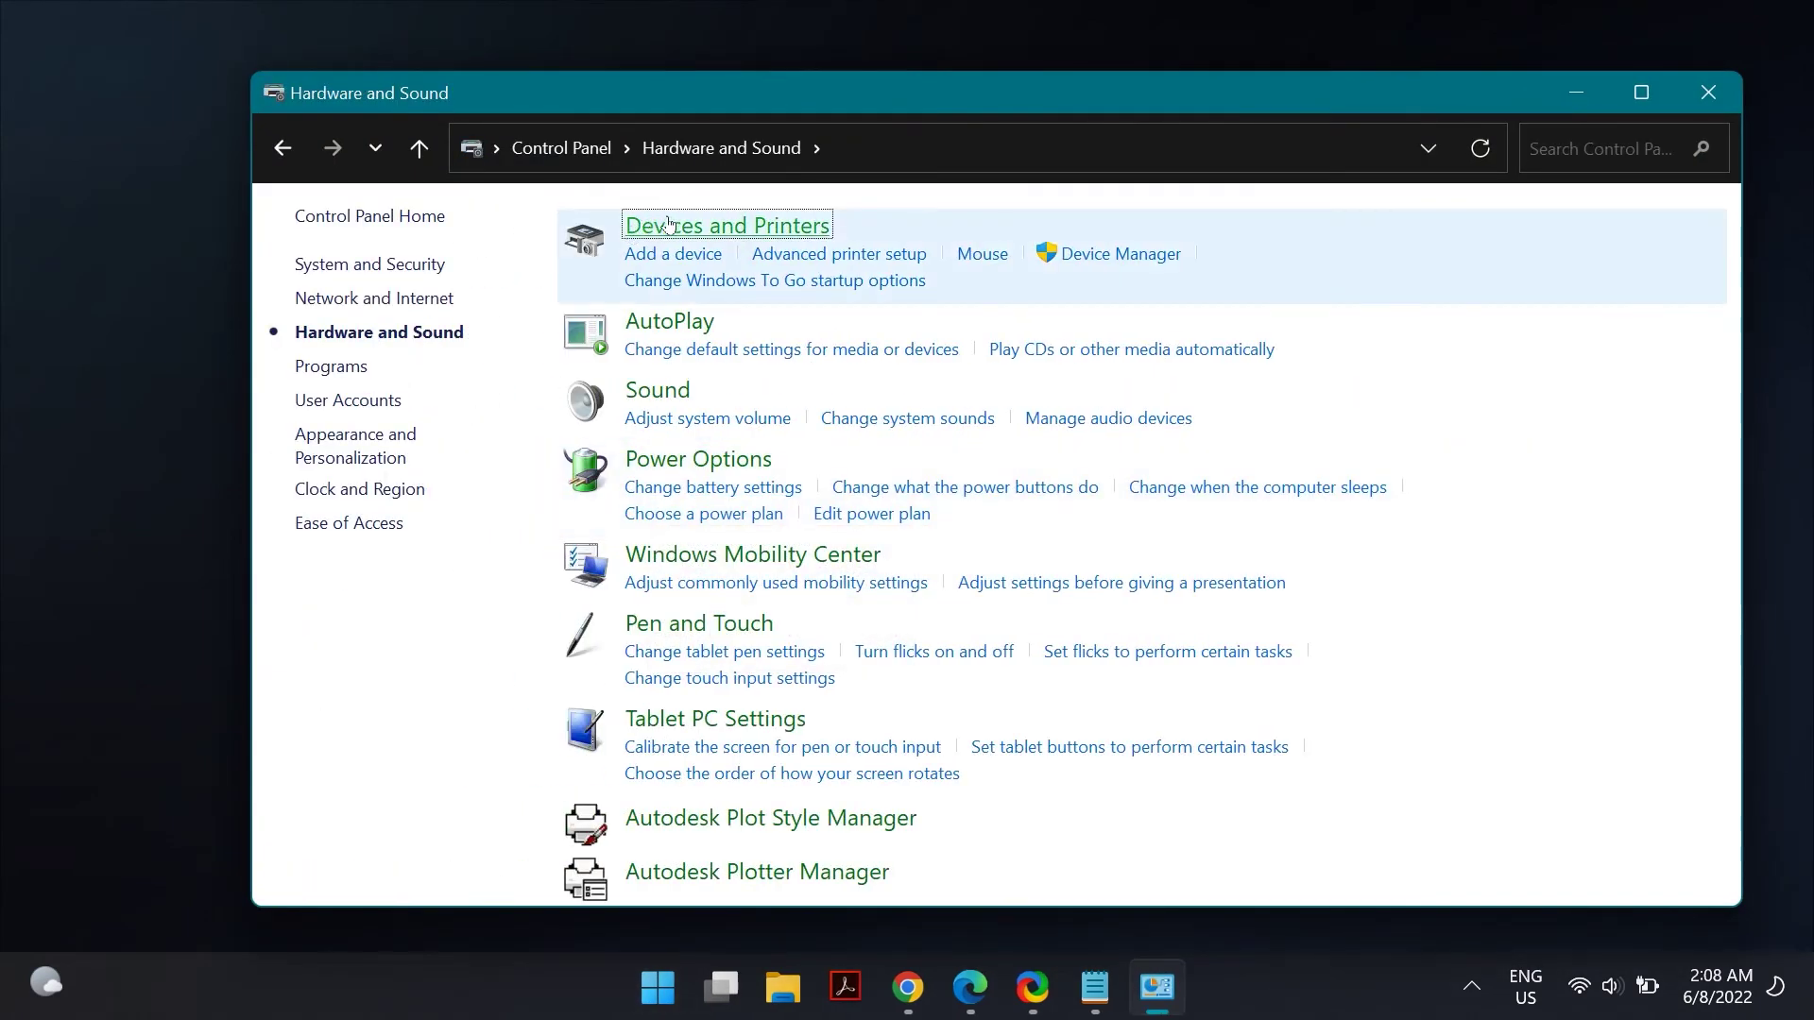
{"action": "left_click", "coordinate": [672, 225]}
Step: Remove the Microsoft Print to PDF printer and confirm with Yes
{"action": "left_click", "coordinate": [549, 635]}
{"action": "right_click", "coordinate": [549, 635]}
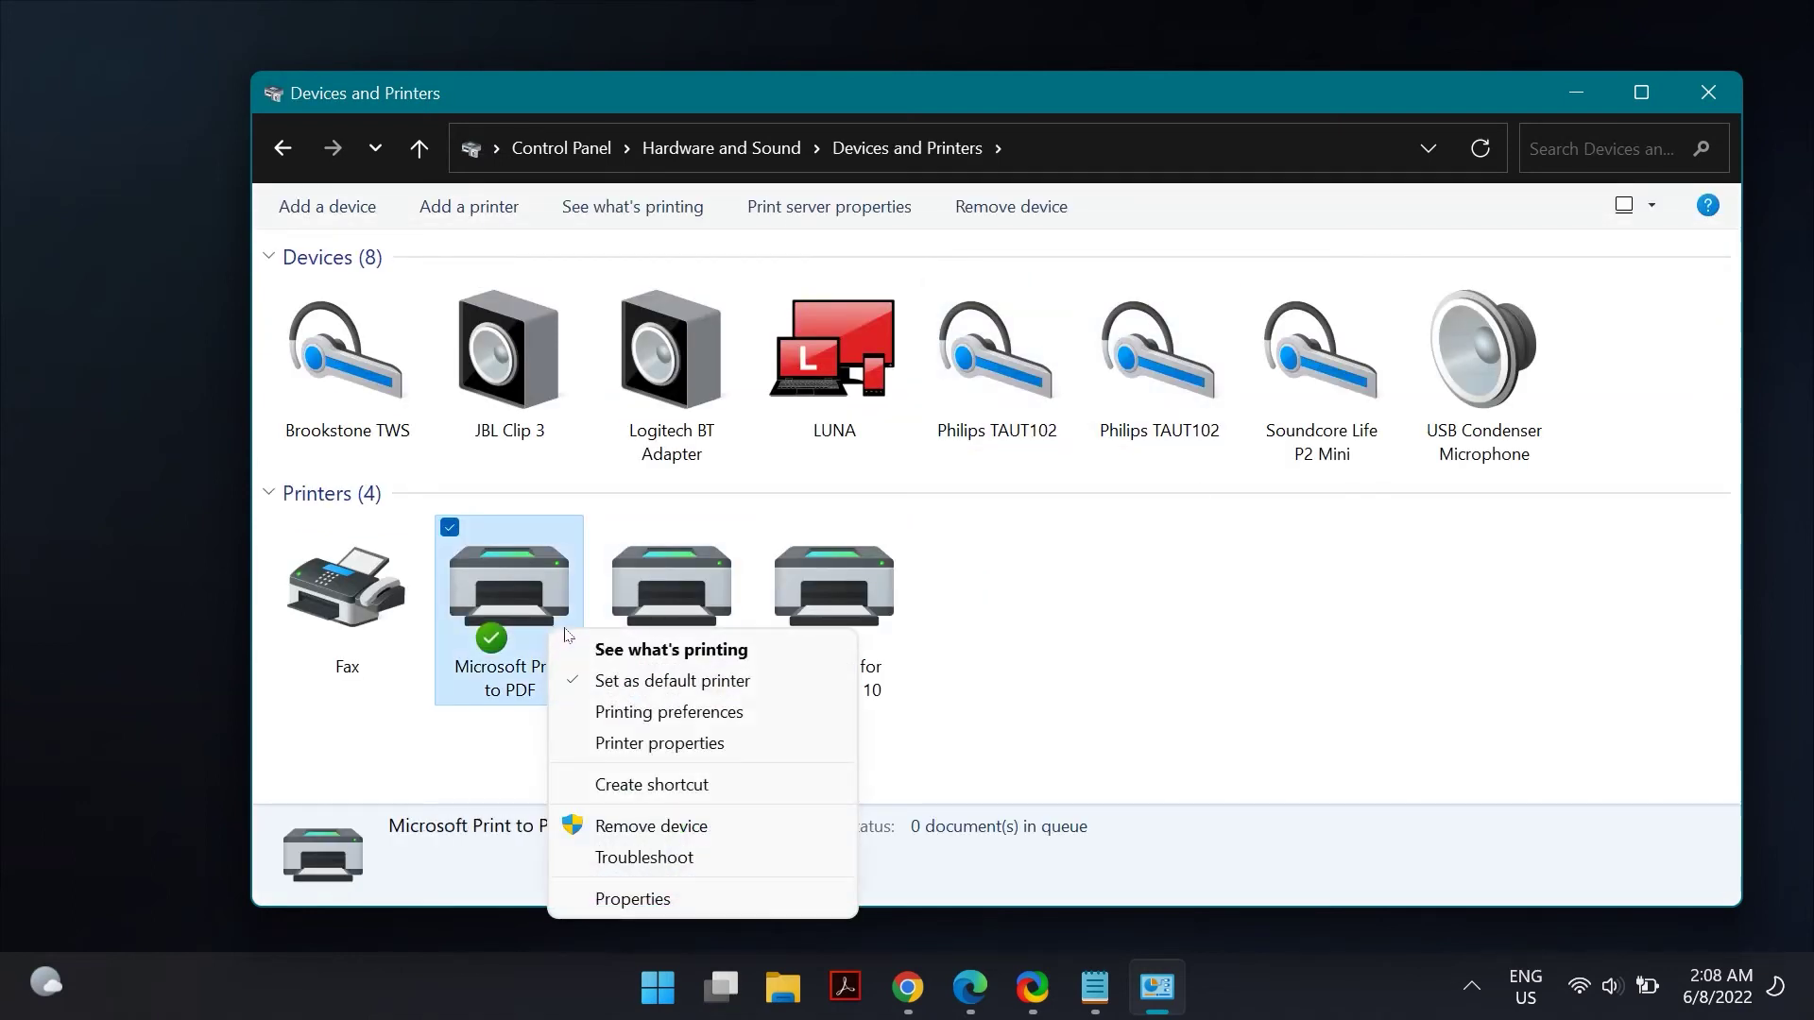
{"action": "left_click", "coordinate": [745, 836]}
{"action": "left_click", "coordinate": [1007, 480]}
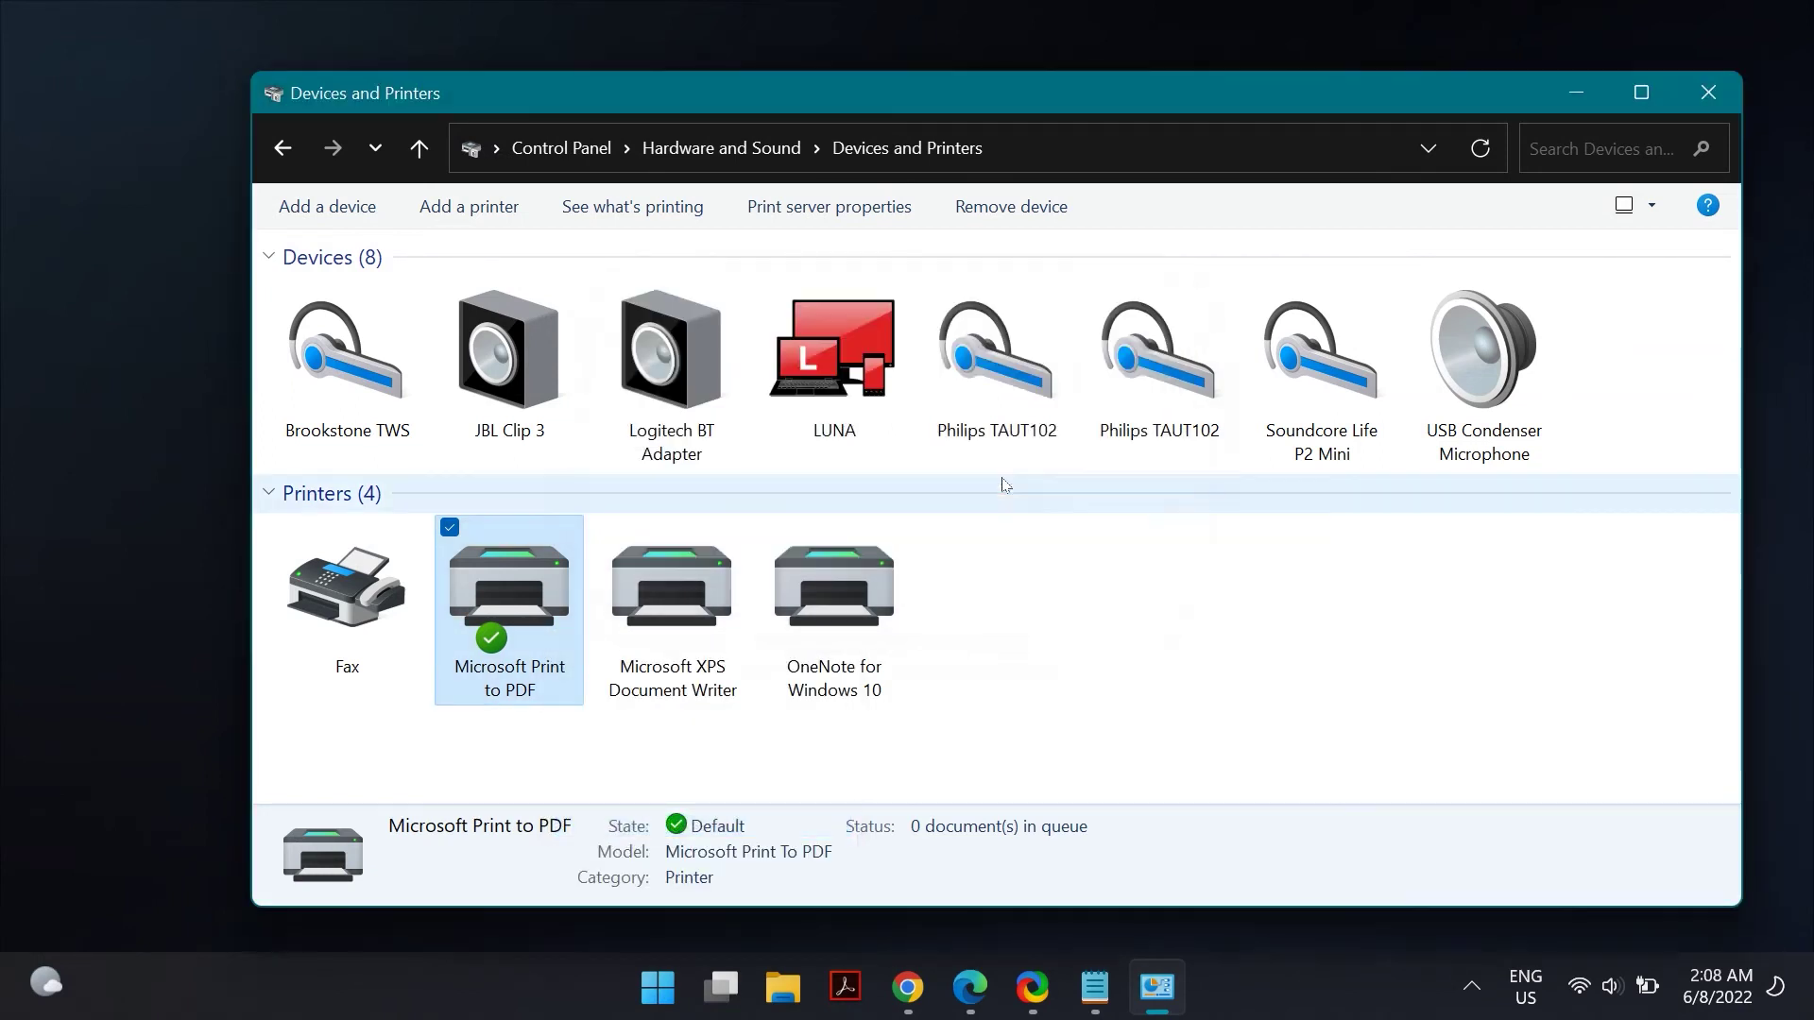
Step: Start adding a local printer with manual settings on the existing PORTPROMPT port
{"action": "left_click", "coordinate": [487, 209]}
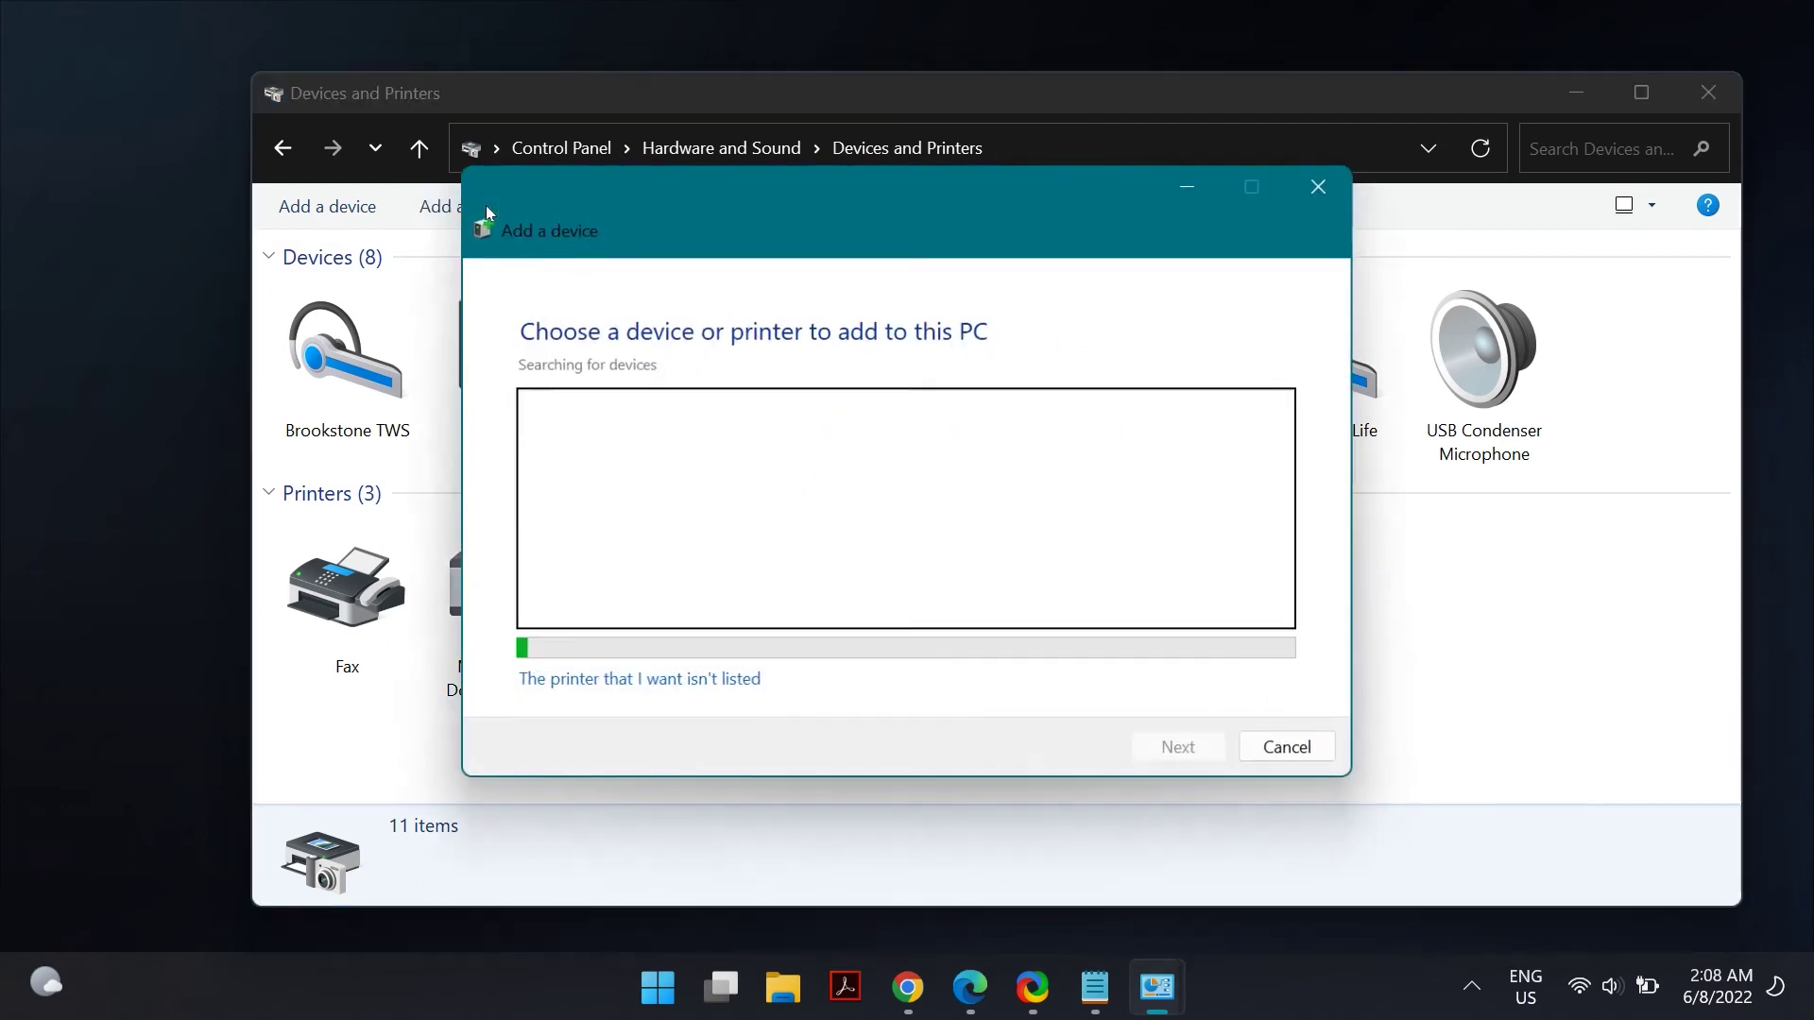
{"action": "left_click", "coordinate": [670, 682]}
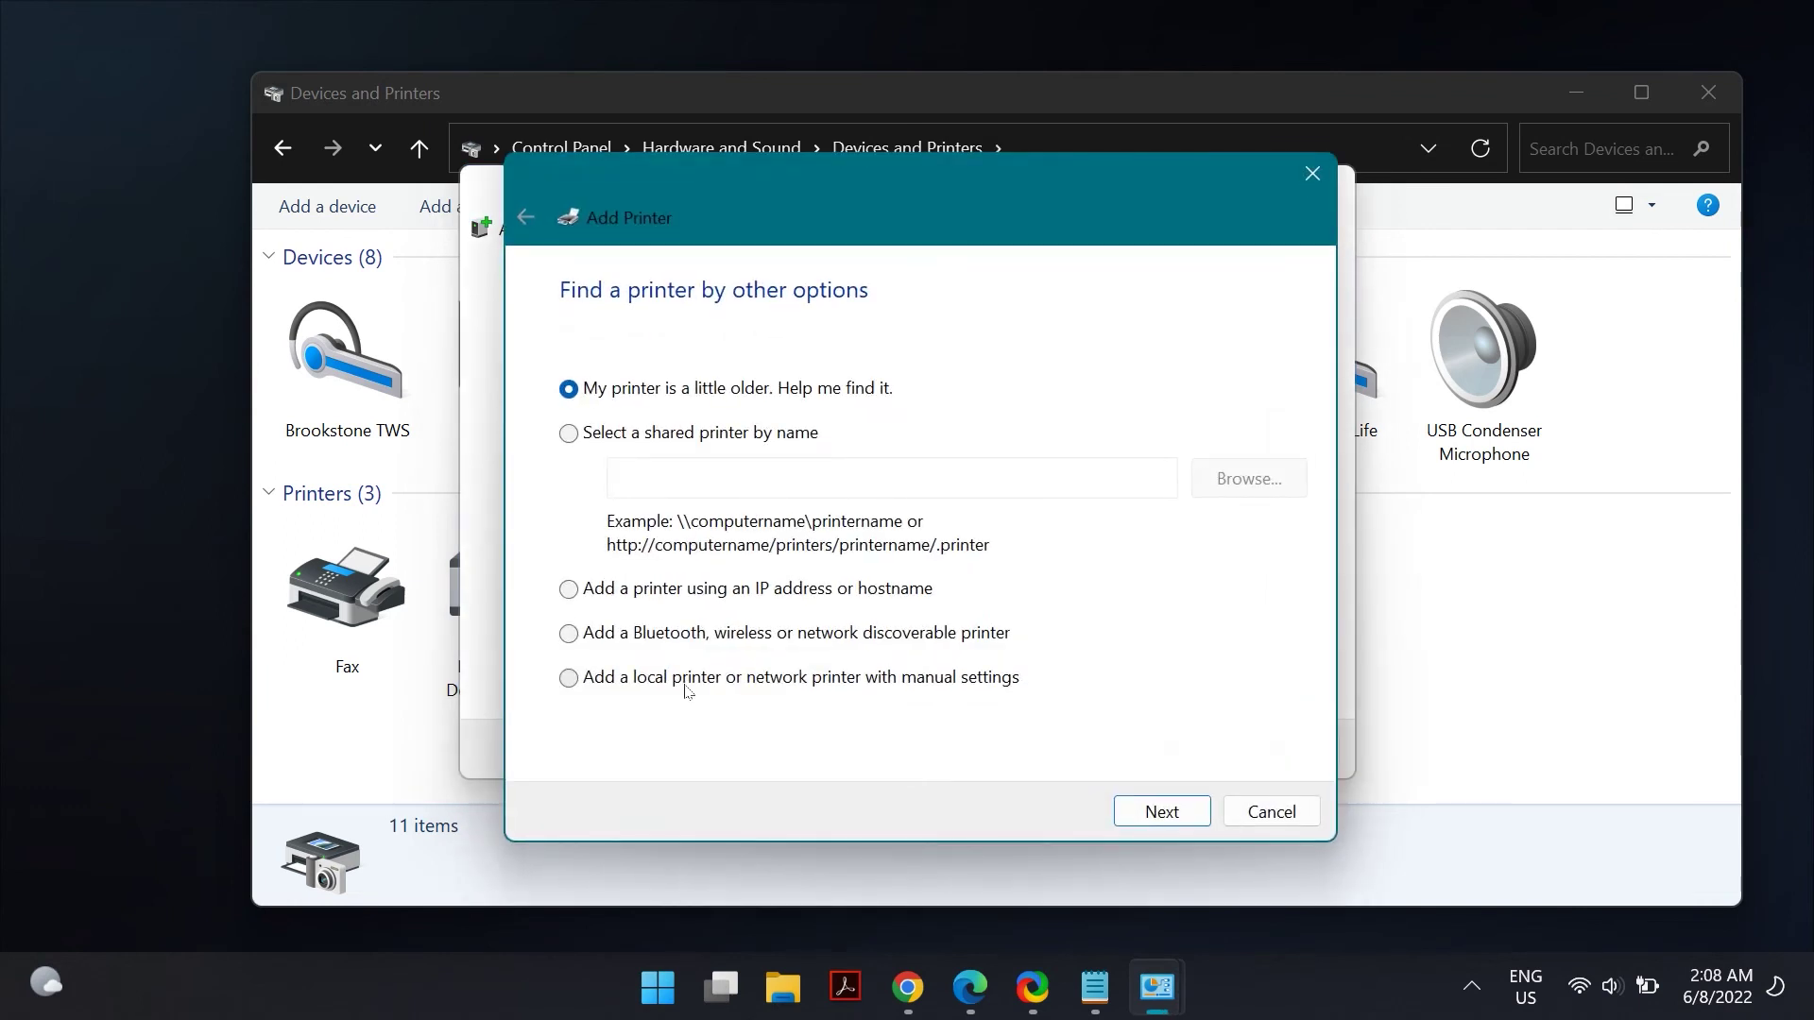
{"action": "left_click", "coordinate": [569, 680]}
{"action": "left_click", "coordinate": [1159, 813]}
{"action": "left_click", "coordinate": [974, 416]}
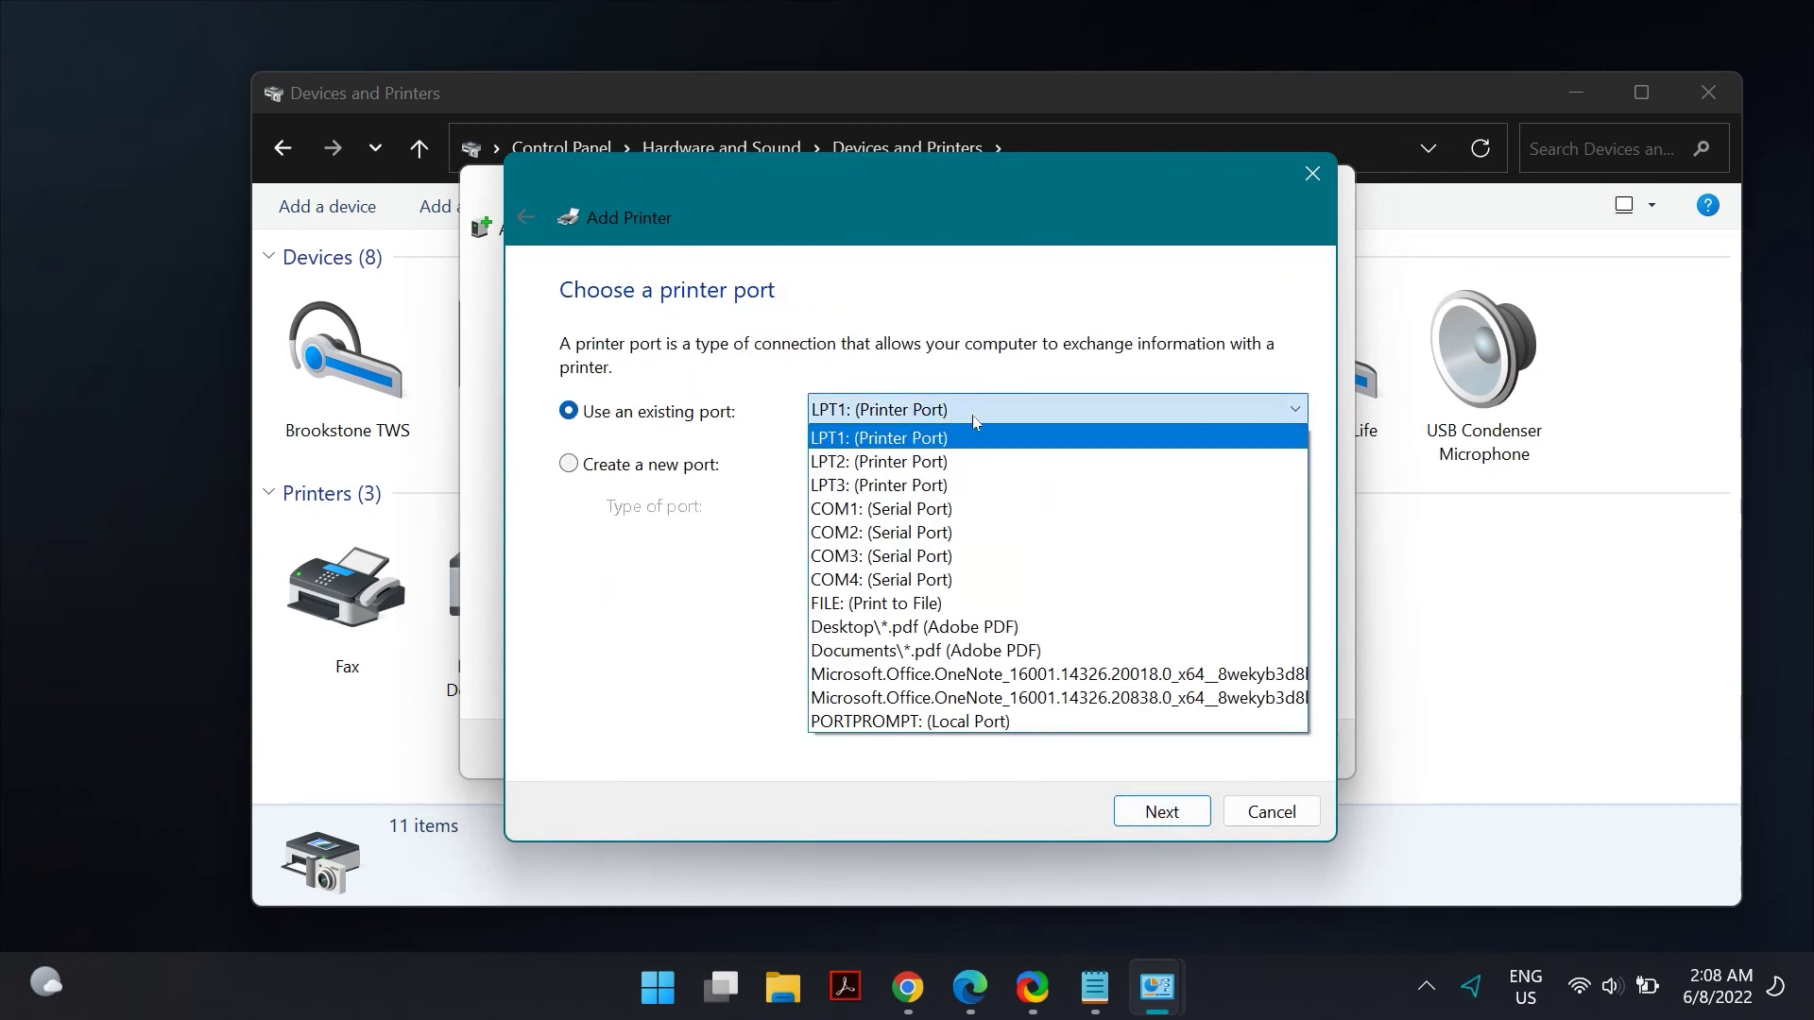
{"action": "left_click", "coordinate": [1002, 723]}
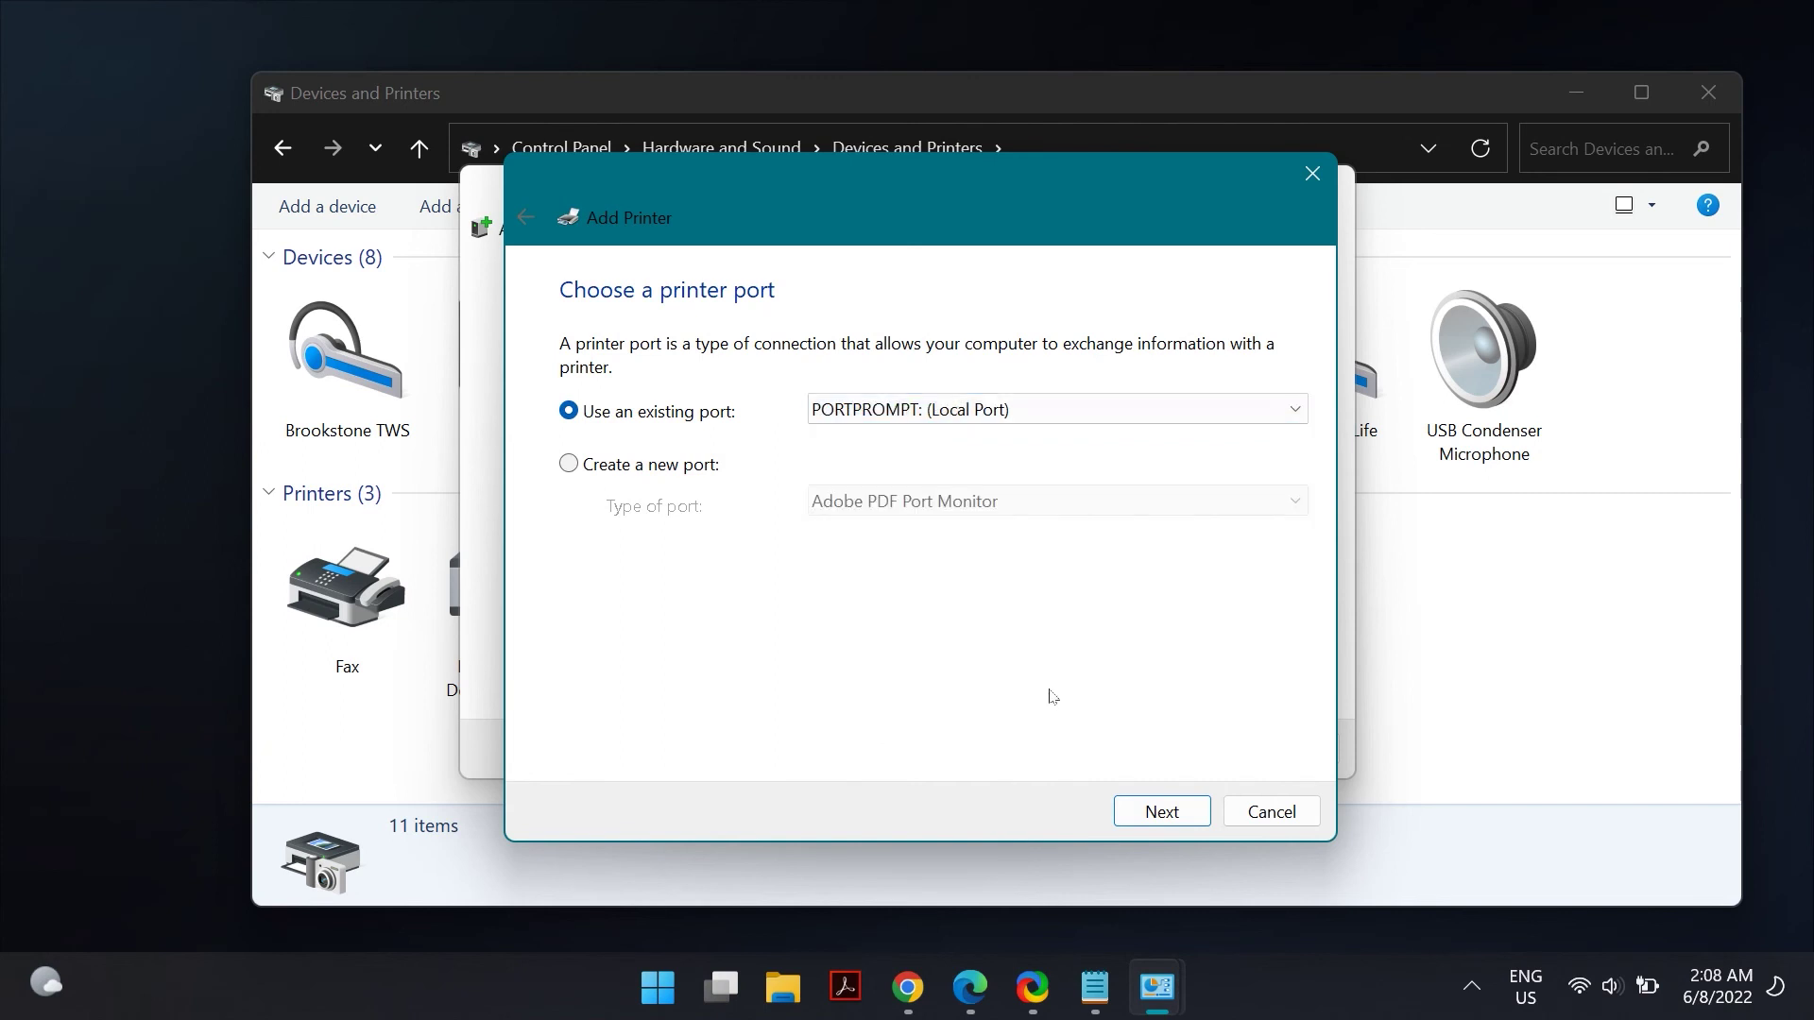
{"action": "left_click", "coordinate": [1158, 818]}
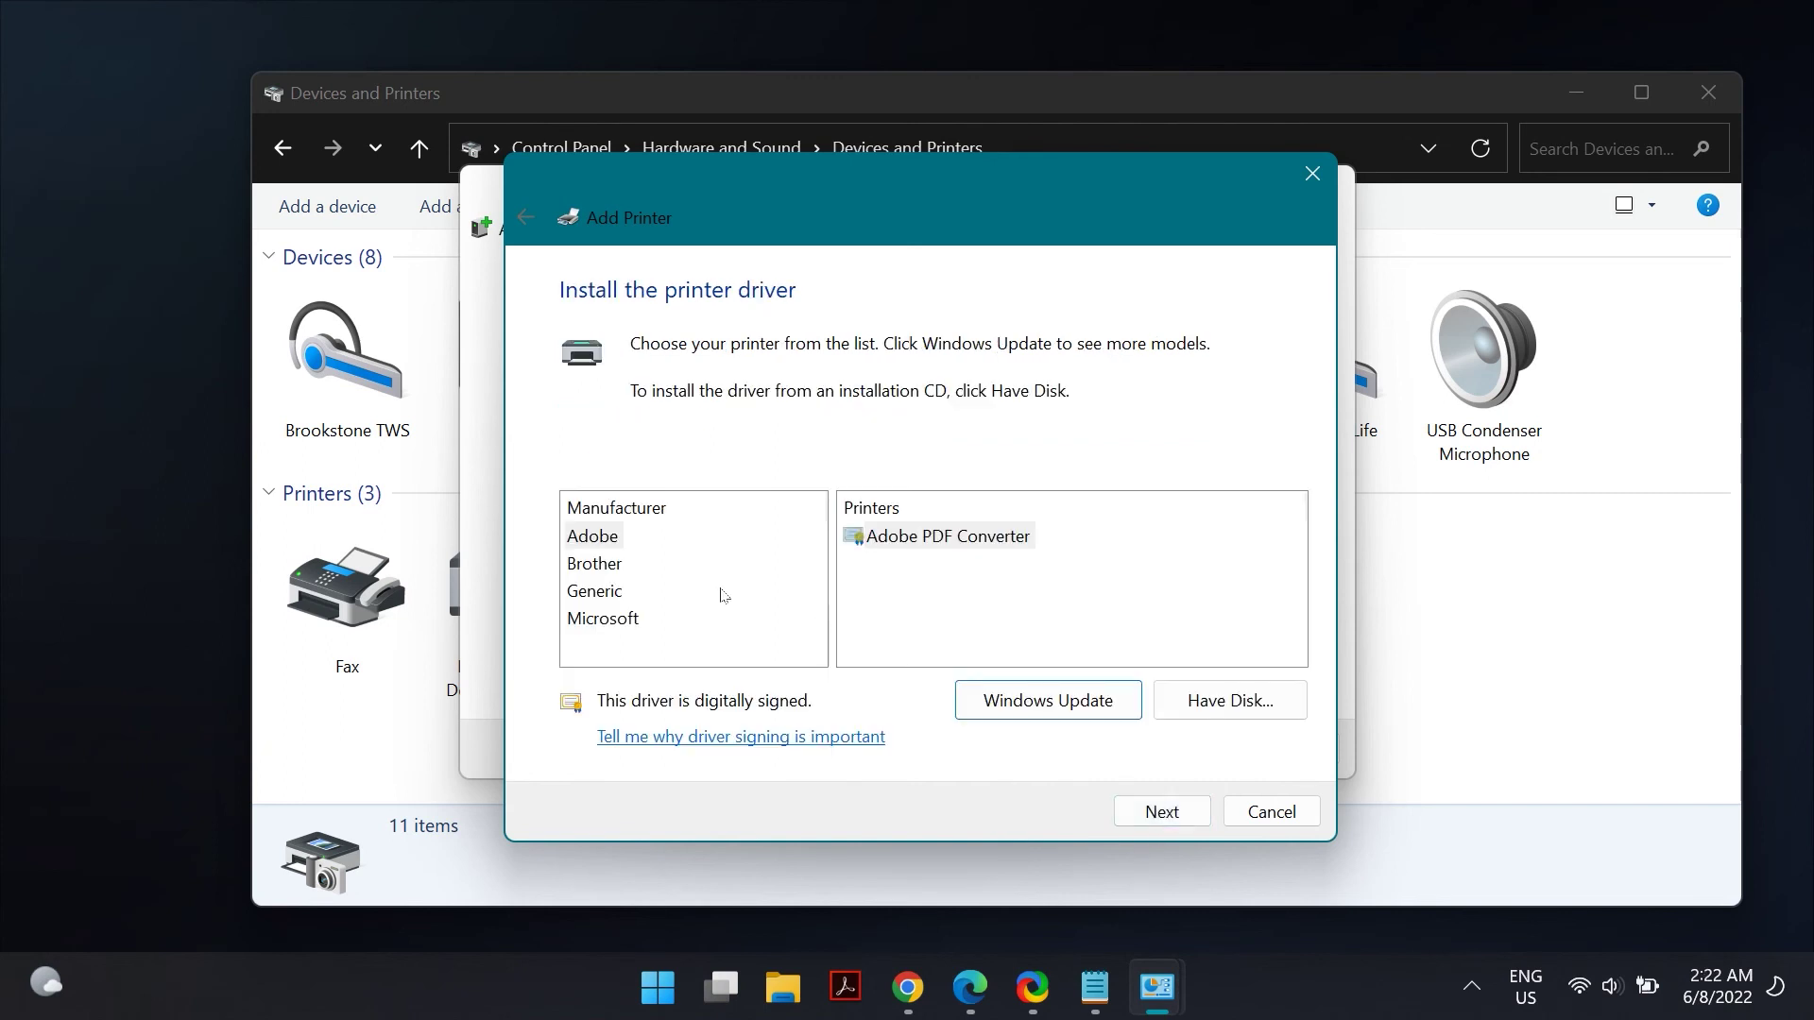
Step: Install Microsoft's Send to Microsoft OneNote 16 Driver with its suggested name, not as default
{"action": "left_click", "coordinate": [599, 620]}
{"action": "scroll", "coordinate": [970, 627], "scroll_direction": "down", "scroll_amount": 2}
{"action": "left_click", "coordinate": [970, 643]}
{"action": "left_click", "coordinate": [1162, 811]}
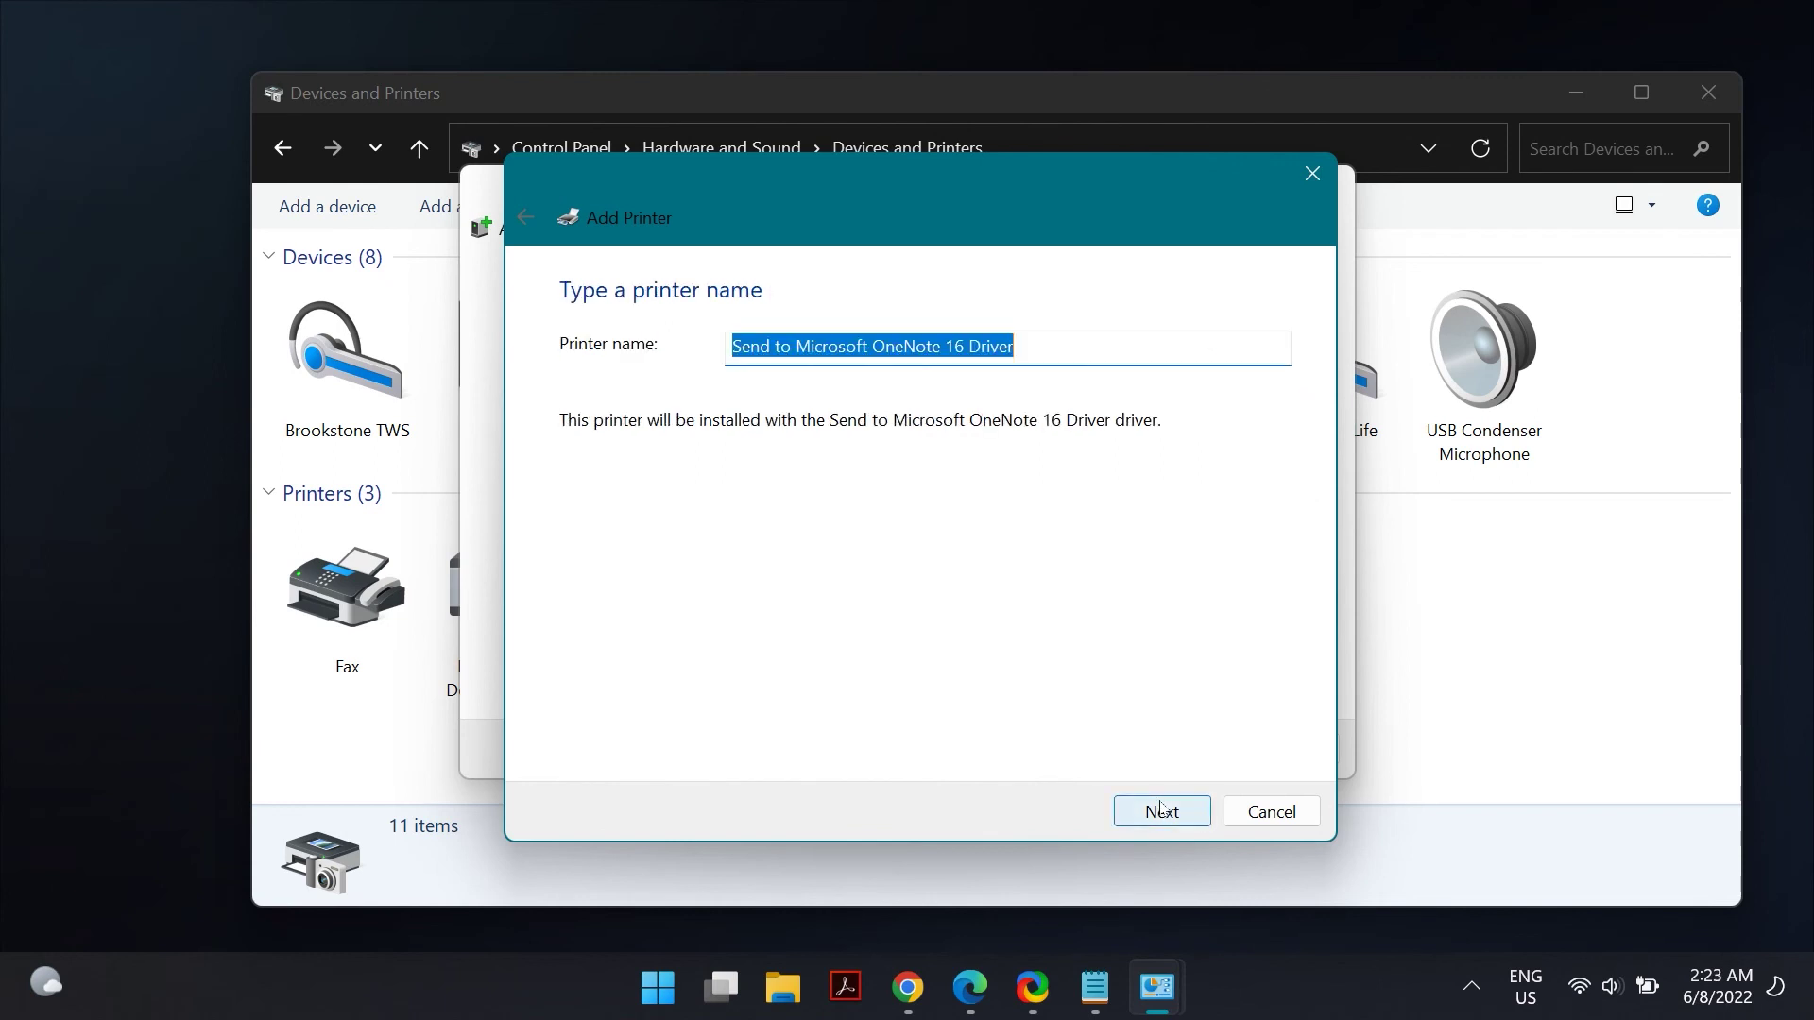
{"action": "left_click", "coordinate": [1162, 810]}
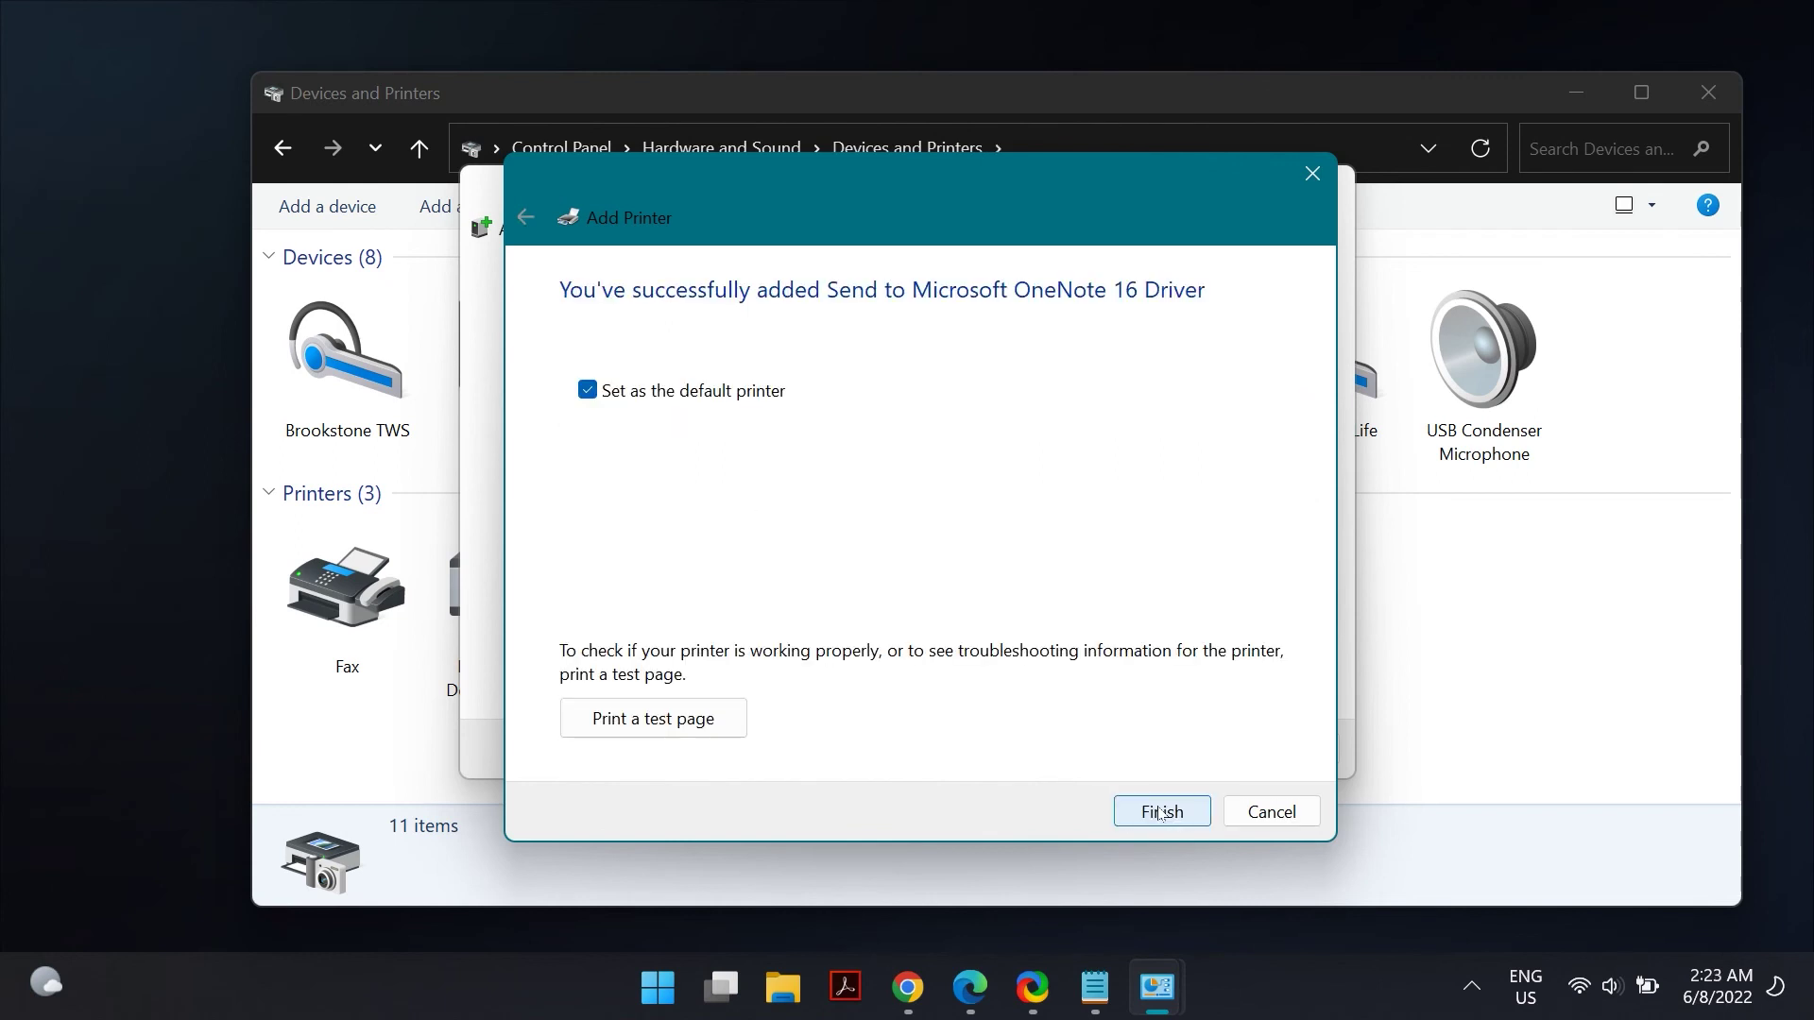
{"action": "left_click", "coordinate": [694, 392]}
{"action": "left_click", "coordinate": [1155, 806]}
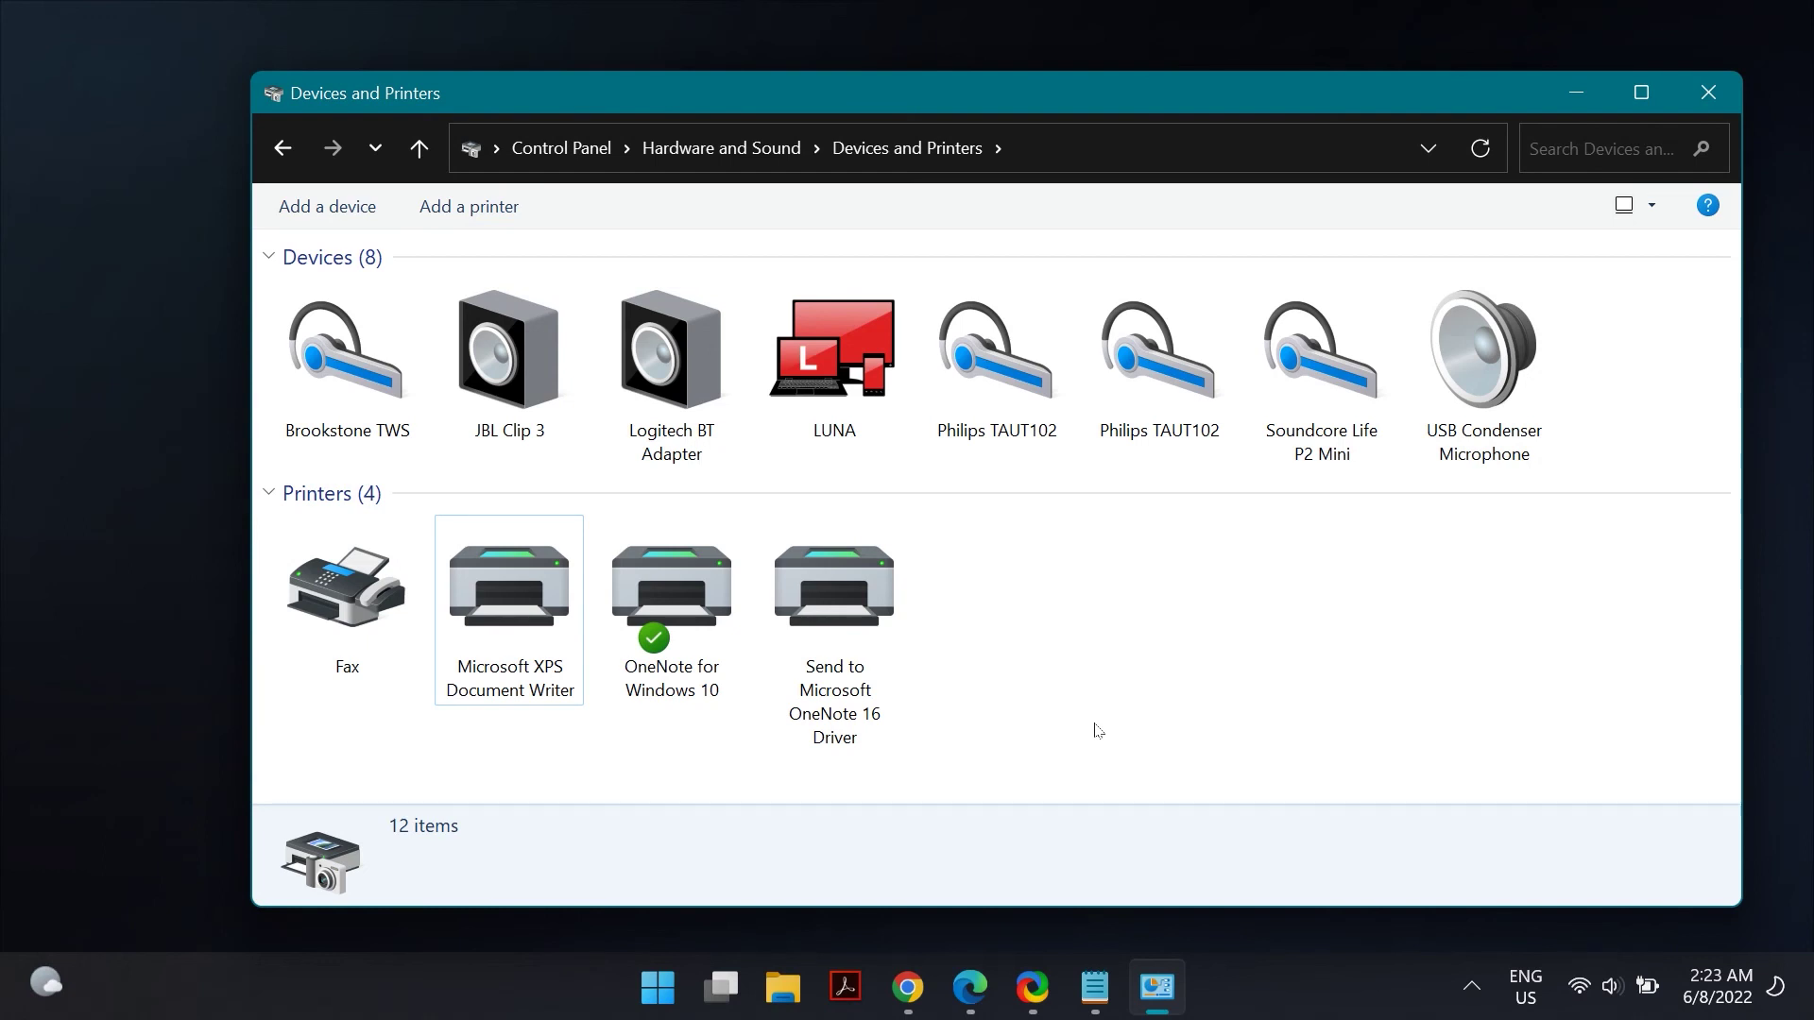
Step: Refresh the Devices and Printers list, then minimise the window to show the desktop
{"action": "right_click", "coordinate": [1096, 724]}
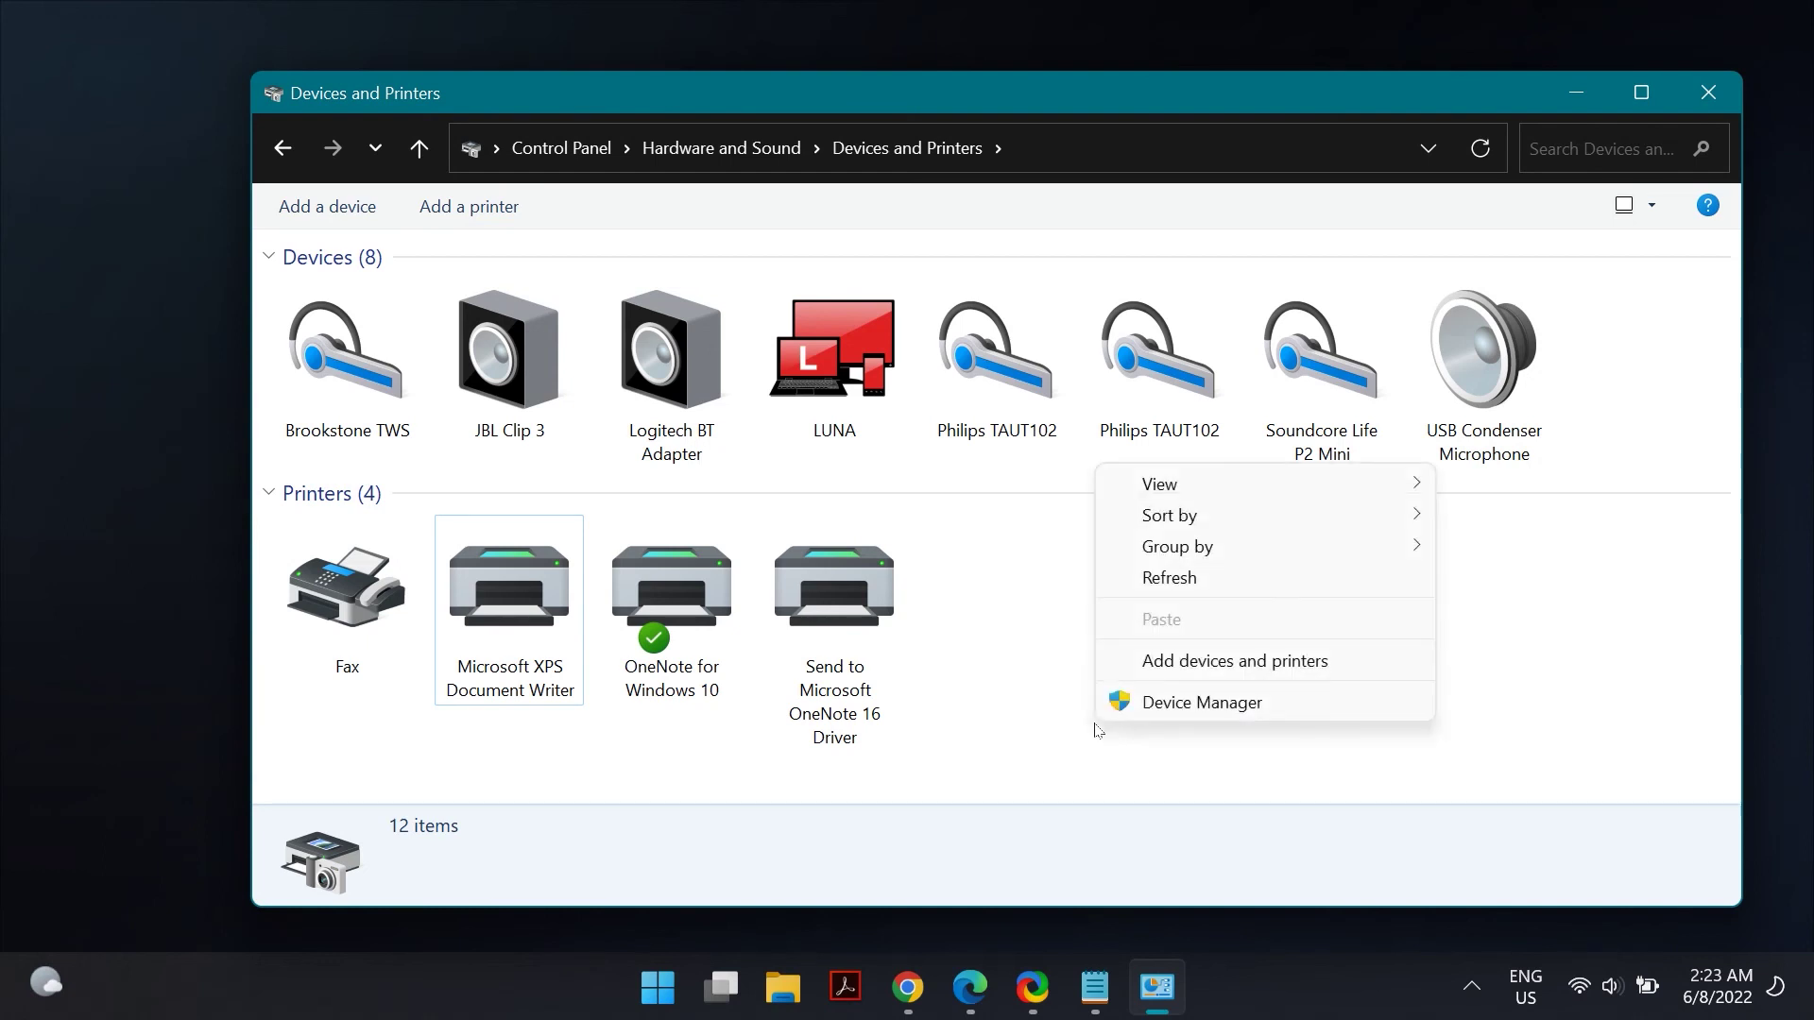
{"action": "left_click", "coordinate": [1157, 576]}
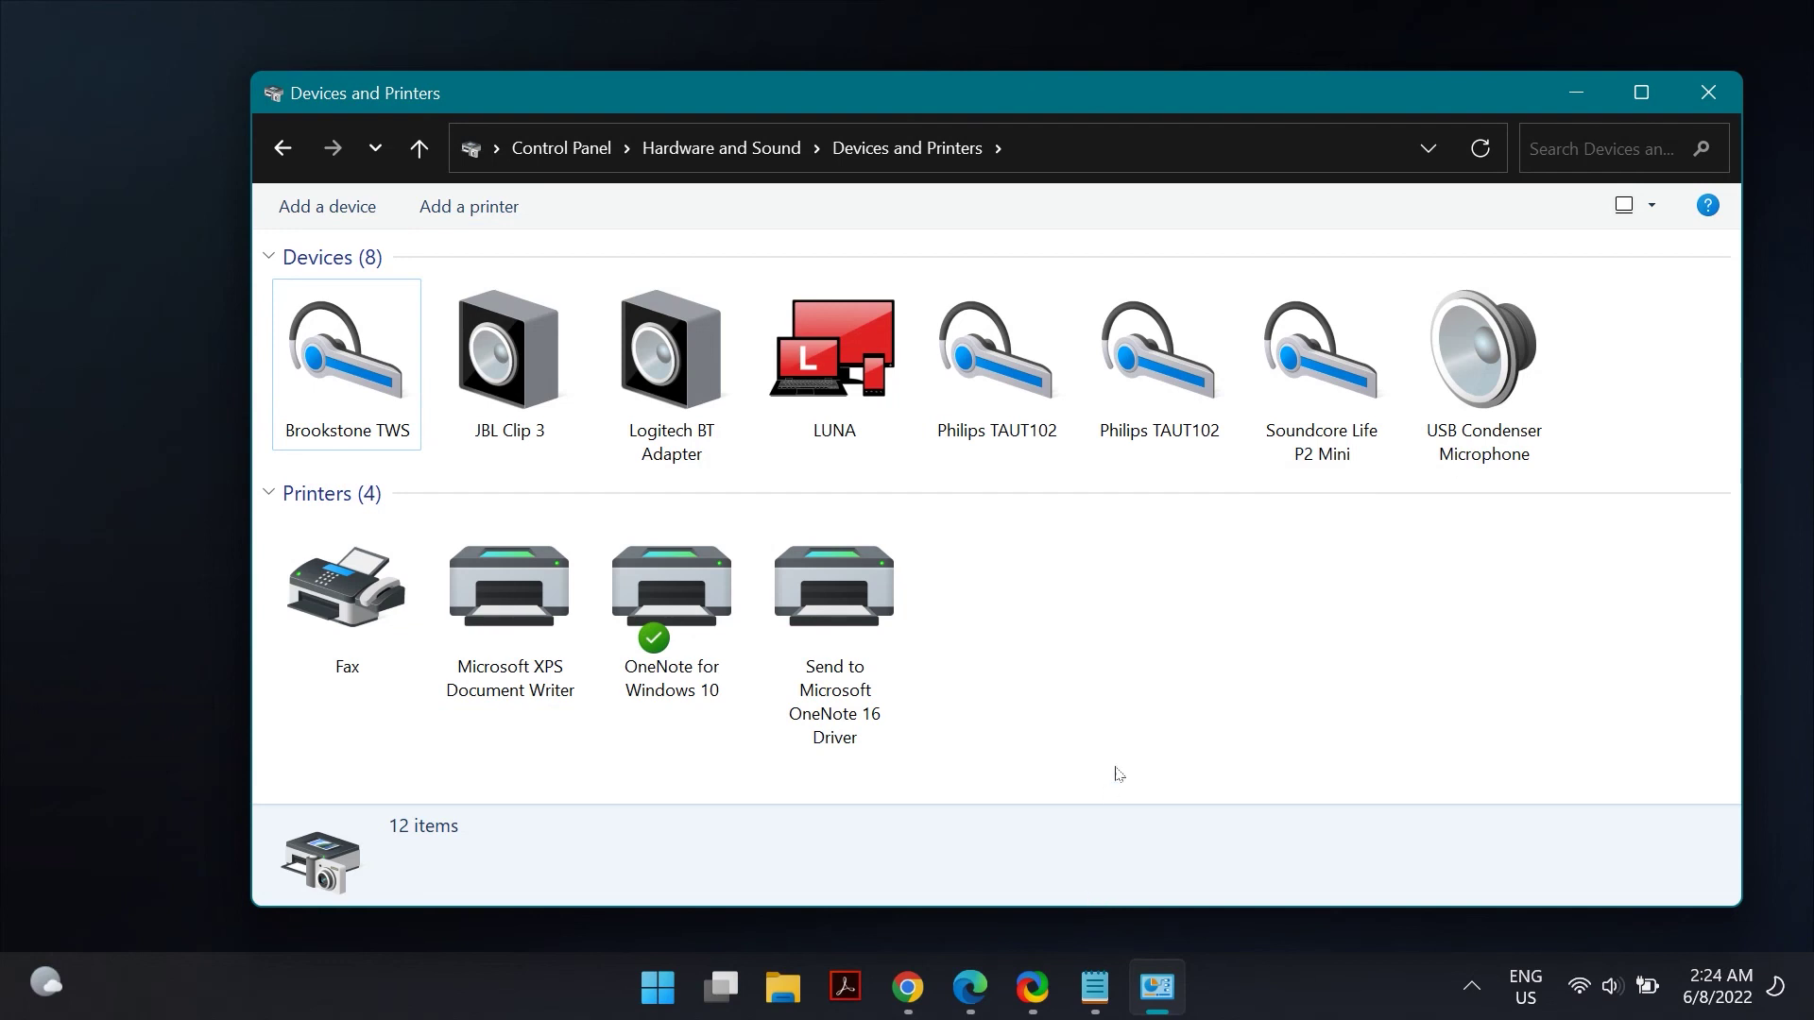
{"action": "left_click", "coordinate": [1582, 91]}
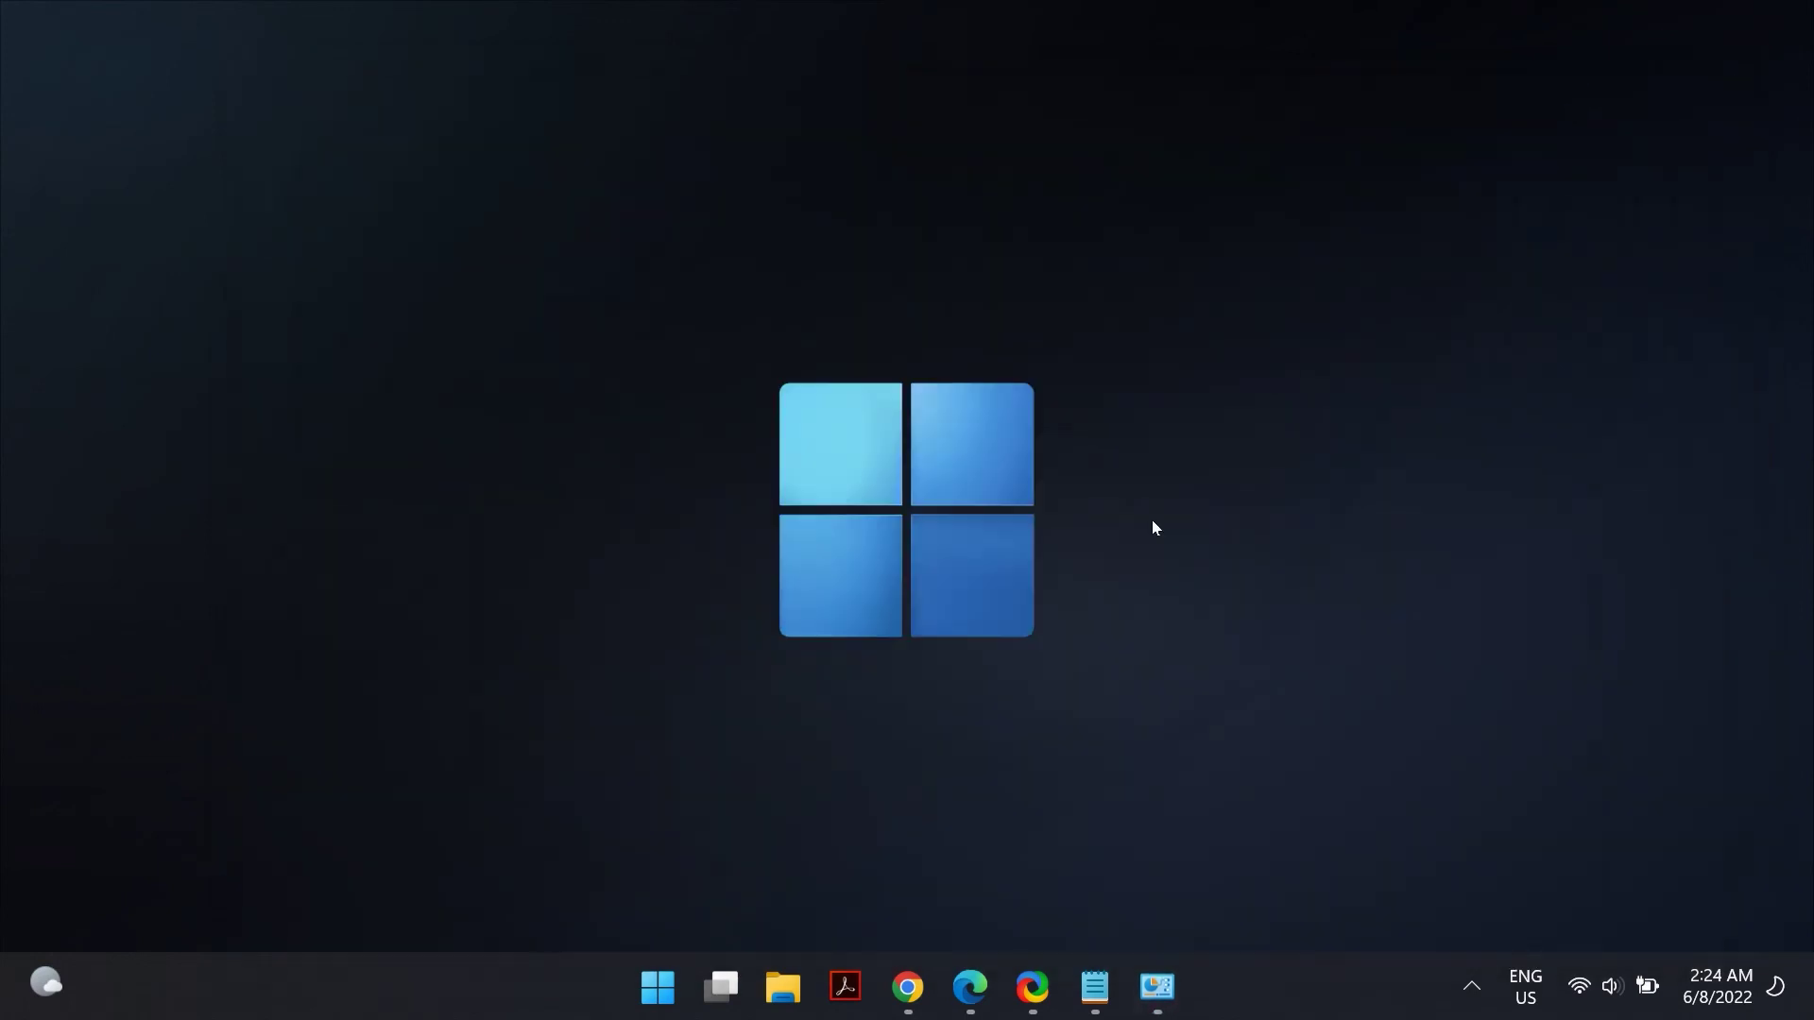